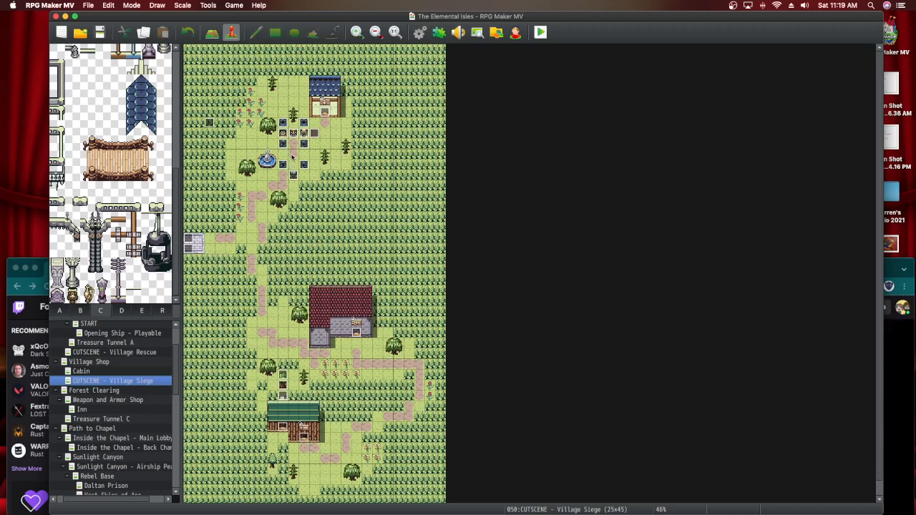
Look through the project's map tree and open the Arcasta Remains map
scroll(111, 447, "down", 3)
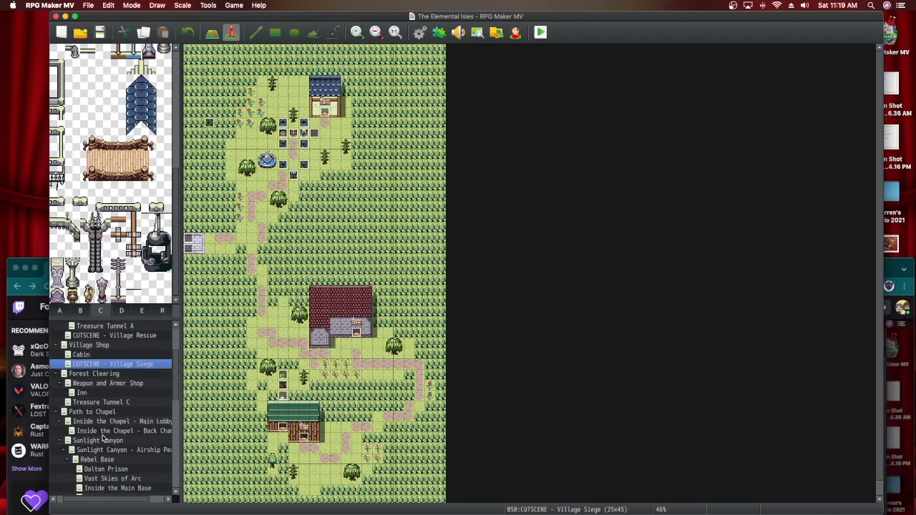
scroll(109, 433, "up", 5)
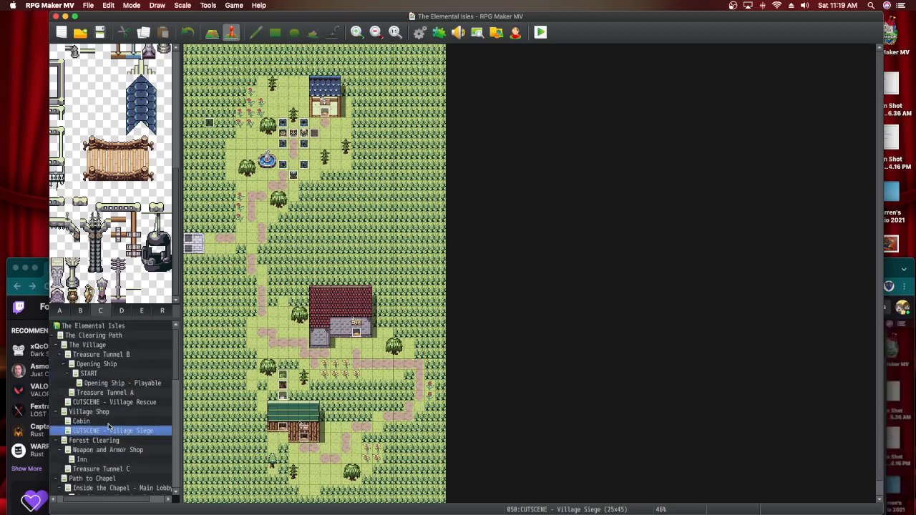
scroll(109, 430, "down", 4)
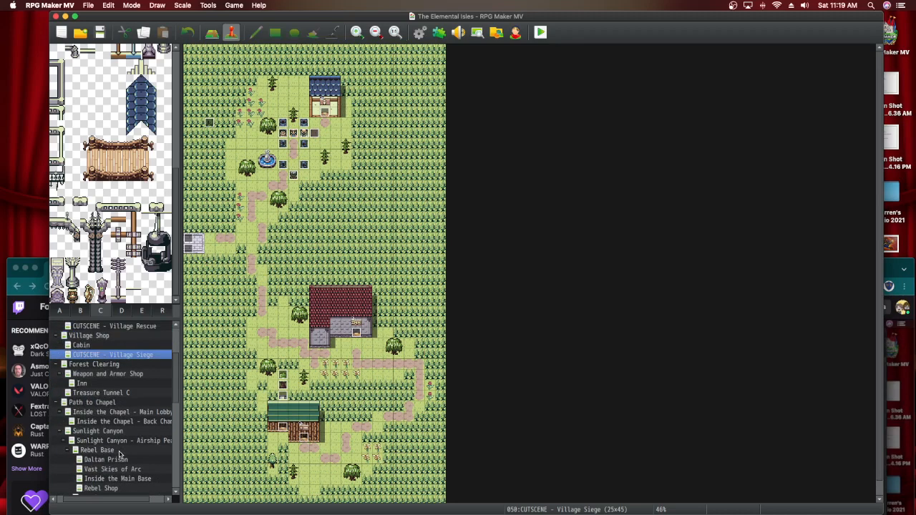
scroll(119, 455, "down", 12)
scroll(127, 468, "down", 6)
scroll(127, 461, "up", 3)
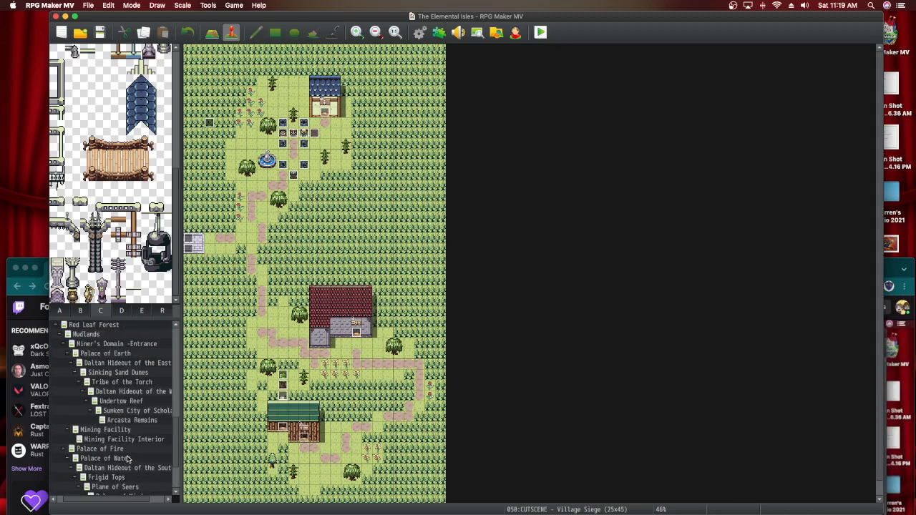
left_click(129, 421)
View the Sunlight Canyon Mountain, chapel, Path to Chapel, Treasure Tunnel C and Forest Clearing maps, ending on CUTSCENE - Village Siege
scroll(109, 346, "up", 3)
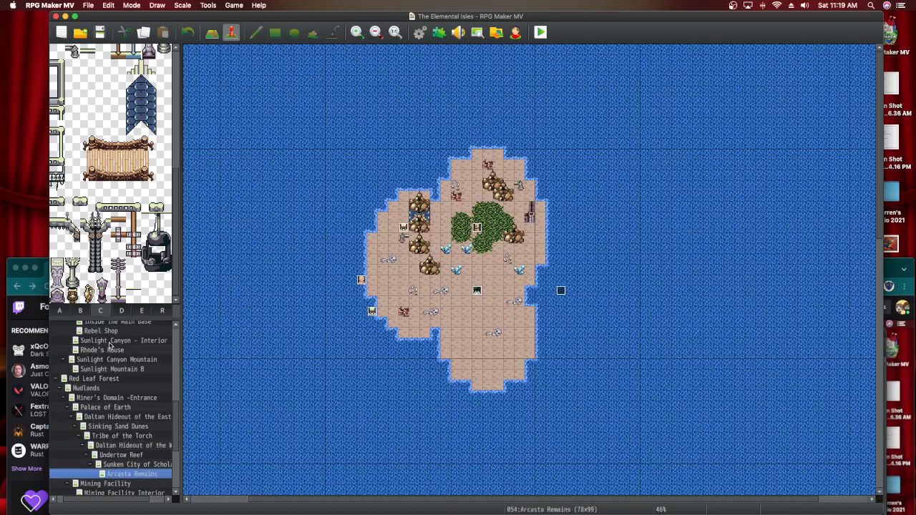
scroll(110, 346, "up", 2)
left_click(115, 378)
scroll(116, 386, "up", 2)
scroll(115, 386, "up", 5)
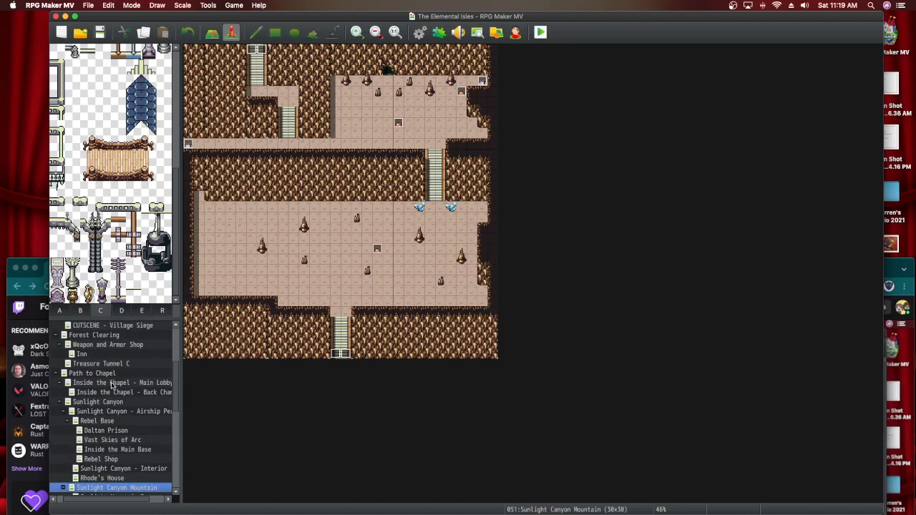
left_click(112, 384)
left_click(103, 374)
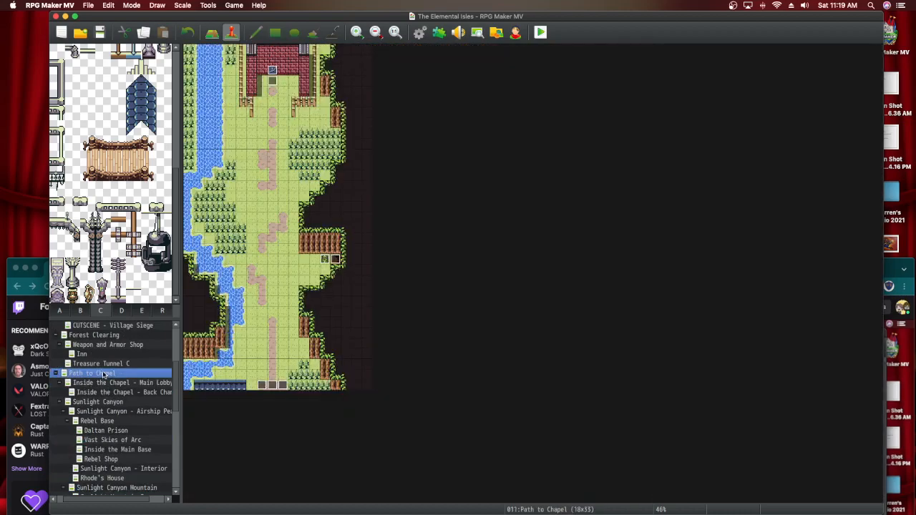
left_click(104, 363)
left_click(114, 335)
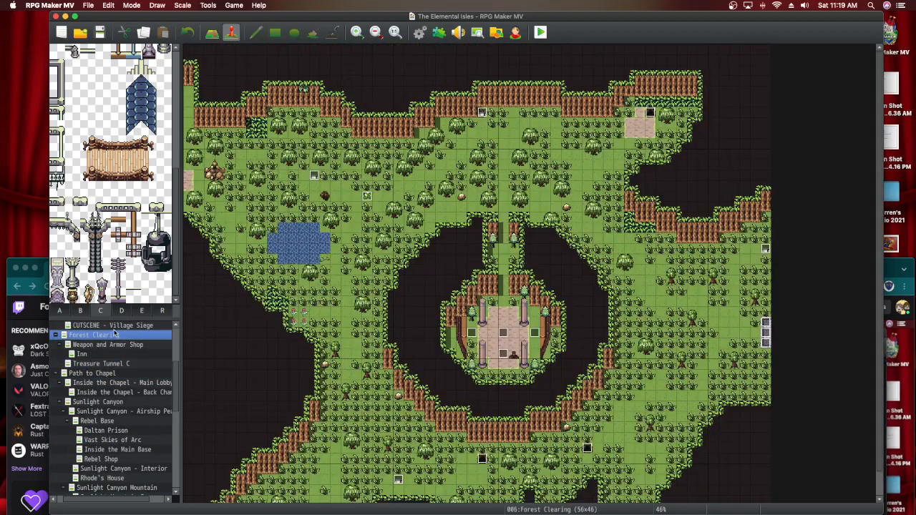
left_click(117, 326)
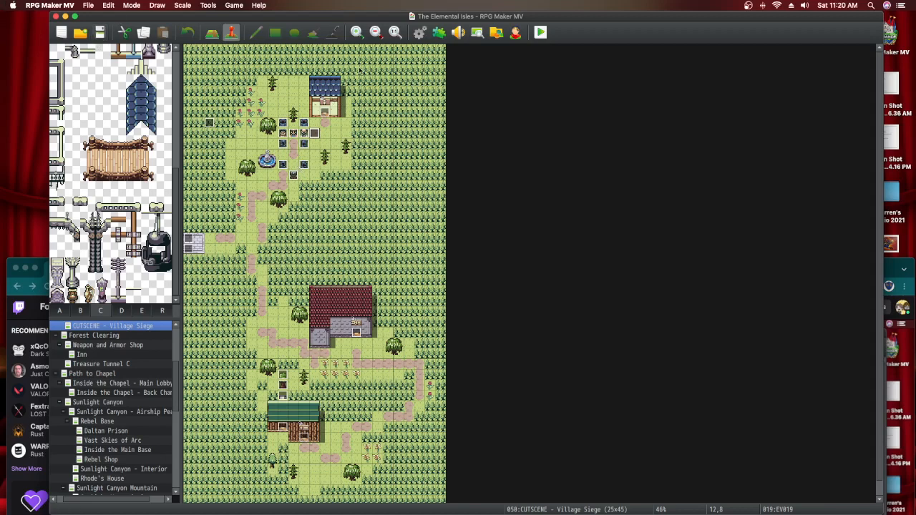
Enlarge the Village Siege map to 67% and examine the group of events in the northern clearing
left_click(356, 32)
left_click(357, 32)
left_click(357, 32)
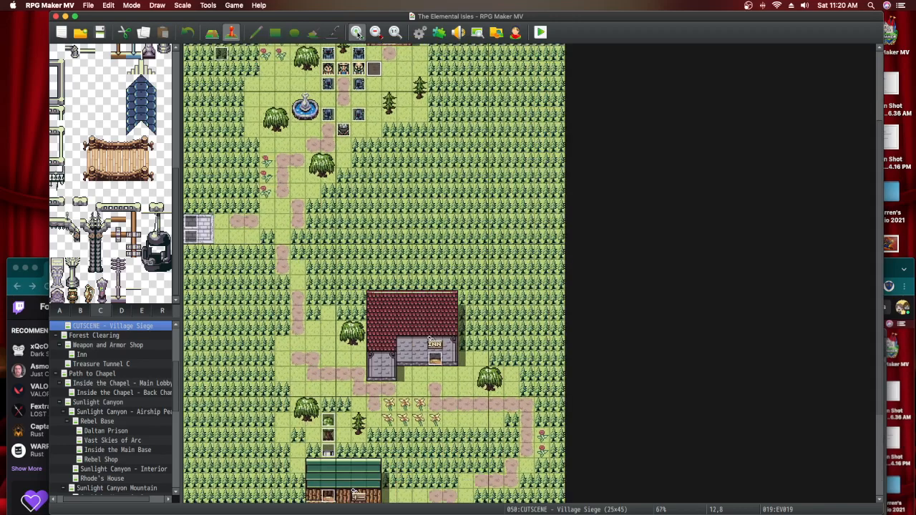
scroll(359, 129, "up", 4)
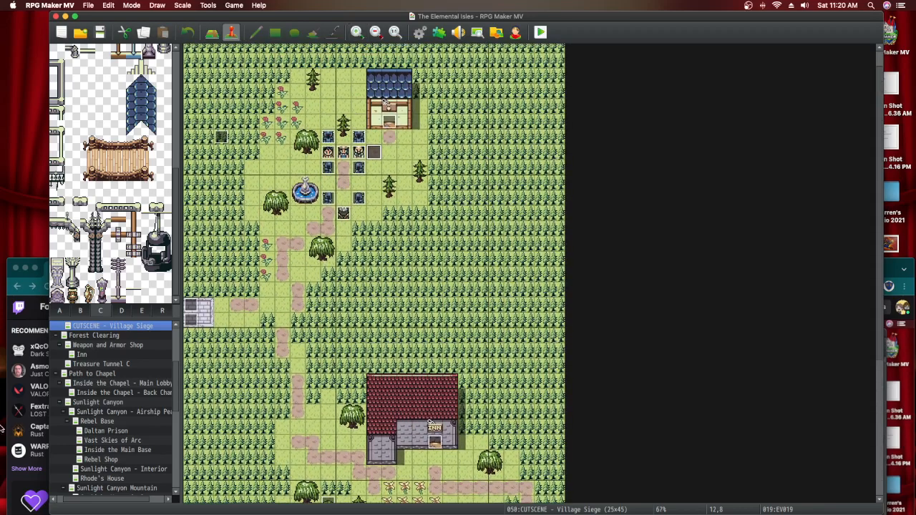
Switch to the Twitch channel page in Chrome, open its live stream, and move the browser window up to show the whole player
left_click(19, 484)
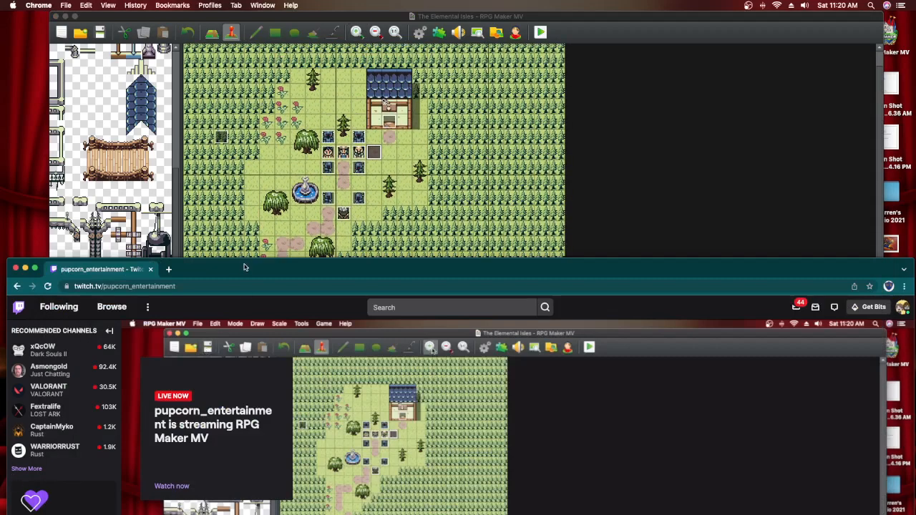
left_click_drag(240, 270, 229, 134)
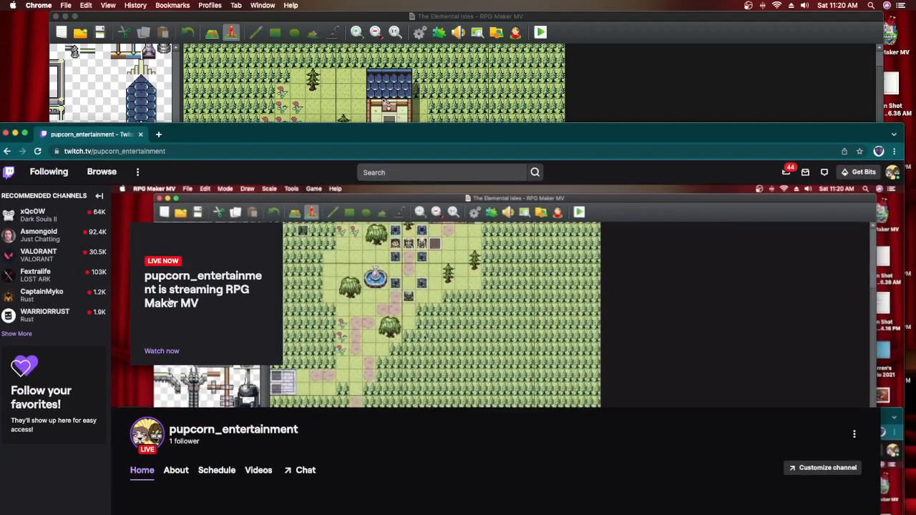
left_click(162, 351)
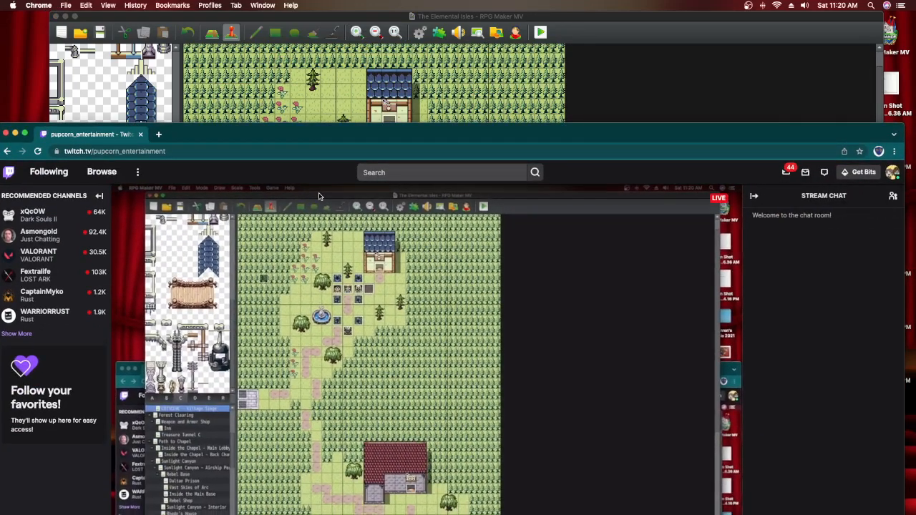
left_click_drag(326, 134, 309, 27)
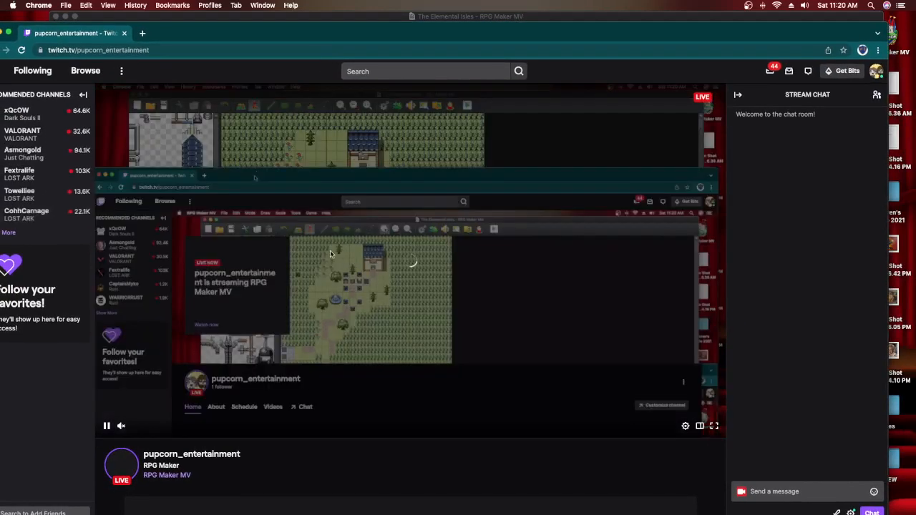
Switch back to RPG Maker MV and save the project
left_click(307, 20)
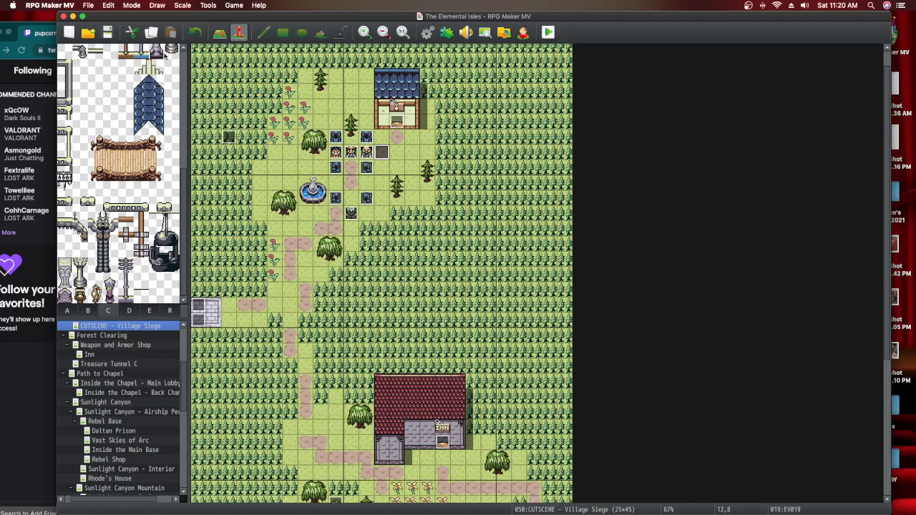
left_click(109, 33)
scroll(358, 229, "up", 2)
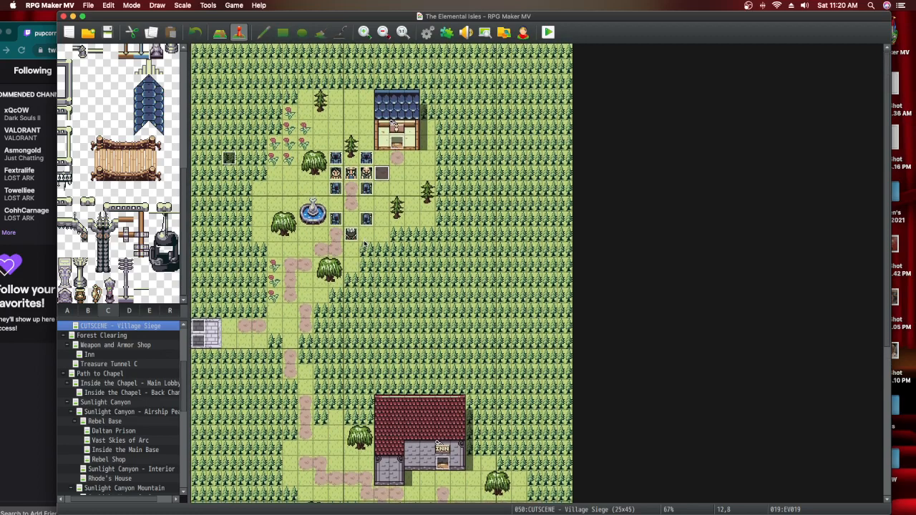
scroll(372, 258, "down", 3)
scroll(379, 271, "up", 2)
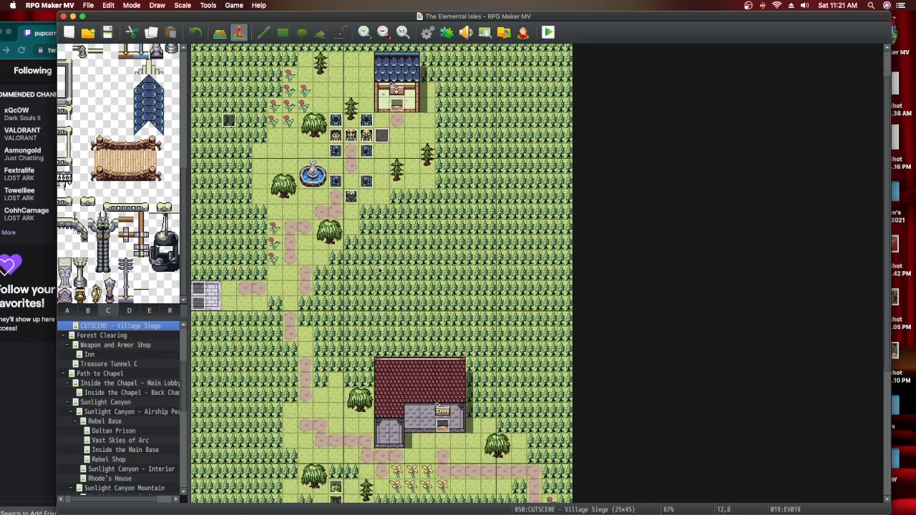
left_click(107, 32)
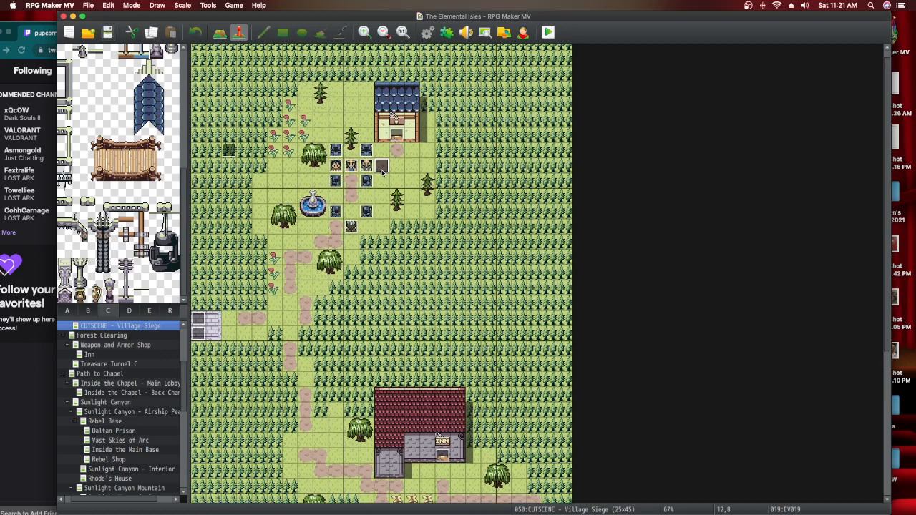
Review the commands of the Tint event in the trees west of the northern clearing
left_click(230, 150)
double_click(232, 153)
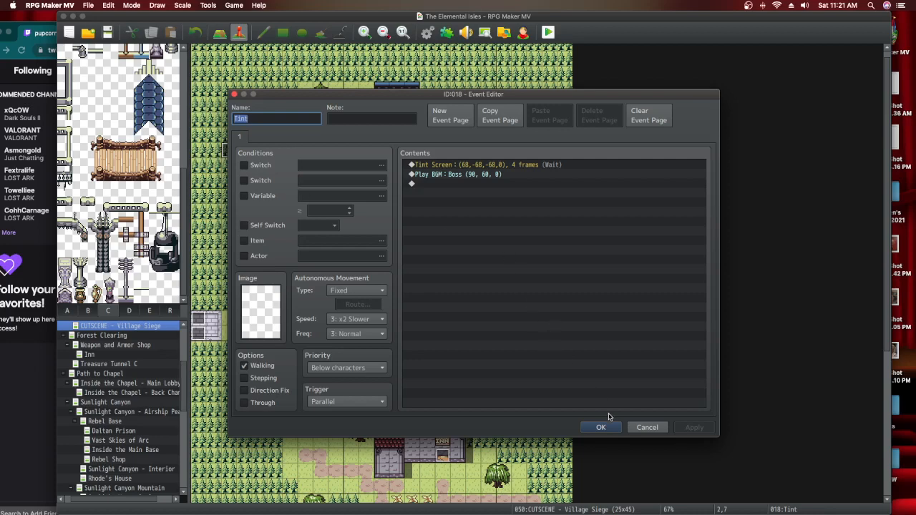
left_click(612, 430)
left_click(382, 175)
double_click(380, 179)
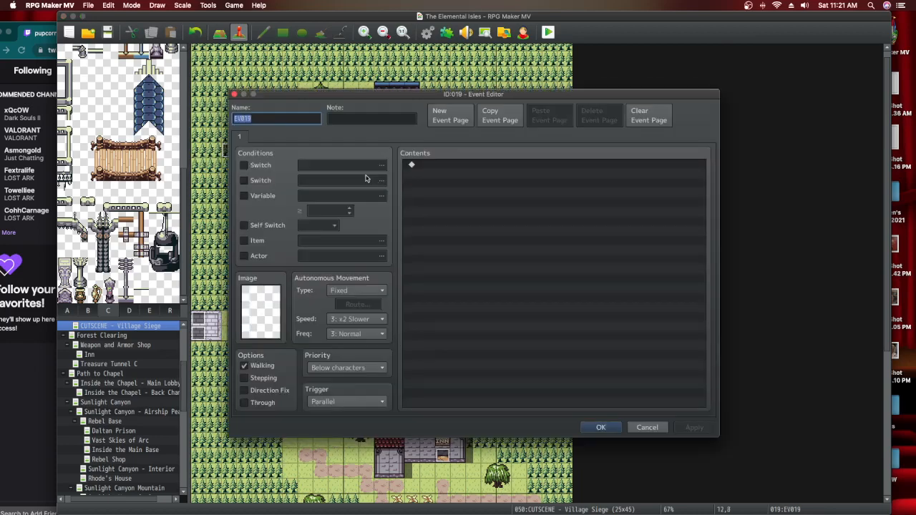
left_click(441, 166)
key("Return")
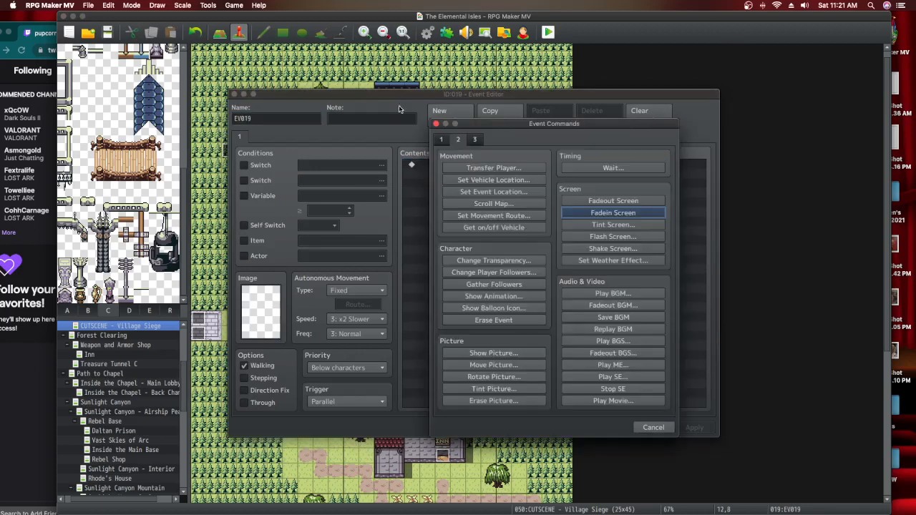
left_click(442, 139)
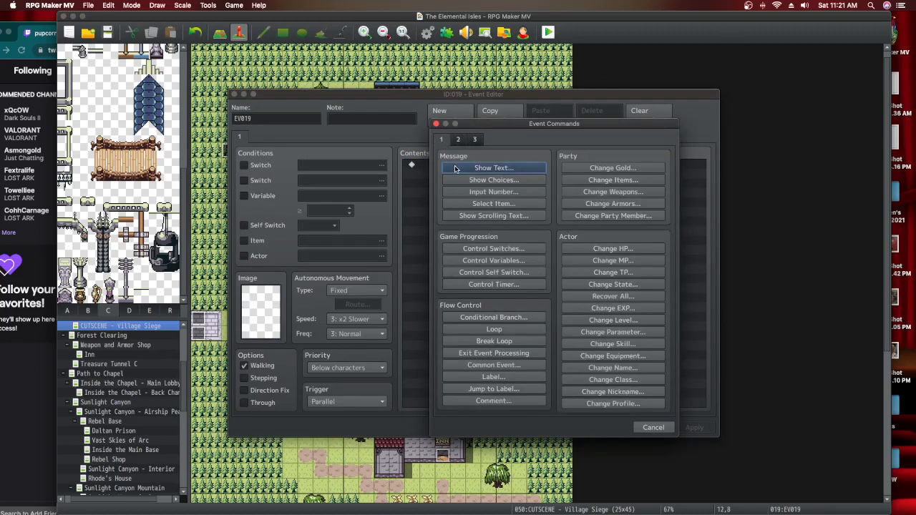
left_click(457, 172)
left_click(663, 327)
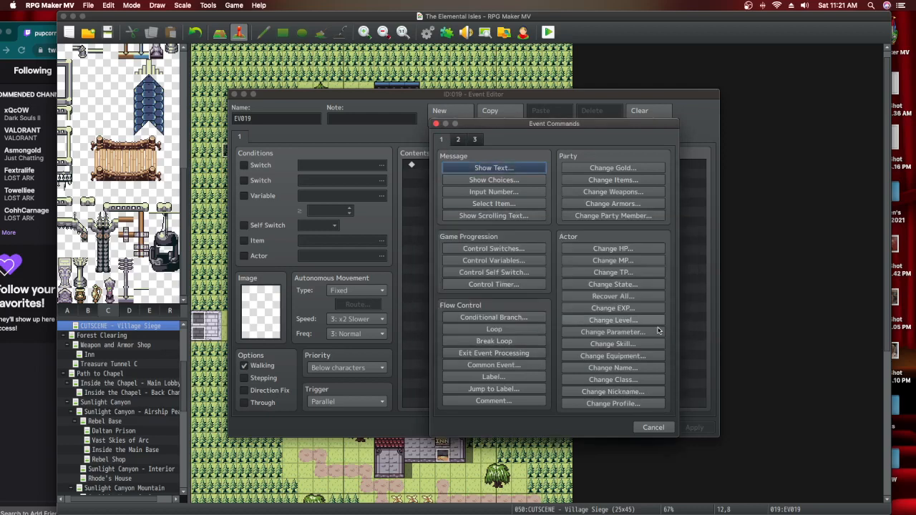
left_click(653, 427)
left_click(601, 427)
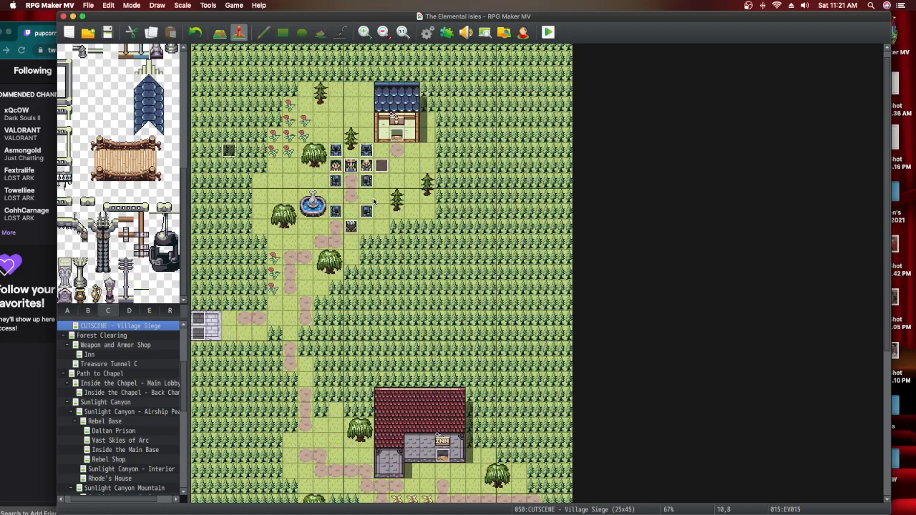
Cut the dialogue text out of the first page of the farmer event EV015 and accept the change
double_click(375, 200)
left_click(451, 165)
right_click(453, 165)
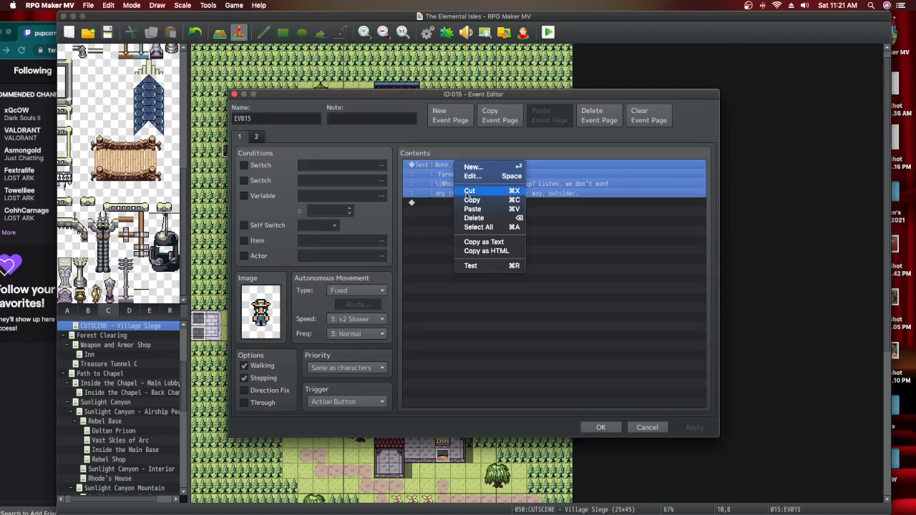
left_click(472, 189)
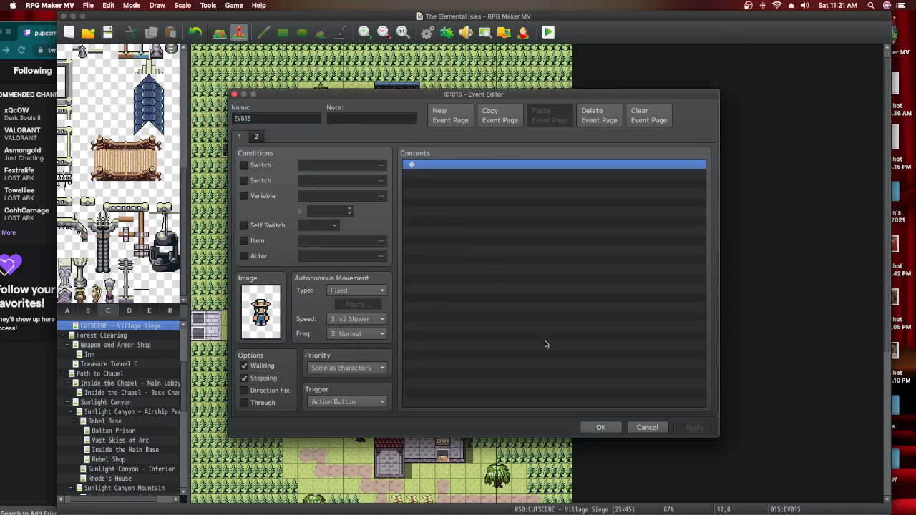
left_click(602, 427)
Lower the volume of the Tint event's Boss background music to 5%, preview it, and apply the change
double_click(227, 152)
double_click(449, 177)
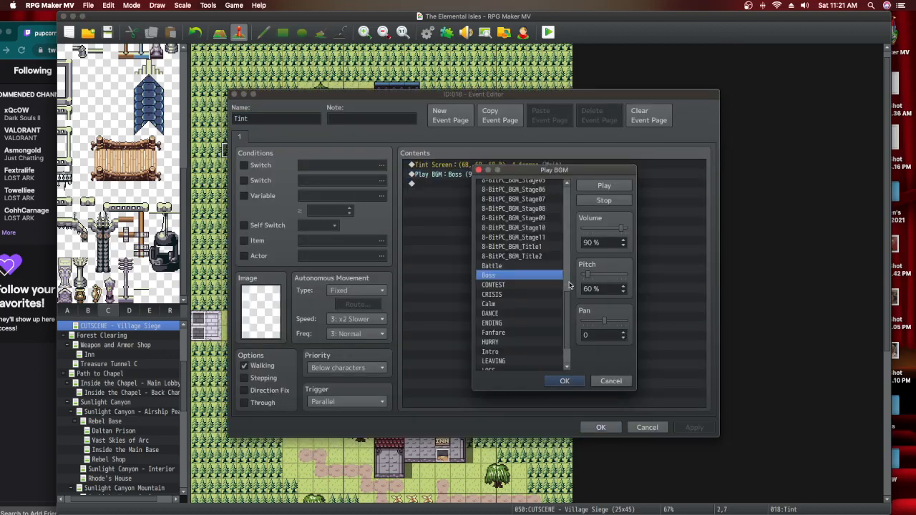
left_click(601, 228)
left_click(603, 187)
left_click_drag(599, 228, 585, 233)
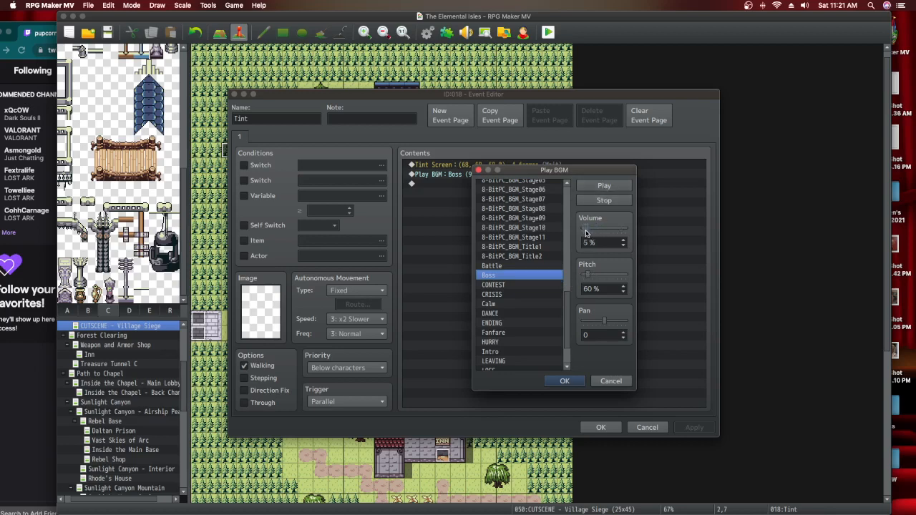
left_click(594, 192)
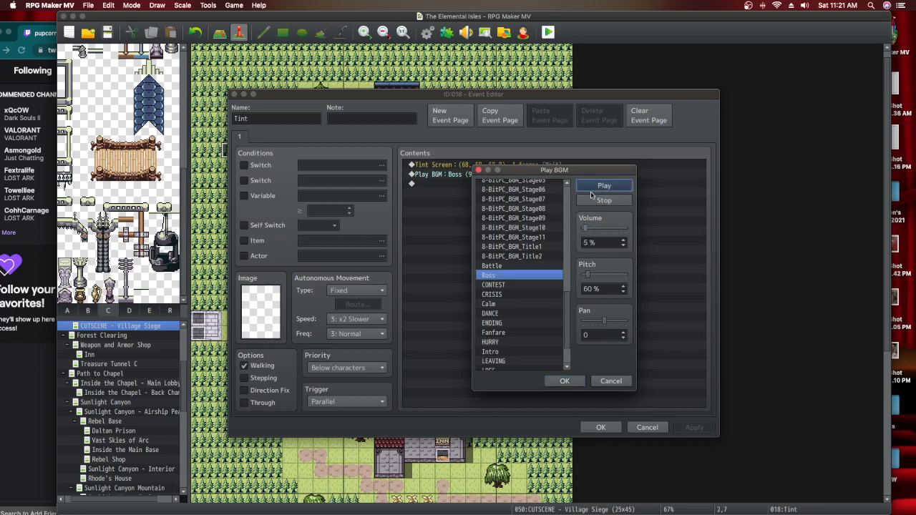
left_click(563, 383)
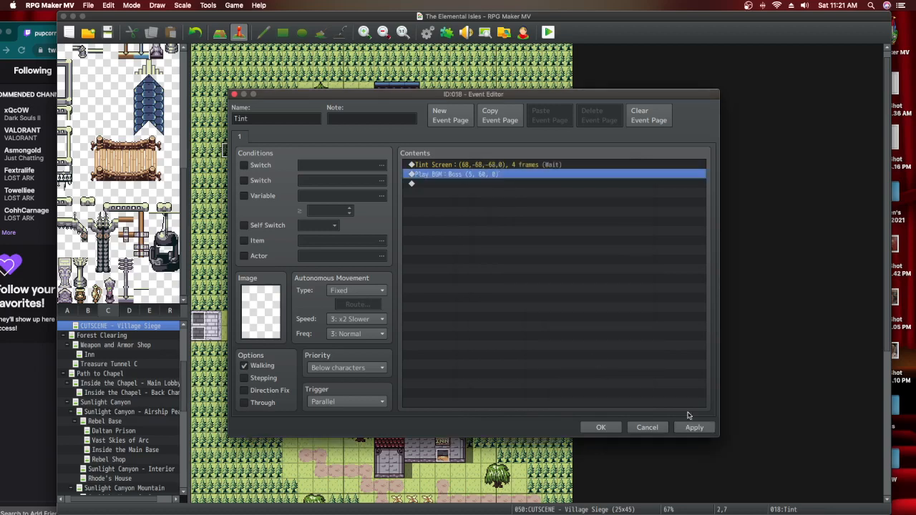
left_click(689, 427)
left_click(601, 427)
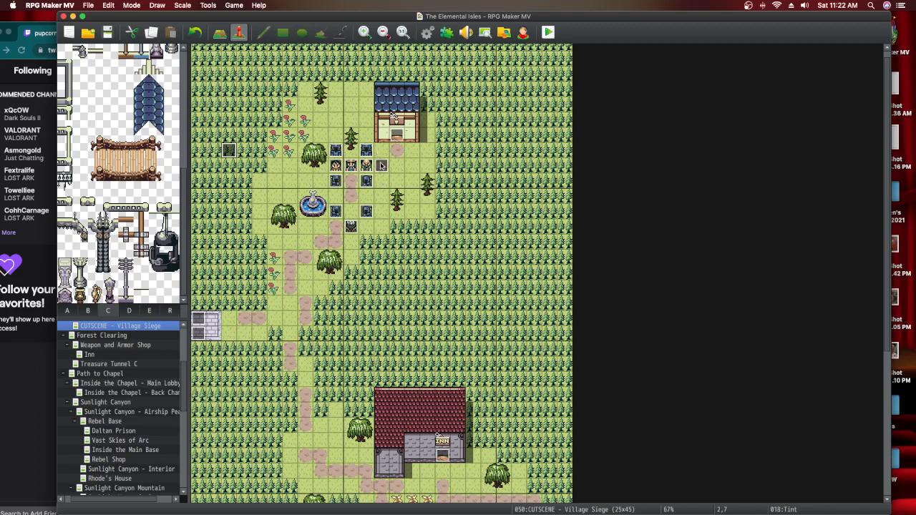
Open the empty event EV019 beside the row of villagers in the northern clearing
double_click(380, 177)
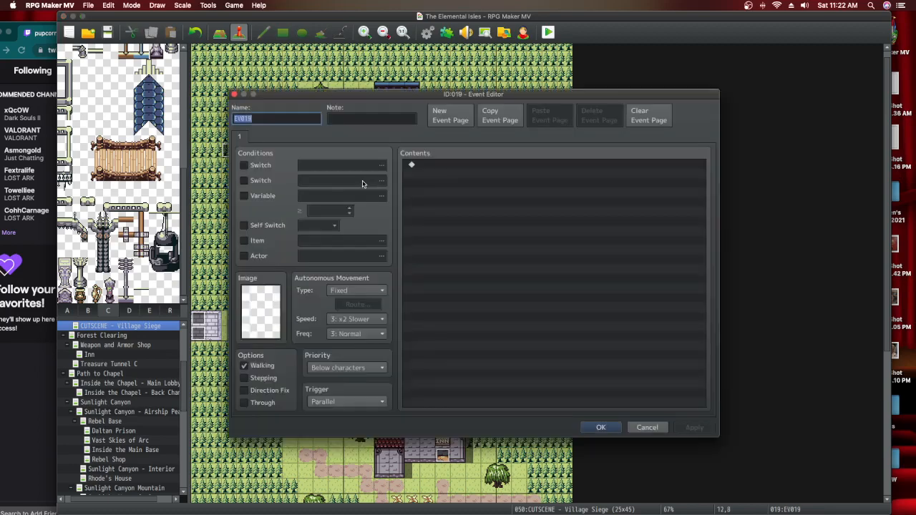
double_click(430, 168)
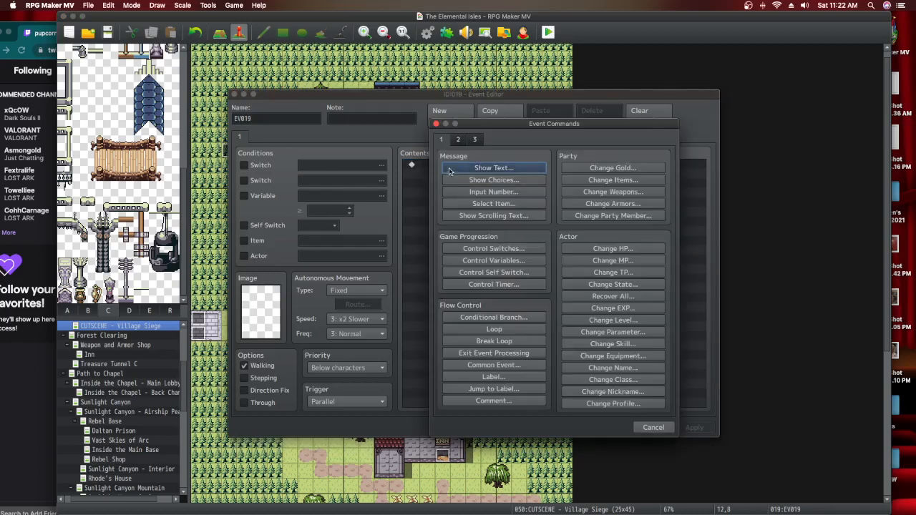
left_click(451, 170)
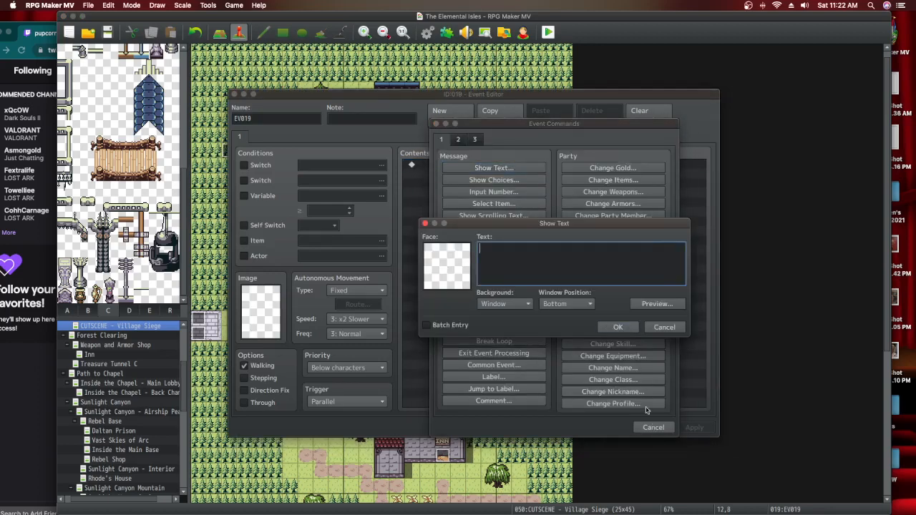
left_click(665, 327)
left_click(653, 427)
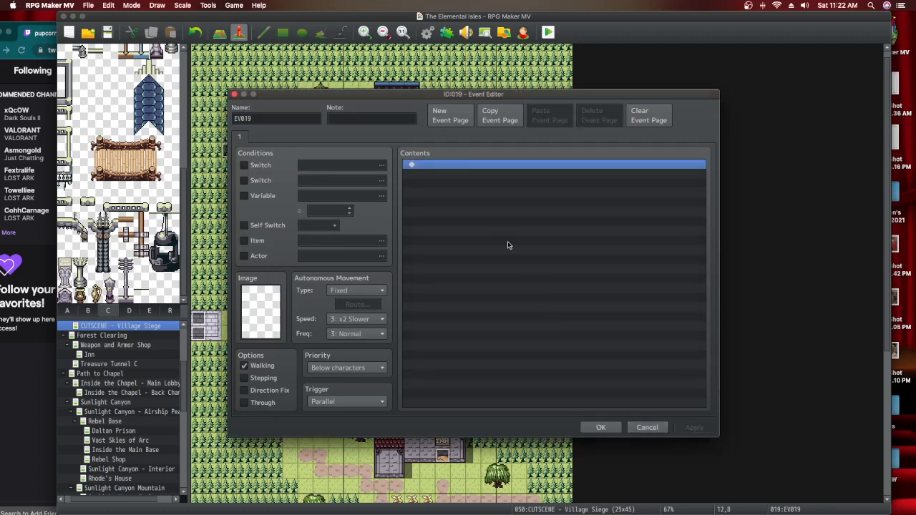
Paste the cut farmer dialogue into event EV019 and change its speaker to "Dark Soldier"
right_click(436, 166)
left_click(450, 217)
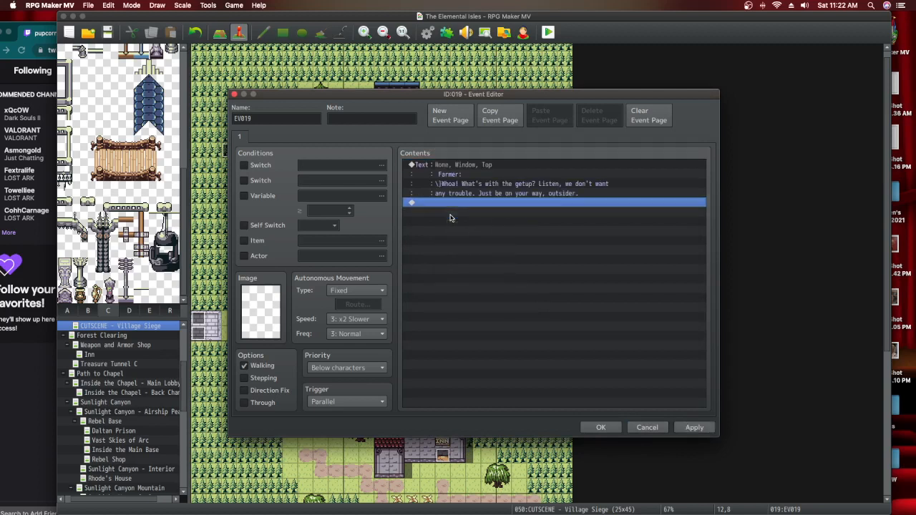
left_click(455, 165)
double_click(456, 175)
left_click(504, 249)
left_click_drag(504, 249, 458, 249)
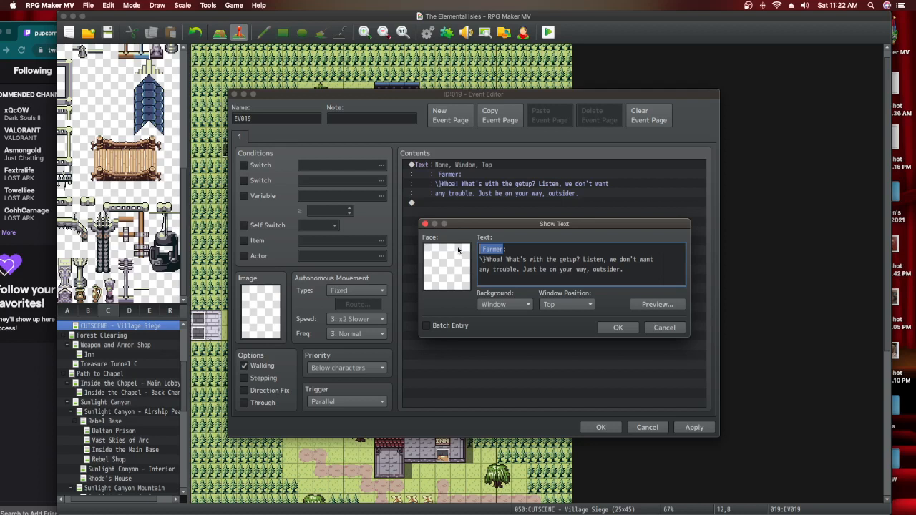
type("Dark Soldier")
Replace the Dark Soldier's line with "Here they are Theo! These are the scum who last saw the assailants of the Star Mages." and apply it
left_click_drag(625, 269, 487, 259)
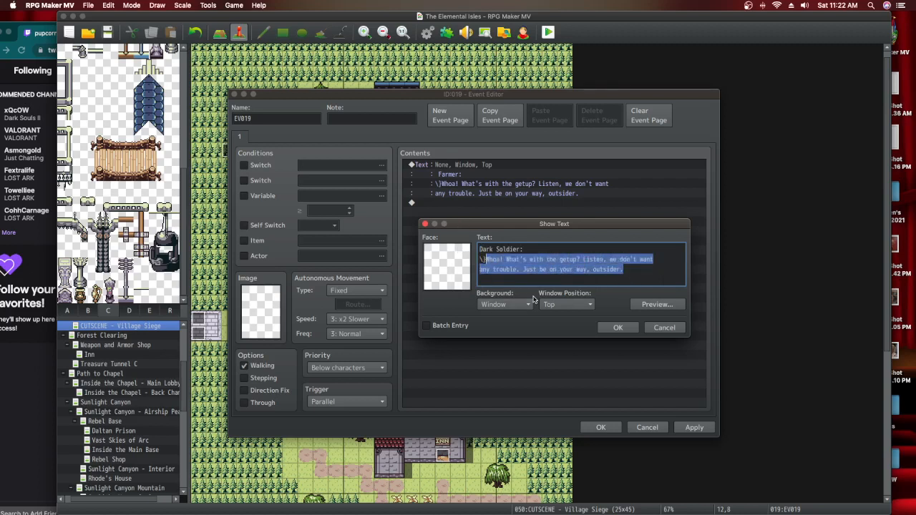
type("Here they are")
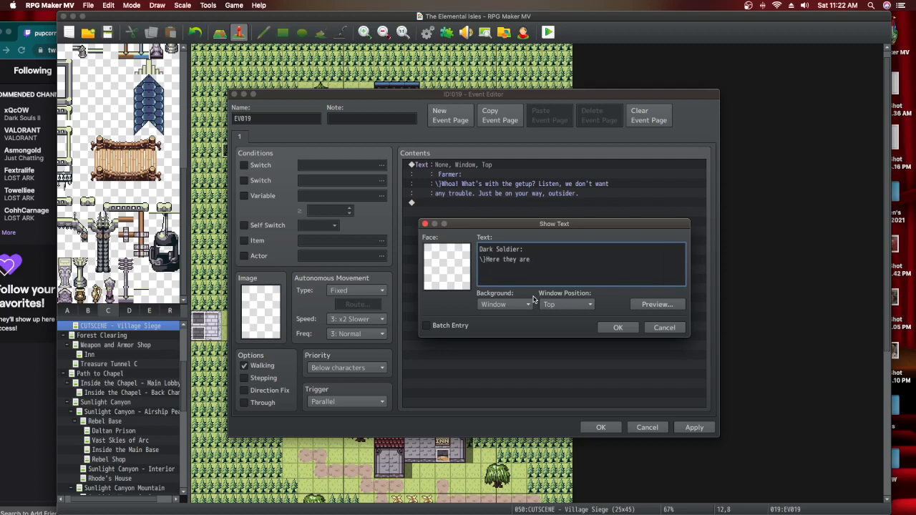
key("BackSpace")
key("BackSpace")
key("BackSpace")
type("Theo! These are the scum who las")
type("the")
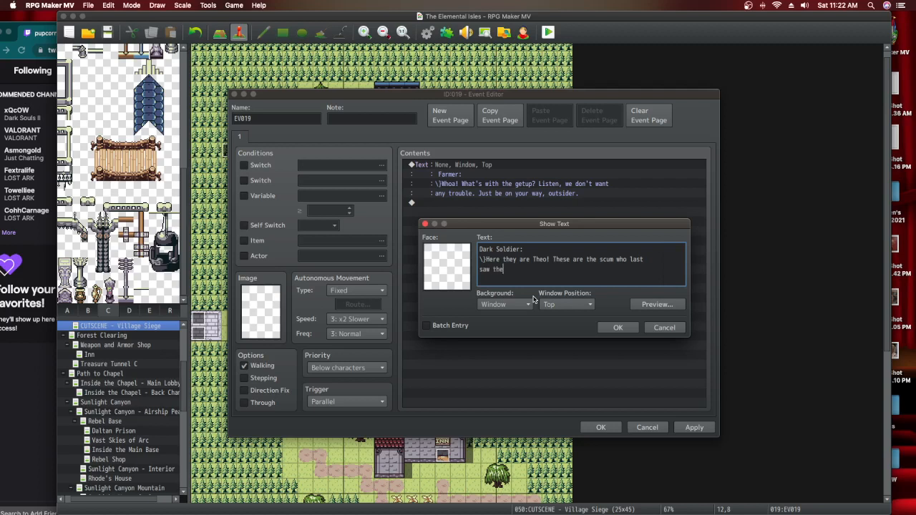
type(" assailants of the Star Mages.")
left_click(619, 327)
left_click(688, 427)
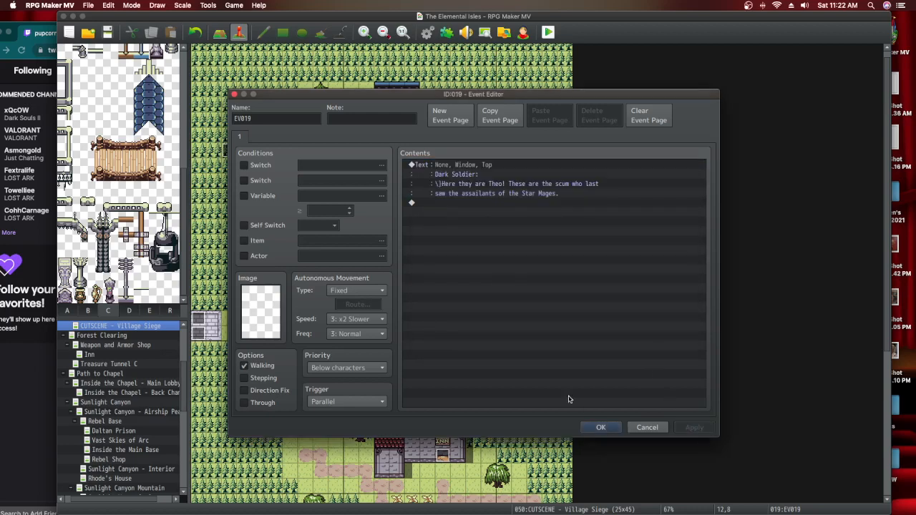
Add a movement route after the dialogue that makes Theo move up twice with Wait for Completion, and apply it
double_click(458, 203)
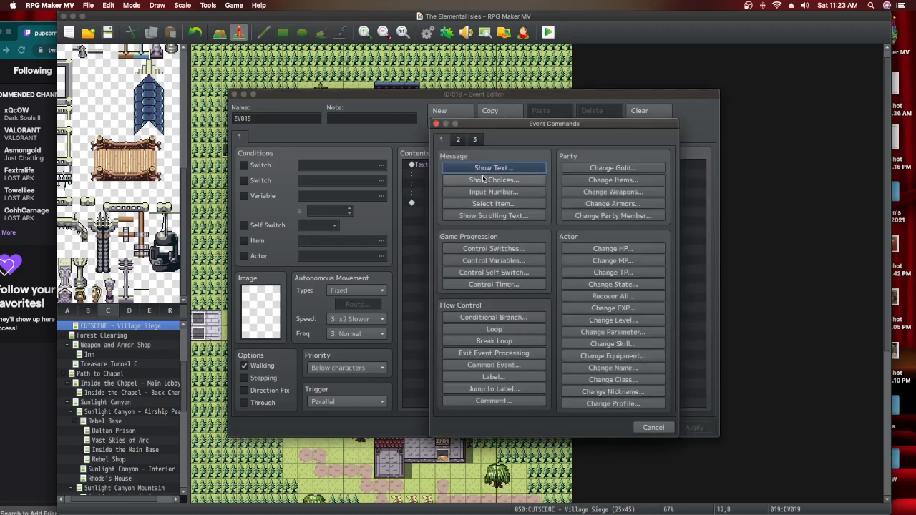
left_click(458, 139)
left_click(493, 216)
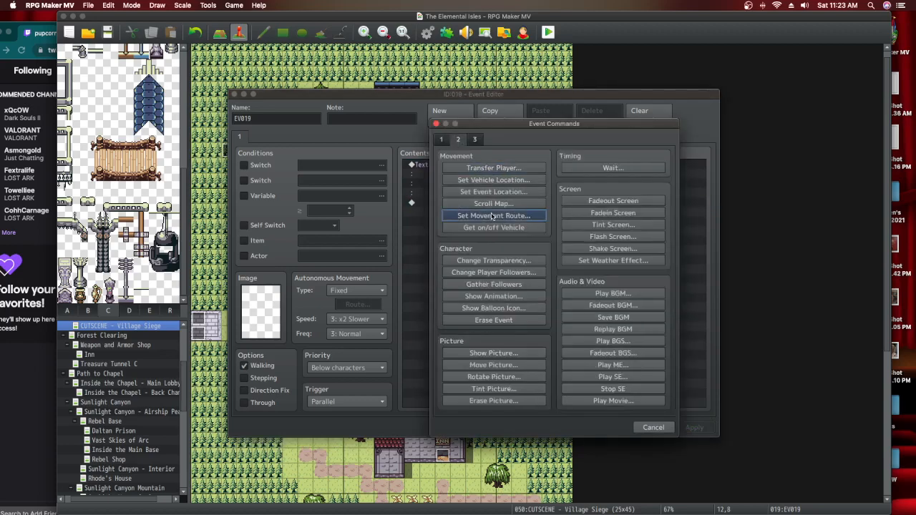
left_click(401, 184)
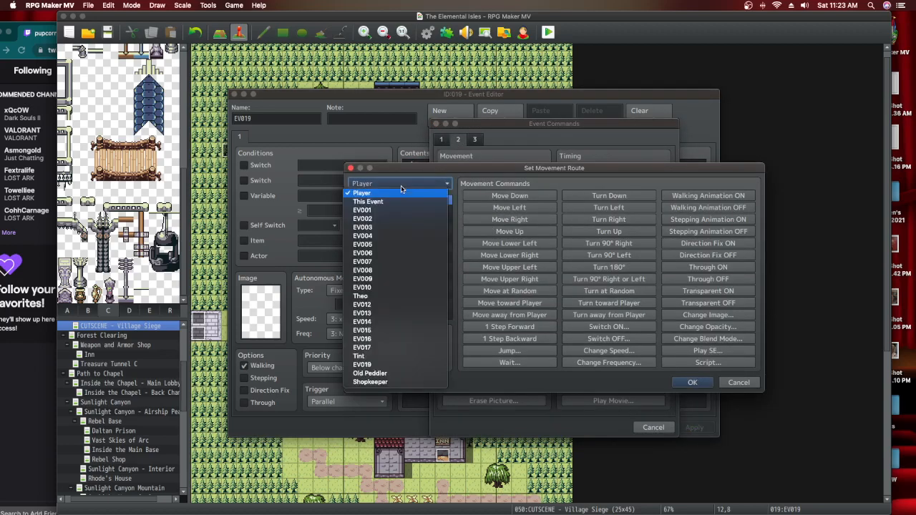
left_click(391, 298)
left_click(520, 231)
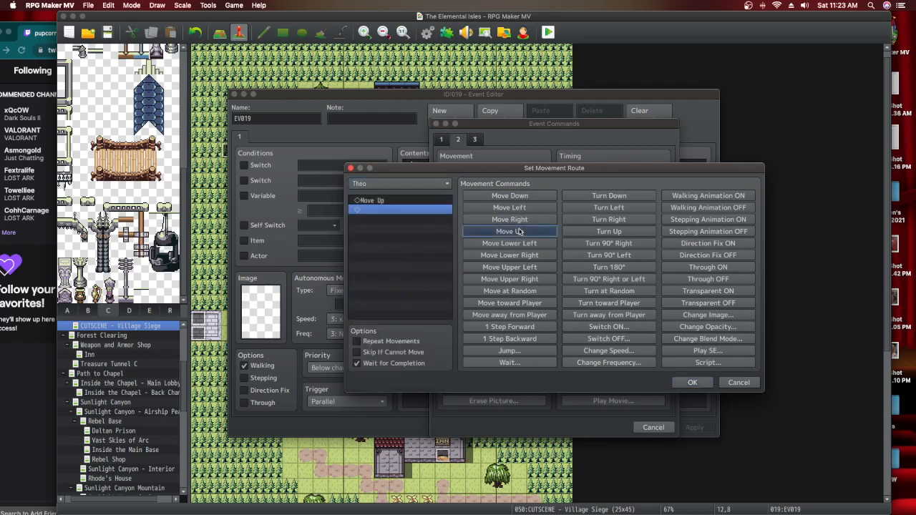
left_click(519, 231)
left_click(682, 383)
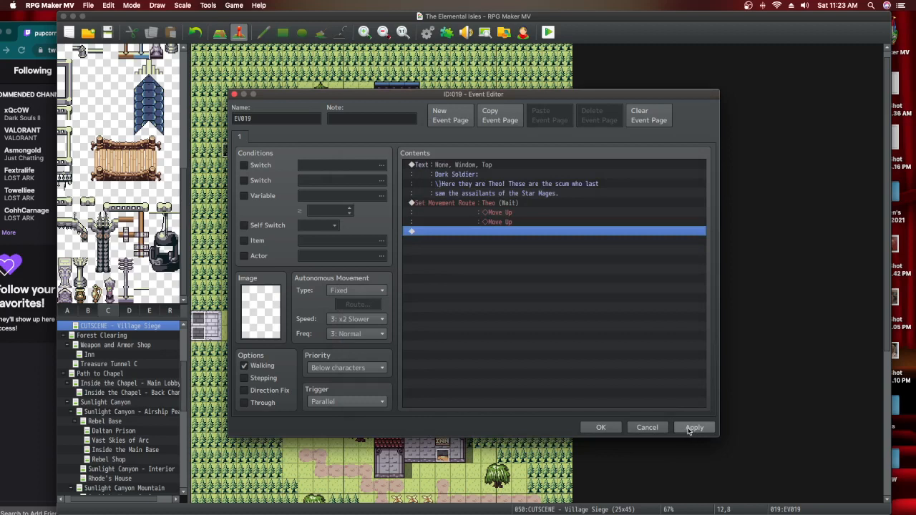
left_click(691, 428)
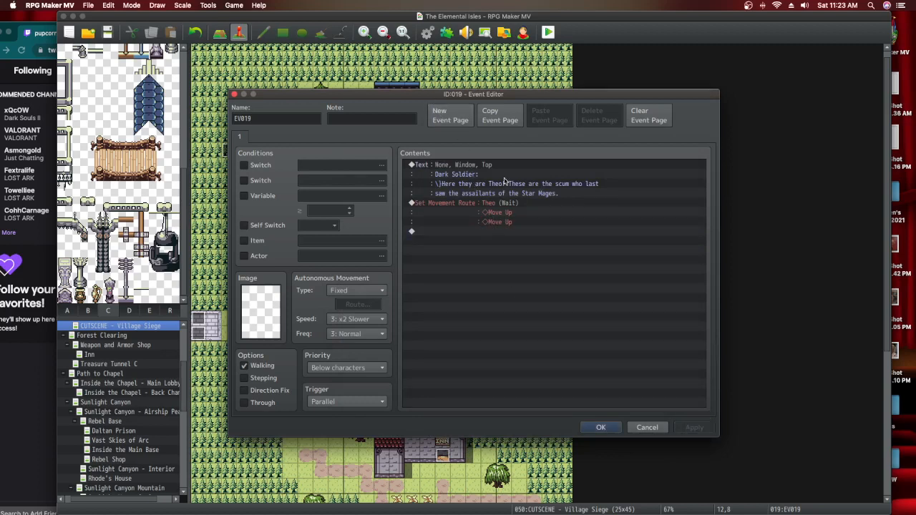
Copy the Dark Soldier text command and paste it after Theo's movement route
left_click_drag(350, 98, 583, 81)
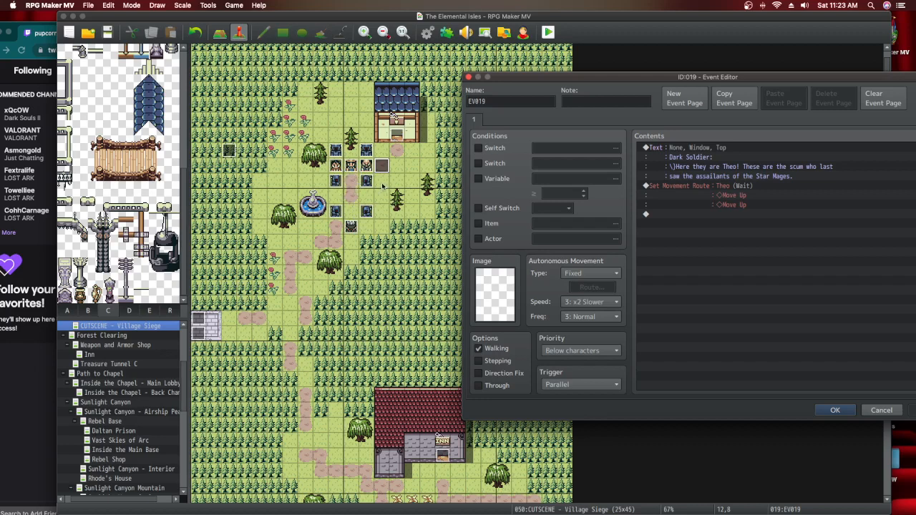
left_click_drag(598, 80, 564, 122)
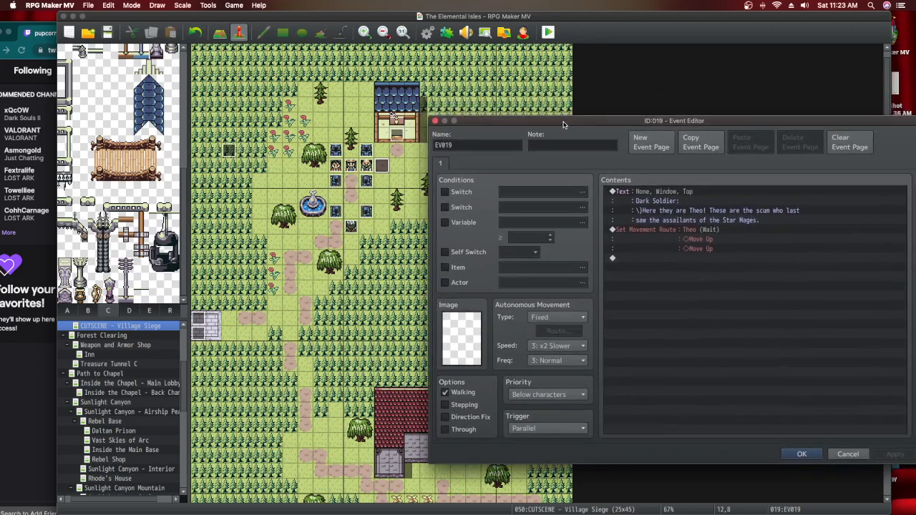
double_click(671, 262)
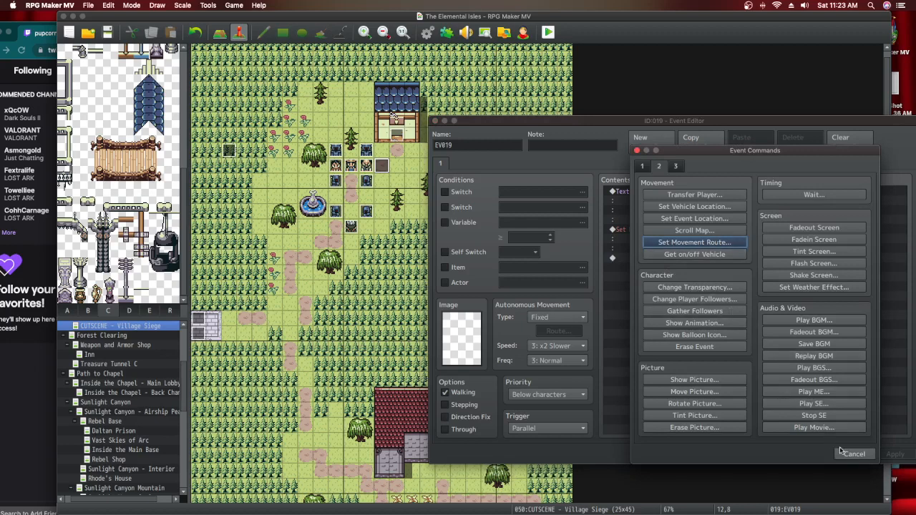
left_click(843, 452)
left_click(644, 192)
right_click(645, 192)
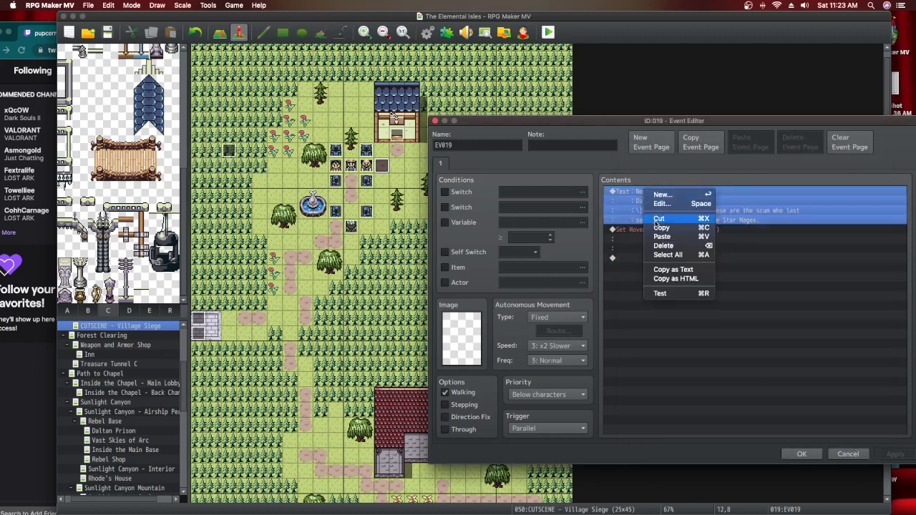
left_click(657, 228)
left_click(655, 257)
right_click(655, 259)
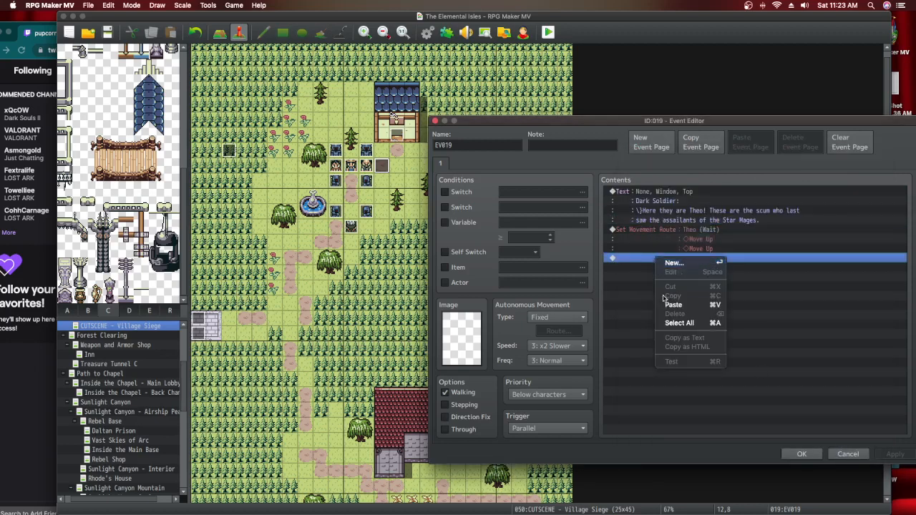
left_click(672, 305)
left_click(658, 265)
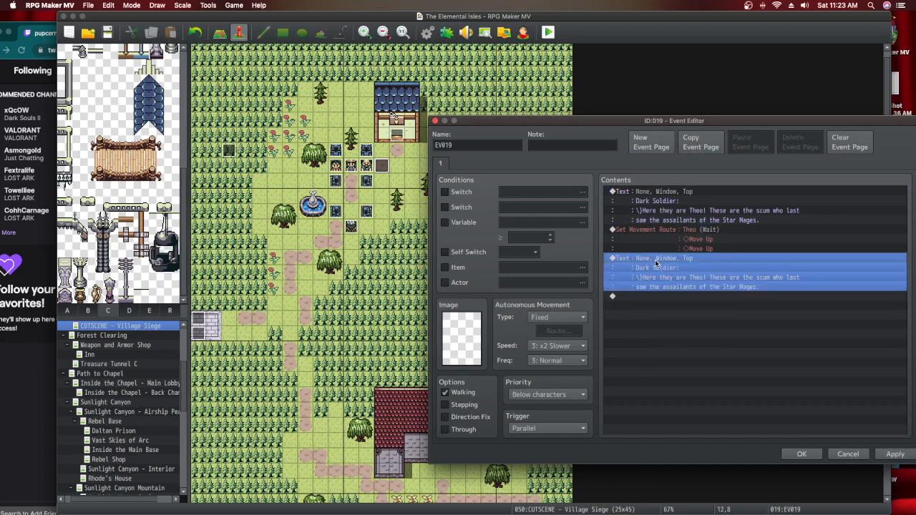
Change the speaker of the pasted text below Theo's movement route to "Villager"
double_click(643, 265)
left_click_drag(673, 250, 564, 221)
left_click_drag(696, 268, 578, 261)
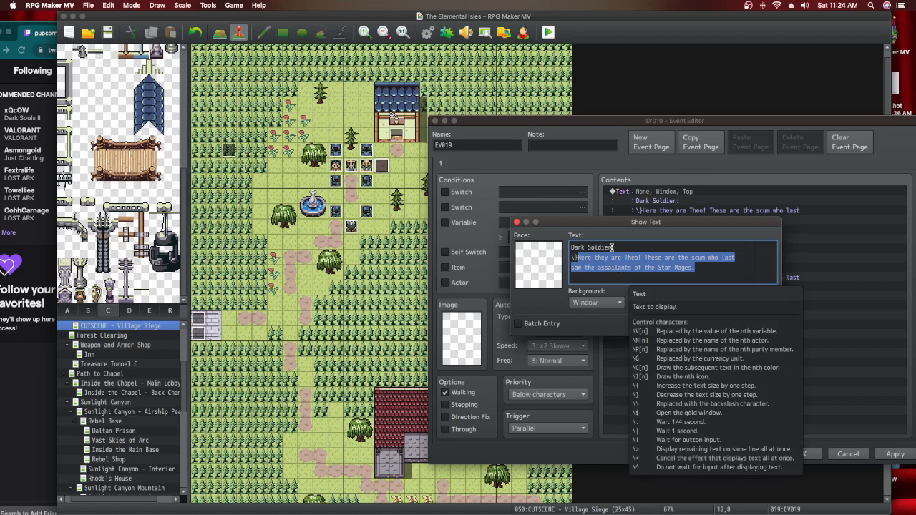
left_click_drag(614, 248, 563, 249)
type("Villager:")
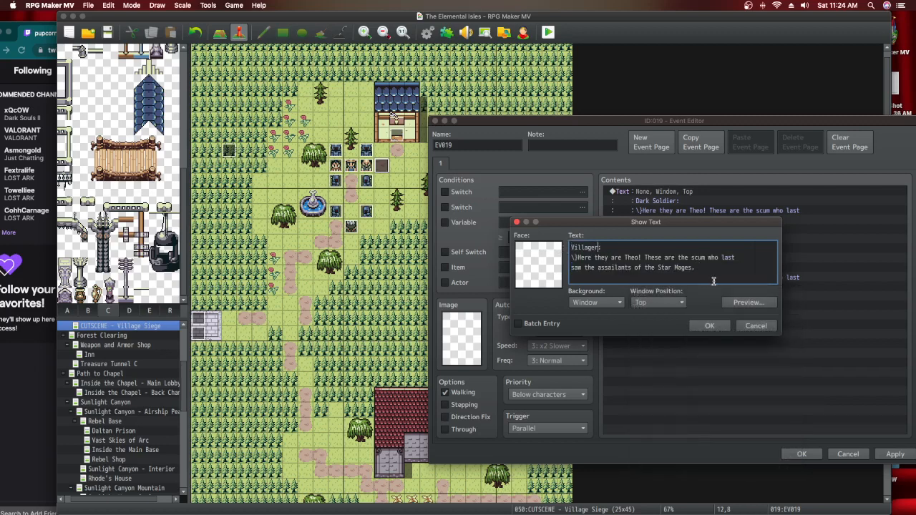
Replace the Villager's line with "Theo of the Daltan Empire?! What is the meaning of this! Do you really expect Lady Eris to approve of such misbehavior?!"
left_click_drag(696, 268, 577, 258)
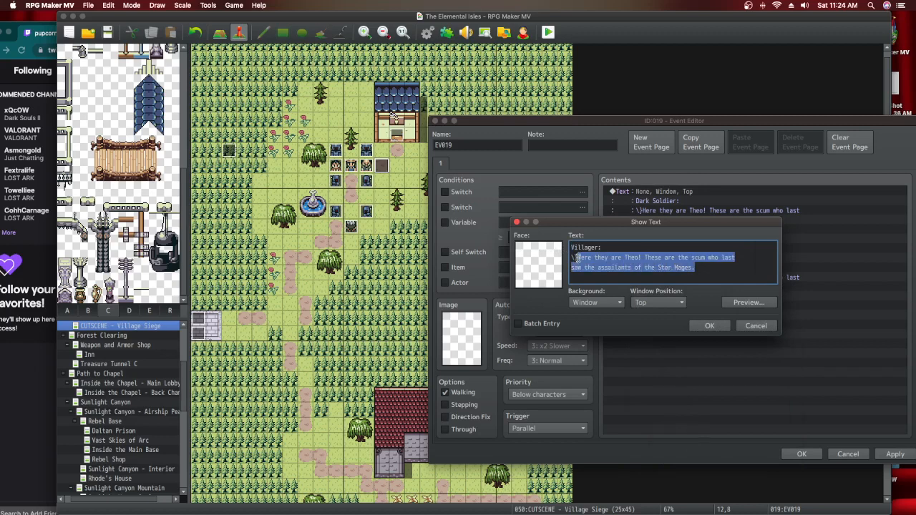
type("Theo of the Daltan Empi")
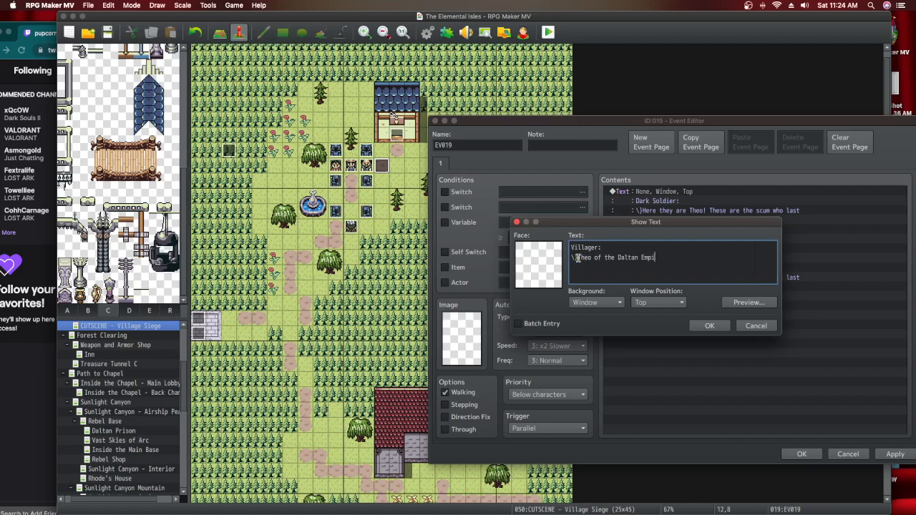
type("re?! What is the meaning ofthis! Do you r")
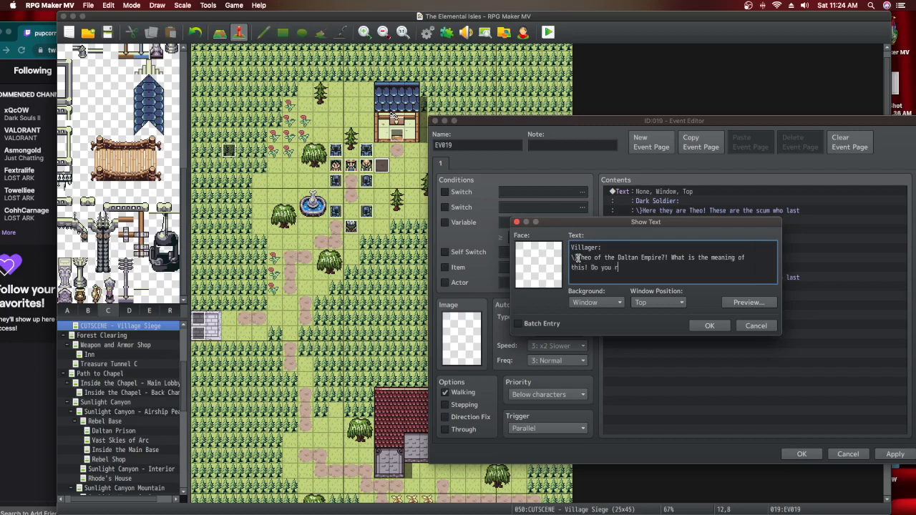
type("eally expec")
type("t Lady")
type(" Eris to appro")
type("ve of")
type(" such")
type(" mi")
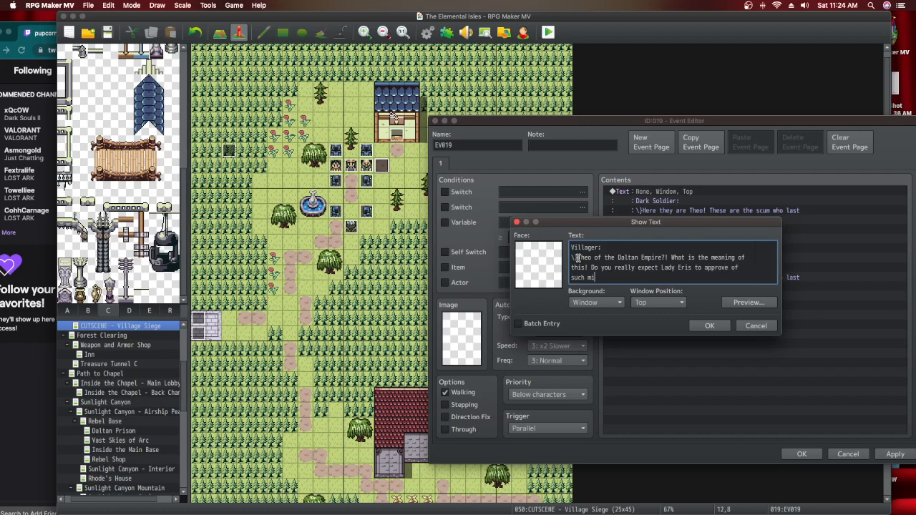
type("sbehavior?!")
left_click(710, 326)
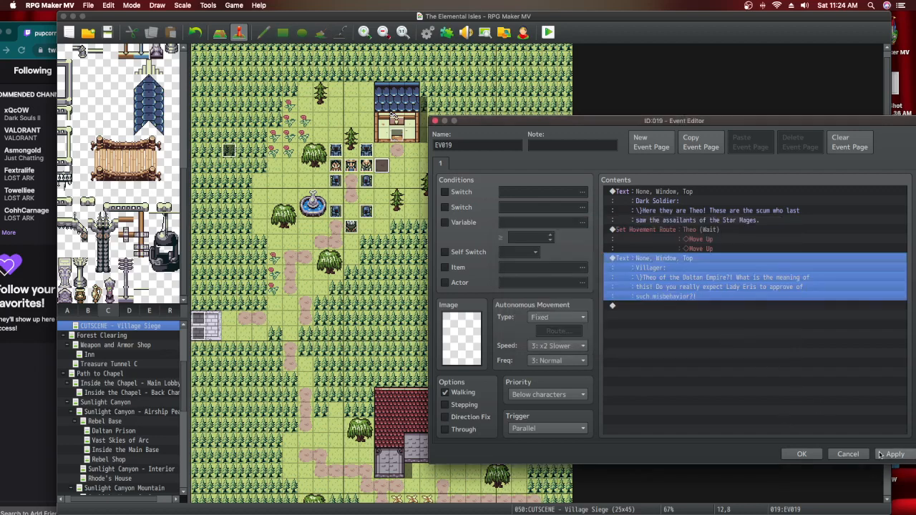
Move the EV019 event editor aside to view the map, and close it keeping the changes
left_click_drag(566, 121, 497, 110)
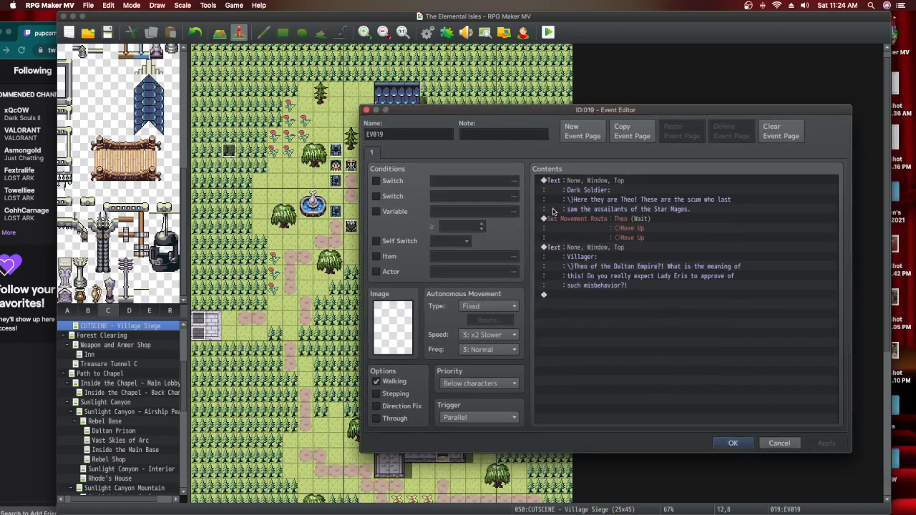
left_click(596, 258)
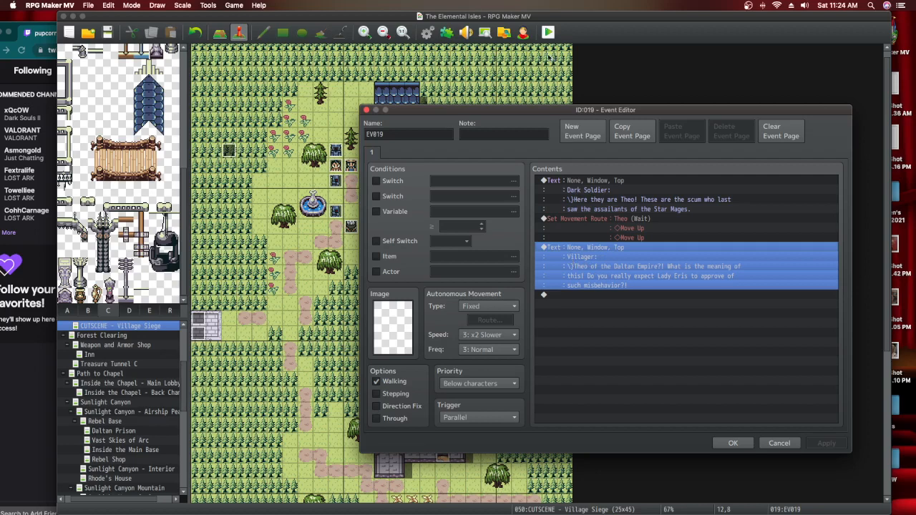
left_click_drag(545, 111, 553, 101)
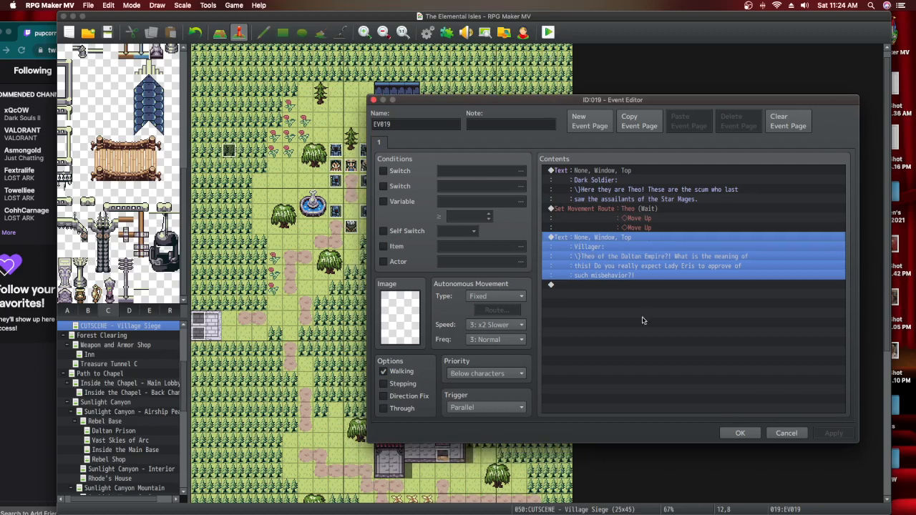
left_click_drag(467, 101, 472, 59)
left_click(753, 392)
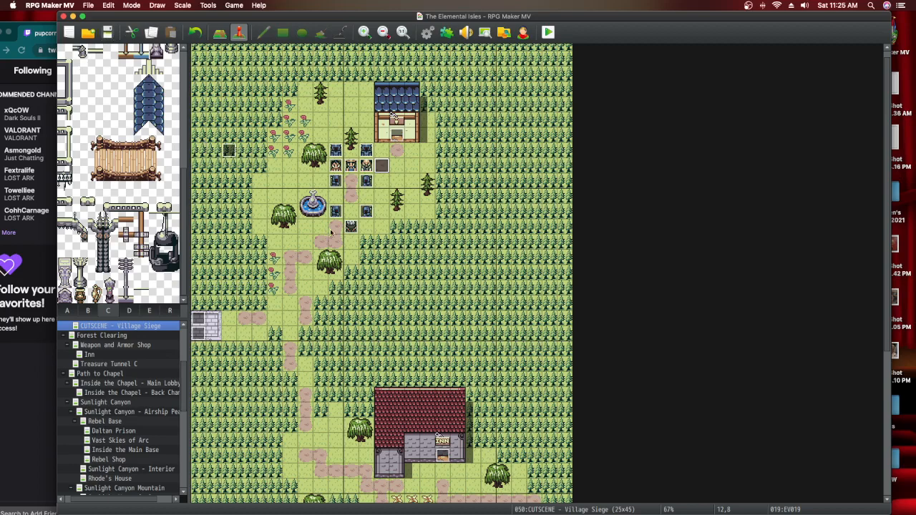
Reopen event EV019, copy the Villager text command and paste it at the end of the contents
double_click(414, 254)
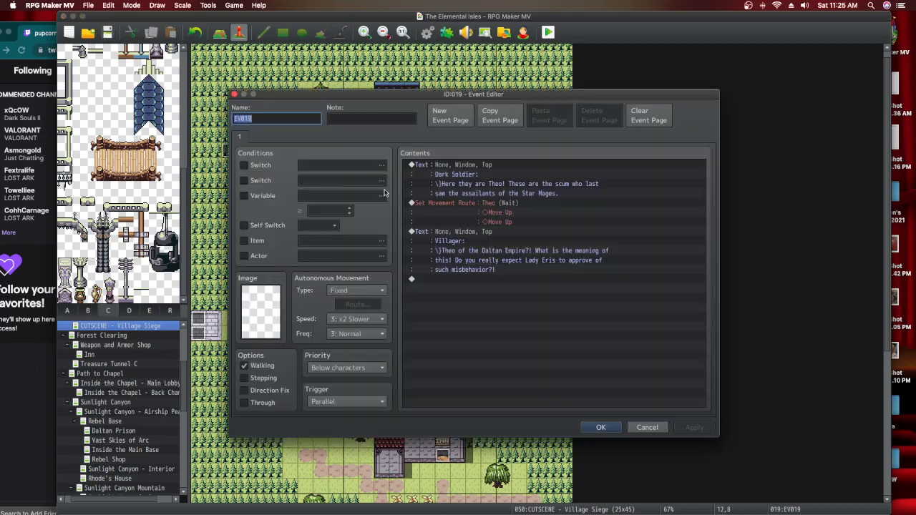
left_click(461, 234)
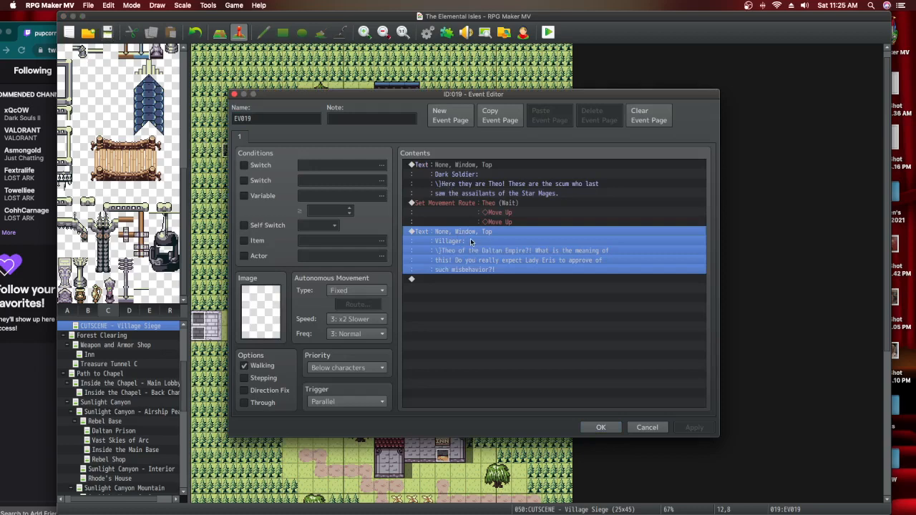
right_click(471, 240)
left_click(452, 231)
right_click(459, 234)
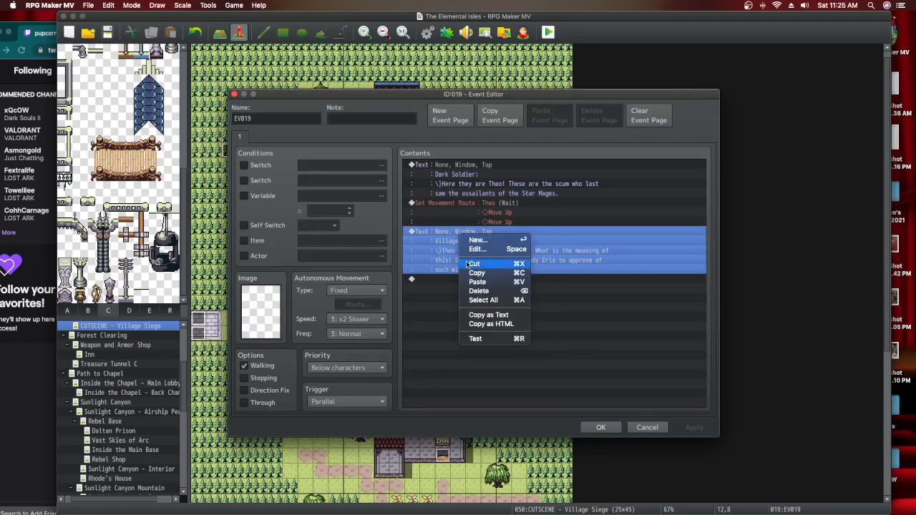
left_click(471, 276)
right_click(463, 279)
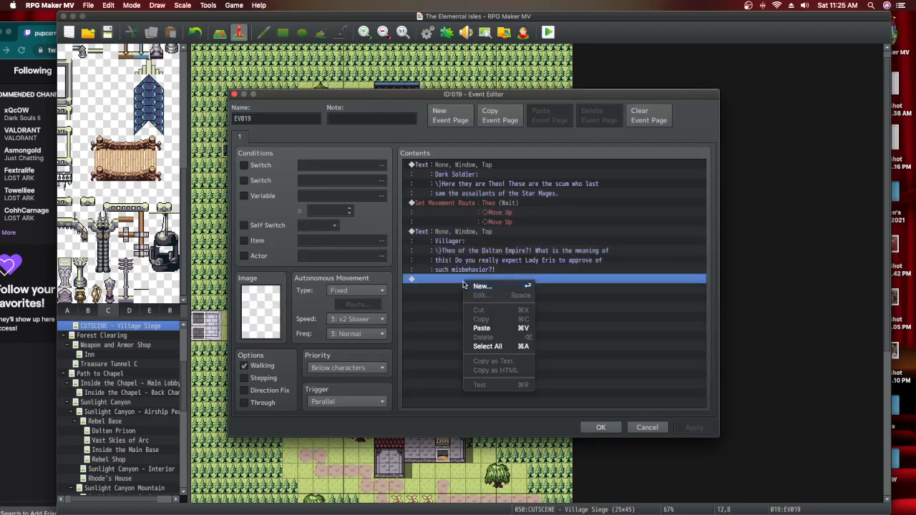
left_click(480, 328)
Change the speaker of the pasted text at the end of the contents to "Theo"
double_click(466, 283)
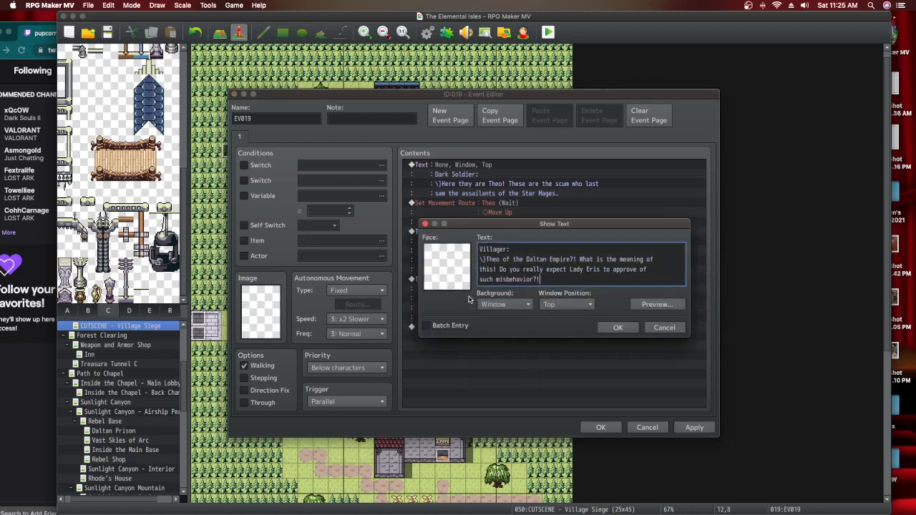
double_click(507, 248)
type("Theo:")
Replace Theo's line with "I do believe she would be more displeased in hearing of this village's allegiance to Goza."
left_click_drag(542, 280, 487, 259)
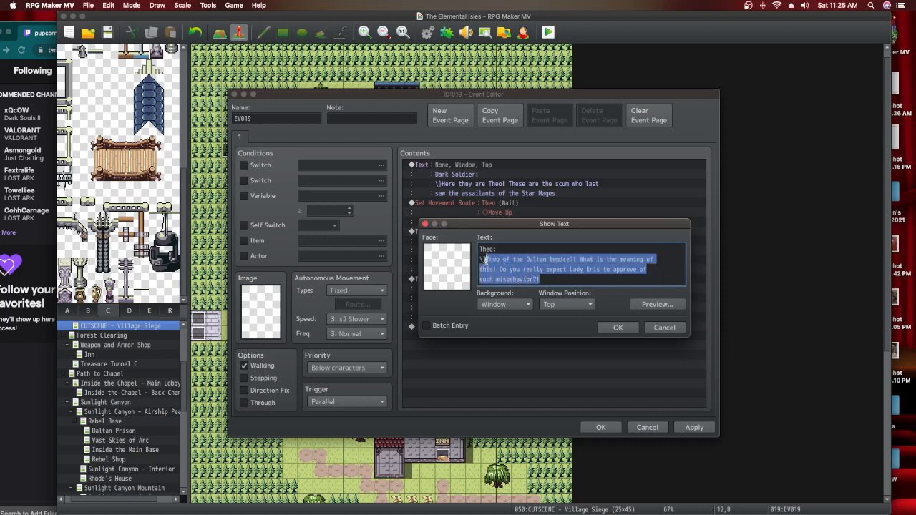
left_click_drag(462, 227, 550, 330)
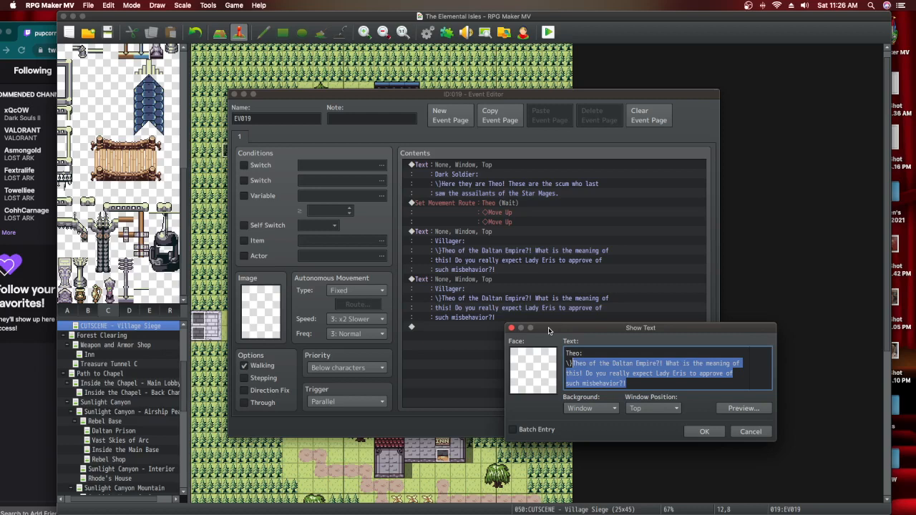
mouse_move(558, 331)
left_mouse_down()
mouse_move(545, 329)
mouse_move(559, 339)
left_mouse_up()
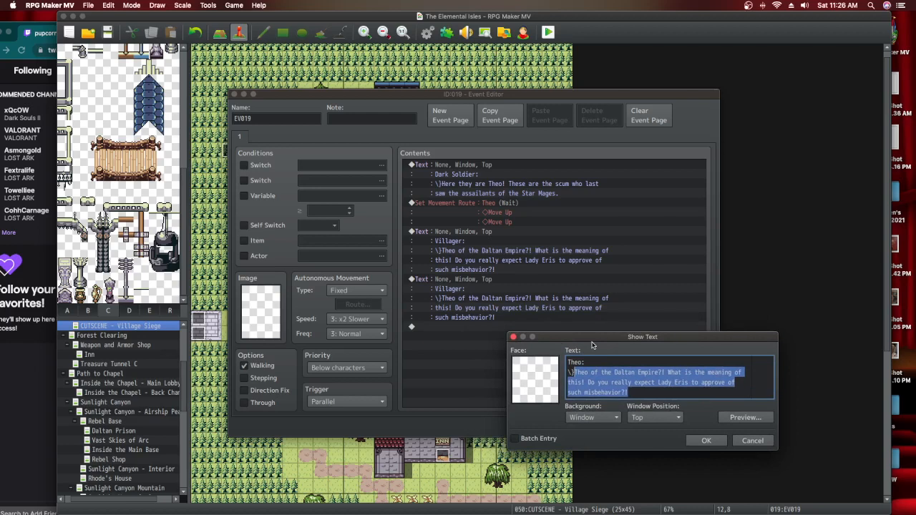
type("I do bel")
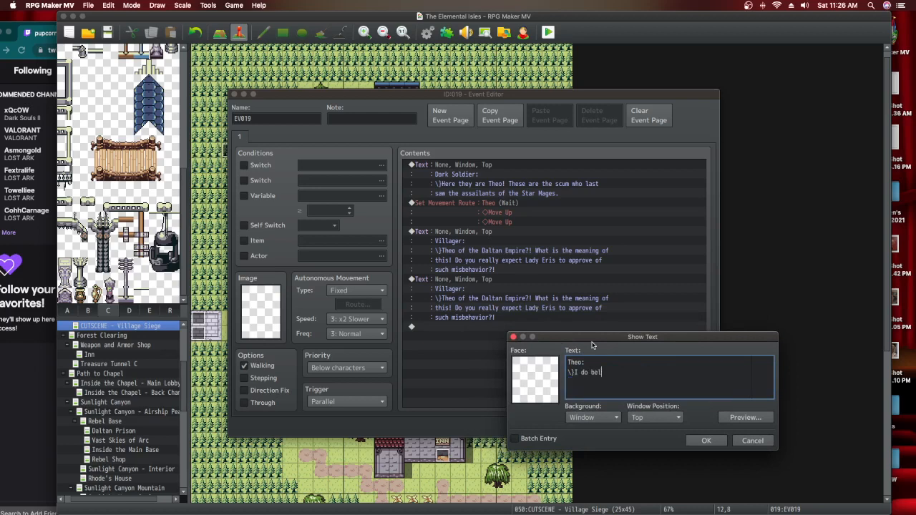
type("ieve she would be more displeased in one of ")
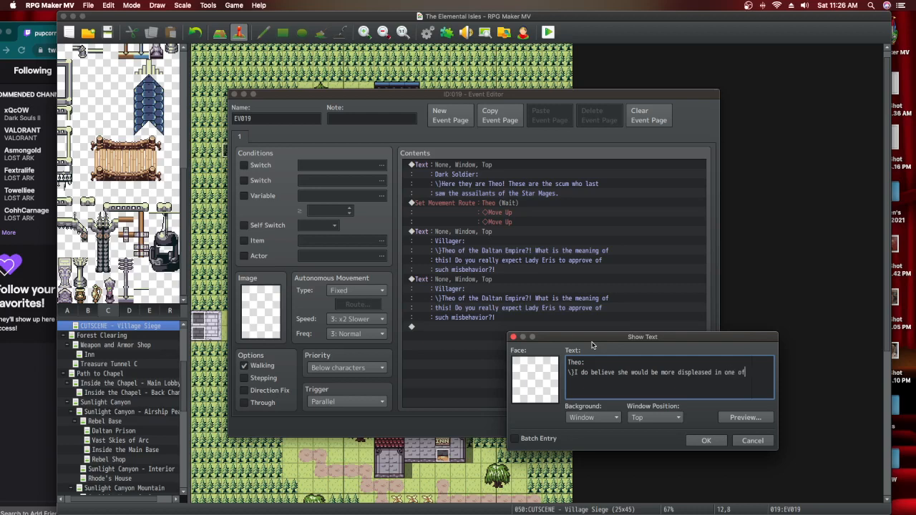
type("our")
key("BackSpace")
key("BackSpace")
key("BackSpace")
key("BackSpace")
key("BackSpace")
key("BackSpace")
key("BackSpace")
key("BackSpace")
key("BackSpace")
key("BackSpace")
type("hearing ")
type("of ")
type("this village'")
type("s allegi")
type("ance to Goza")
type(".")
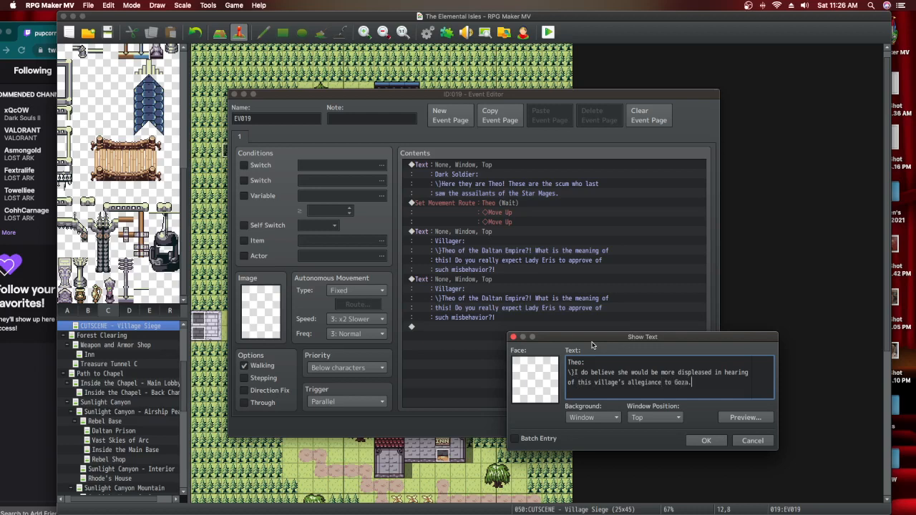
left_click(706, 440)
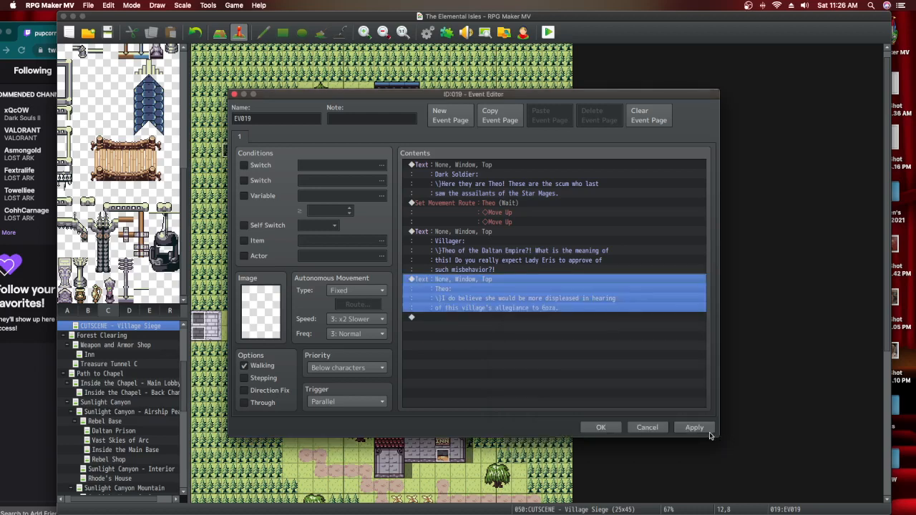
Copy the Villager text command and paste it below Theo's reply
left_click(463, 236)
right_click(464, 235)
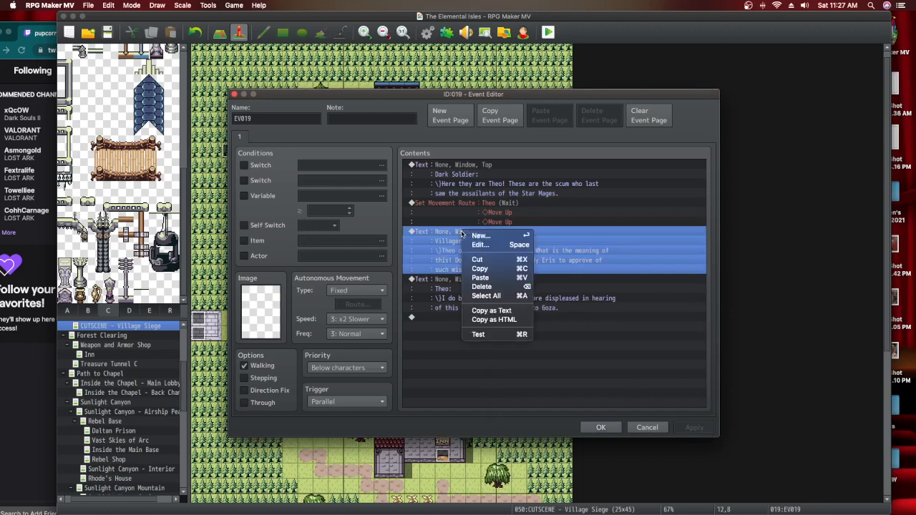
left_click(479, 269)
left_click(465, 317)
right_click(464, 317)
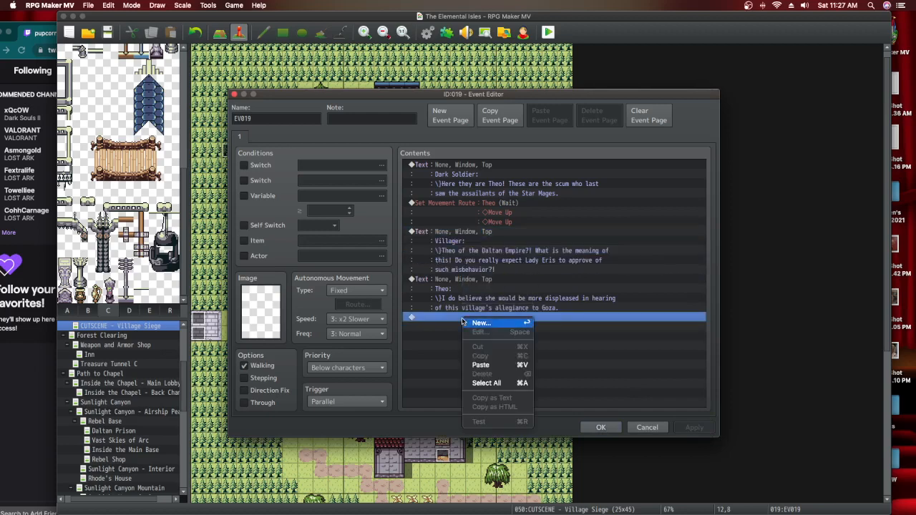
left_click(484, 366)
Change the speaker of the pasted text below Theo's reply to "Shopkeeper"
left_click(475, 317)
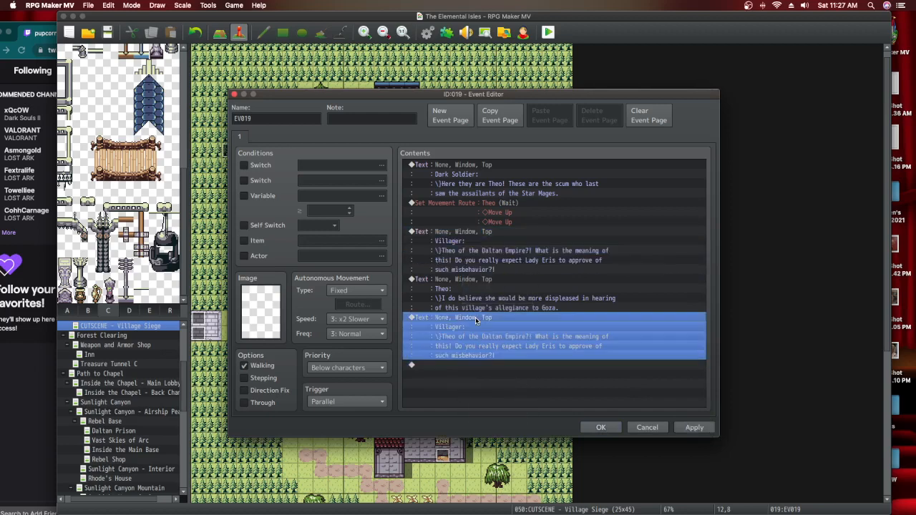
double_click(475, 319)
left_click_drag(505, 250, 457, 250)
type("Shop")
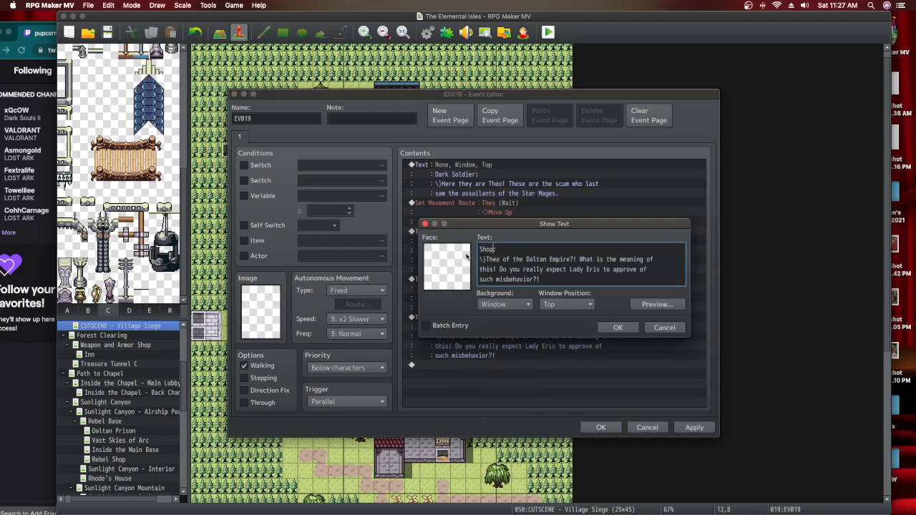
type("keeper:")
Replace the Shopkeeper's line with "That's preposterous! Goza was purposefully driven out from this very island years ago. You really think we'd sully our name with them?!"
left_click_drag(542, 281, 485, 260)
type("Prep")
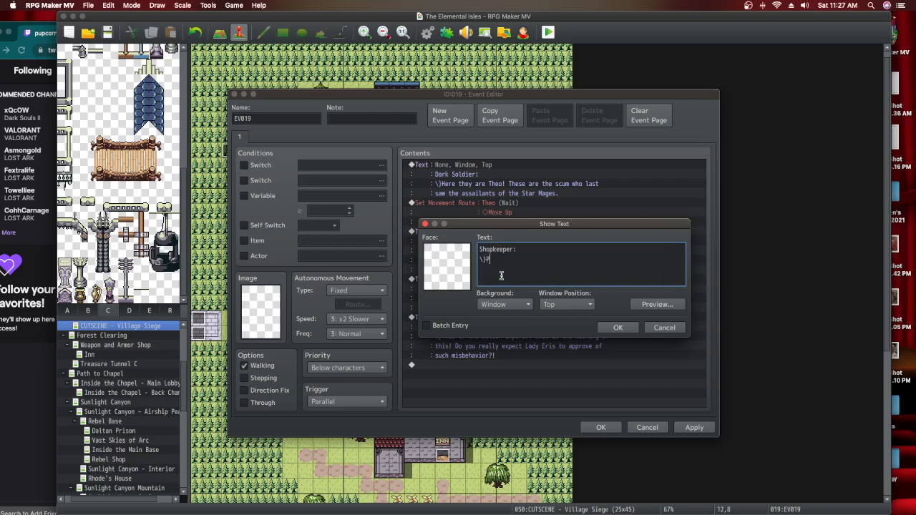
type("oster")
key("BackSpace")
key("BackSpace")
key("BackSpace")
key("BackSpace")
key("BackSpace")
key("BackSpace")
key("BackSpace")
key("BackSpace")
type("That's preposterous")
type("! Goza was purposefully driven")
key("Return")
type("out from this ")
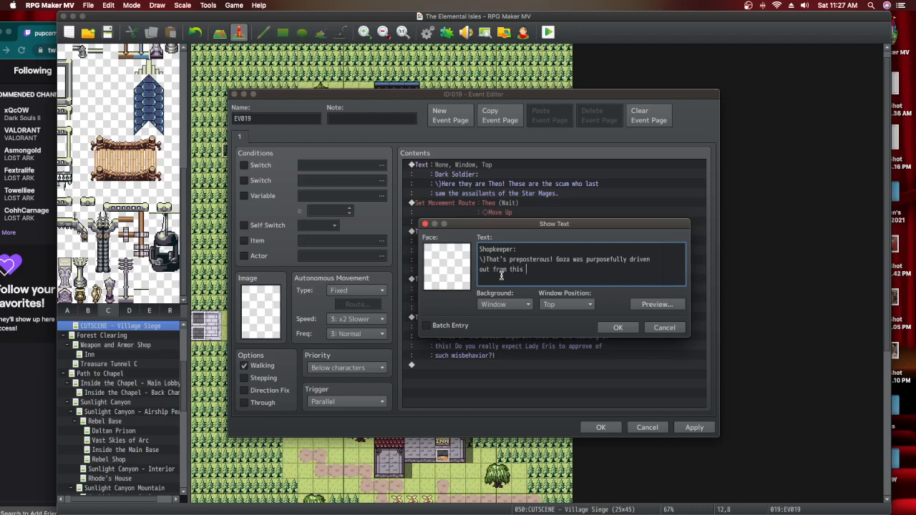
type("very island uear")
key("BackSpace")
key("BackSpace")
key("BackSpace")
key("BackSpace")
type("years ago. Y")
type("ou really think ")
type("we'd")
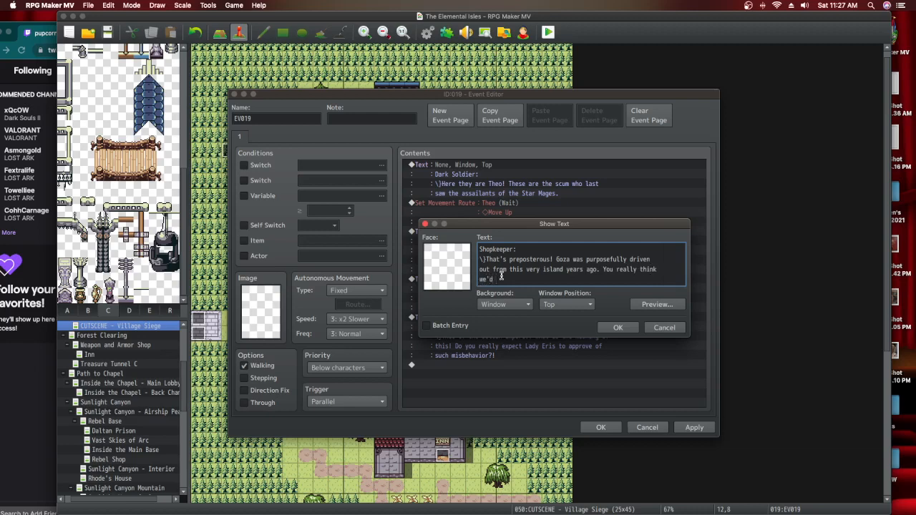
type(" sully our nam")
type("e with their")
type(" a")
key("BackSpace")
key("BackSpace")
key("BackSpace")
key("BackSpace")
type("m?!")
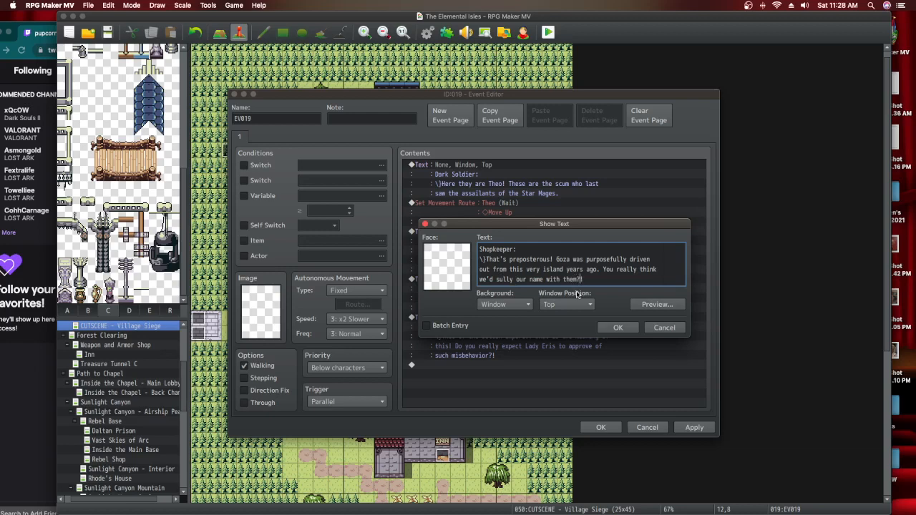
left_click(622, 327)
left_click(694, 428)
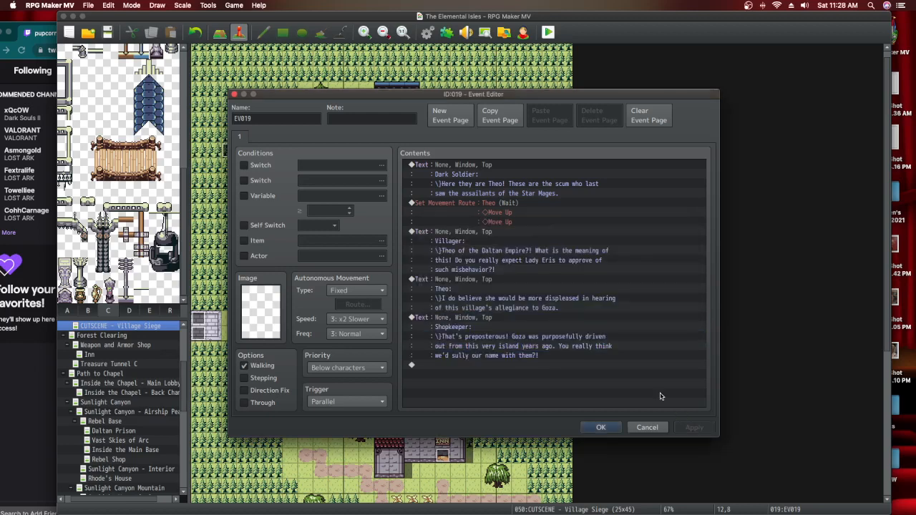
Copy Theo's text command and paste it below the Shopkeeper's text
left_click(466, 280)
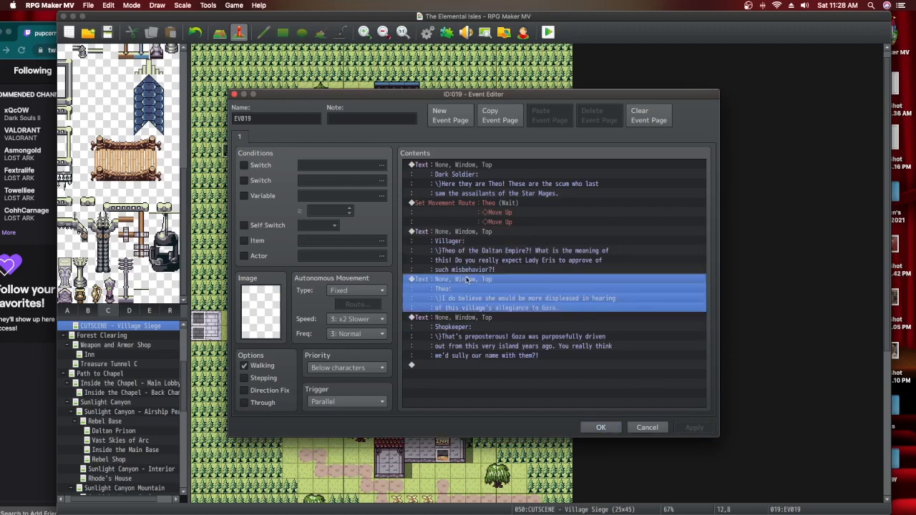
right_click(467, 281)
left_click(479, 318)
left_click(477, 366)
right_click(476, 365)
left_click(497, 413)
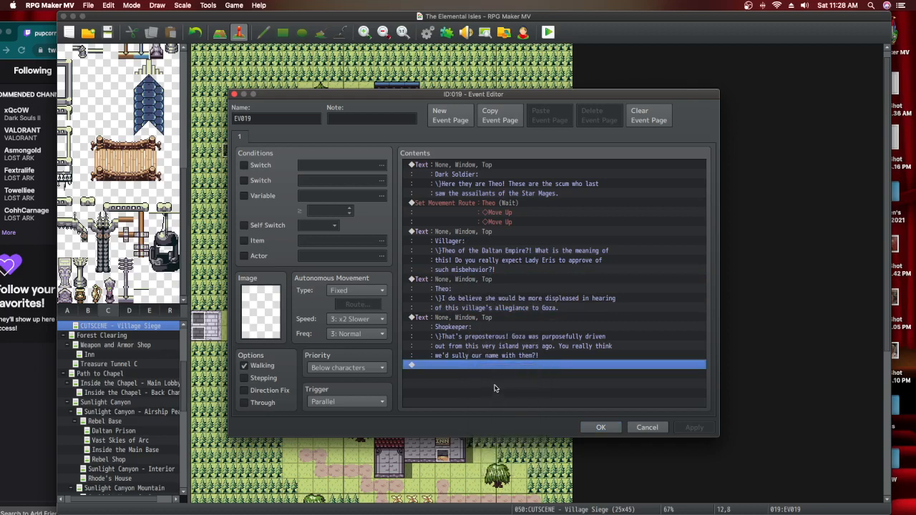
Replace the pasted Theo line with "I've been informed that one this village's residents was seen aiding a Gozan spy." and apply the event changes
double_click(503, 368)
left_click_drag(605, 270, 489, 262)
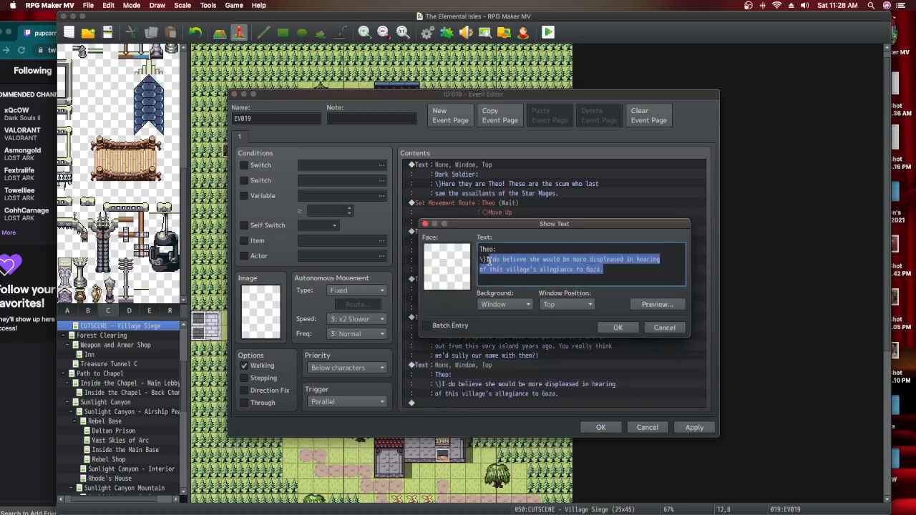
key("BackSpace")
type("I've been")
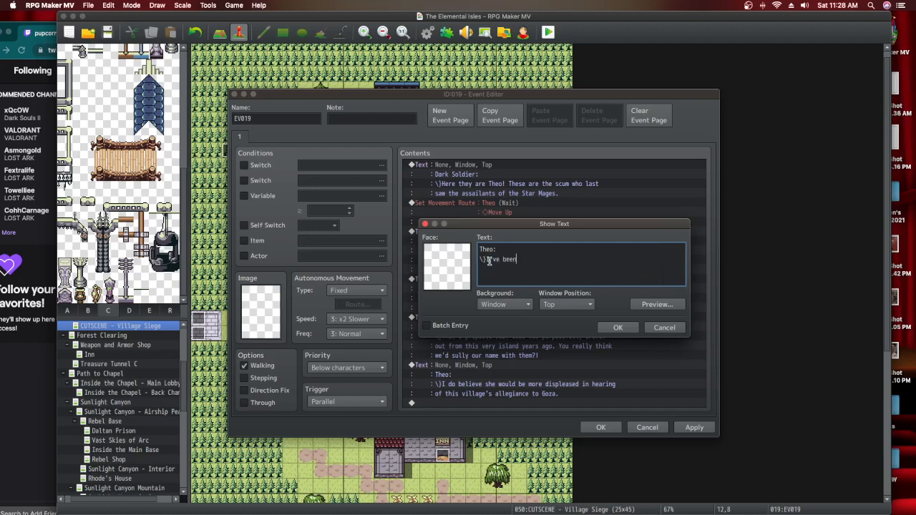
type(" informaed that one o")
key("BackSpace")
type("this village's residents")
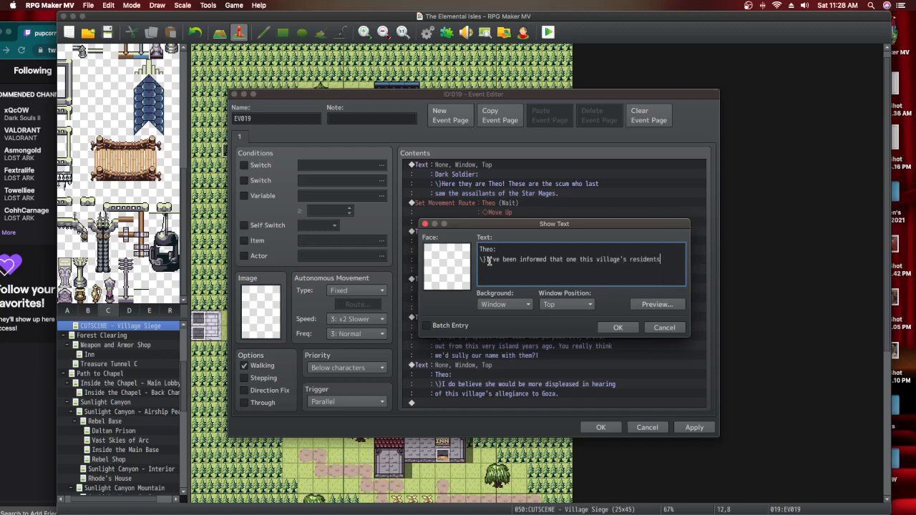
key("Return")
type("was seen aiding a Gozan spy.")
left_click(616, 327)
left_click(682, 428)
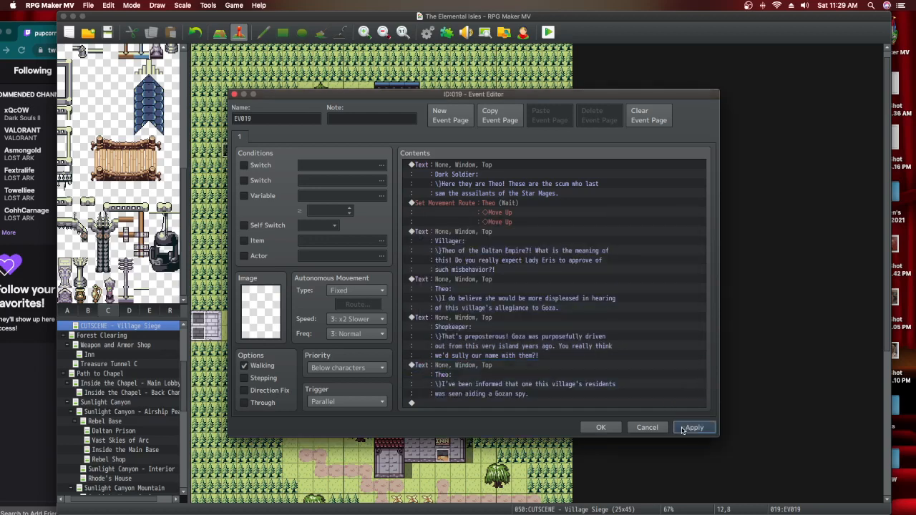
Copy the Shopkeeper's text command and paste it after Theo's line about the Gozan spy
left_click(491, 365)
right_click(491, 365)
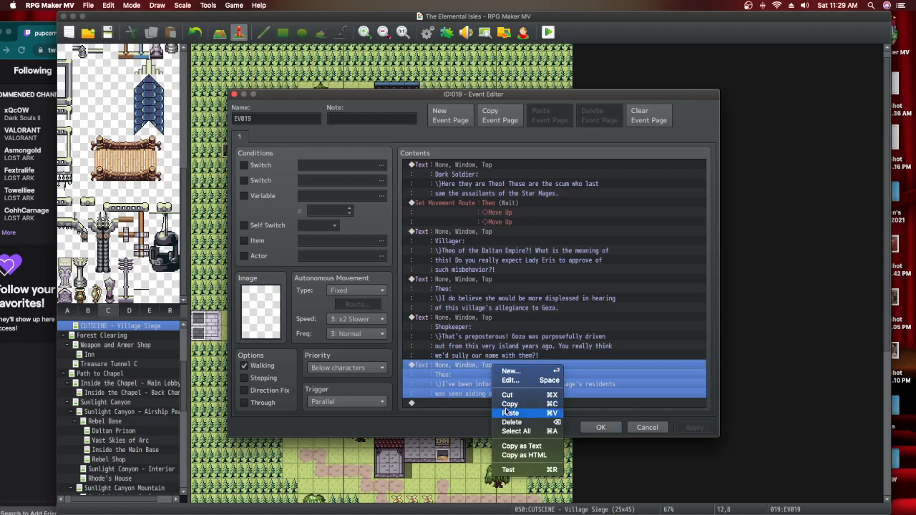
left_click(475, 361)
left_click(473, 317)
right_click(473, 316)
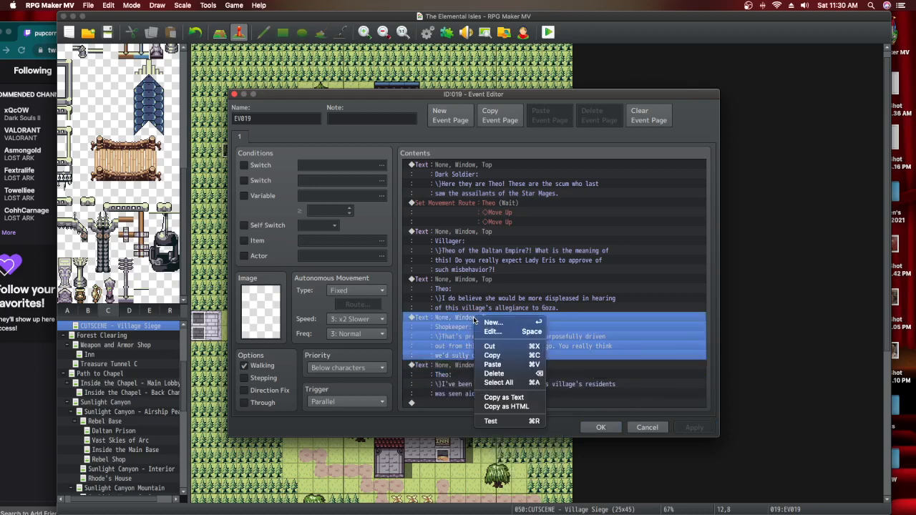
left_click(490, 356)
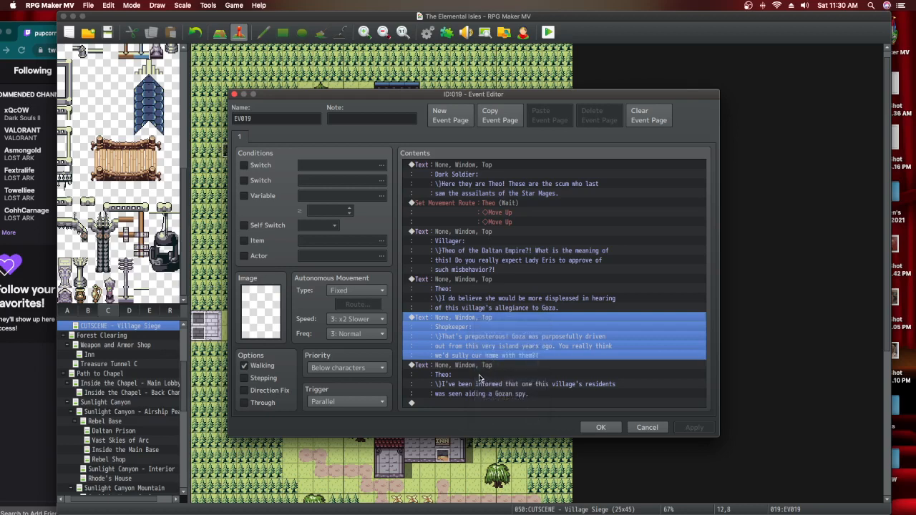
left_click(486, 405)
right_click(486, 405)
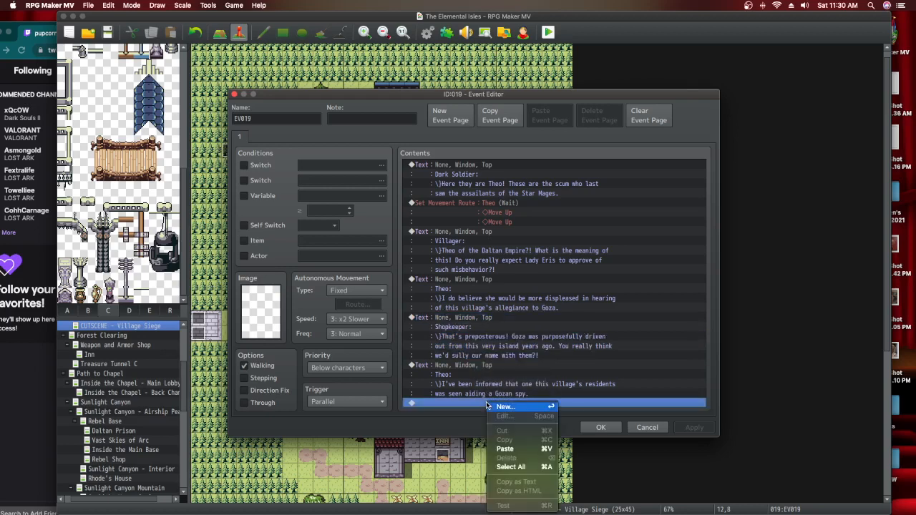
left_click(501, 449)
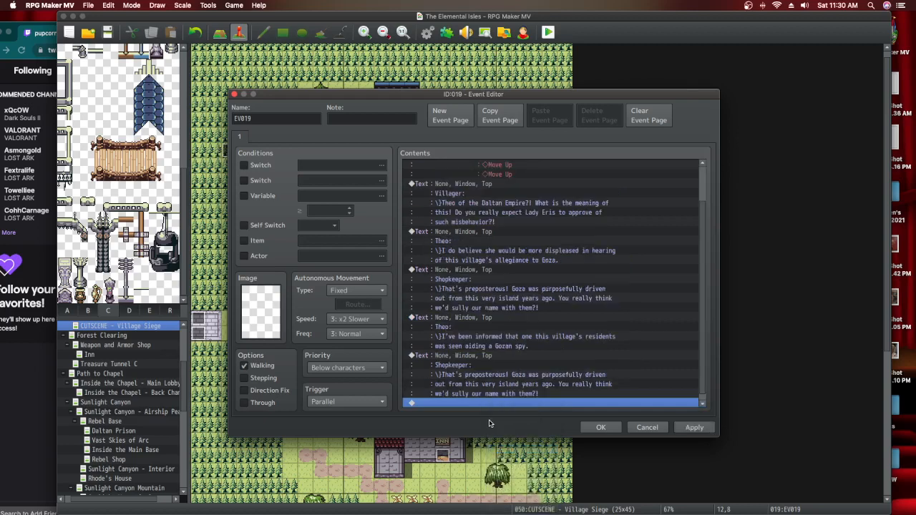
Replace the pasted Shopkeeper line with "You're jumping to conclusions. If you're speaking of the Blacksmith and"
double_click(477, 359)
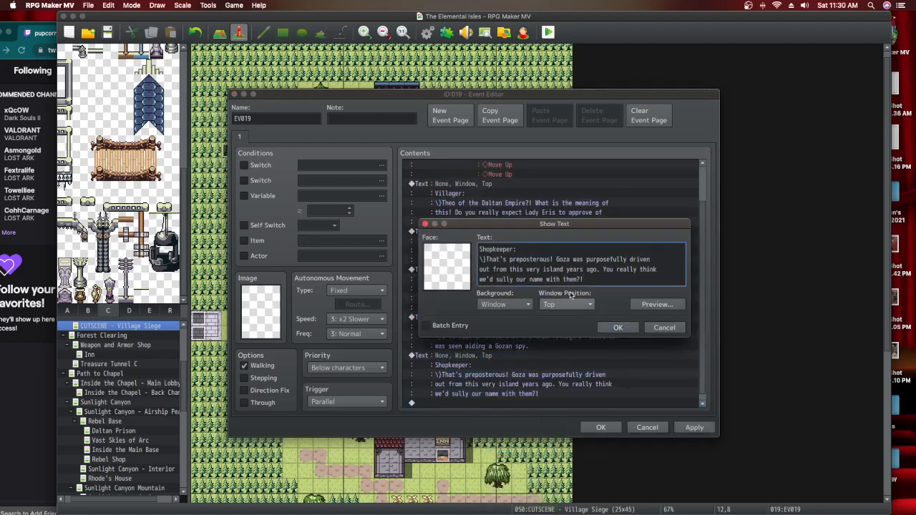
left_click_drag(586, 279, 488, 261)
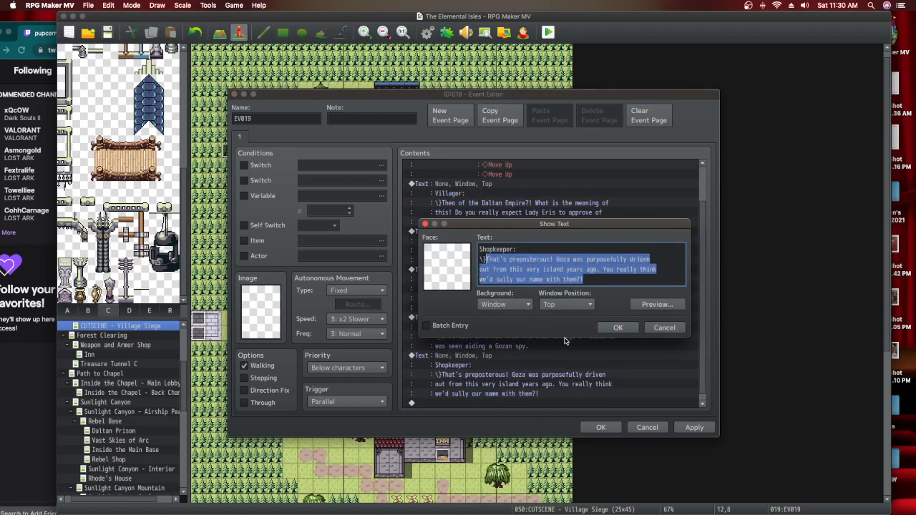
type("You're jumping to conclusions.")
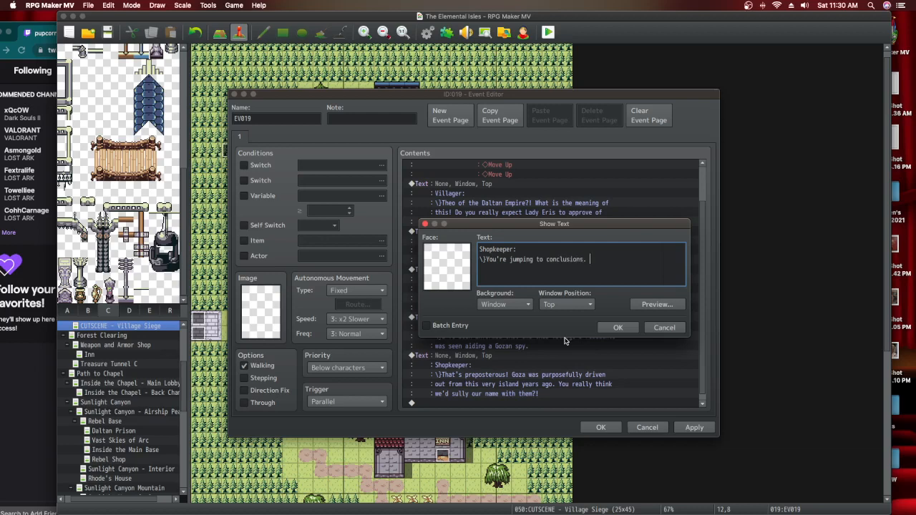
type("We have a messan")
key("BackSpace")
key("BackSpace")
key("BackSpace")
key("BackSpace")
key("BackSpace")
key("BackSpace")
key("BackSpace")
key("BackSpace")
key("BackSpace")
key("BackSpace")
key("BackSpace")
key("BackSpace")
key("BackSpace")
key("BackSpace")
type("If you're speaking of")
key("Return")
type("the Blacksmith and")
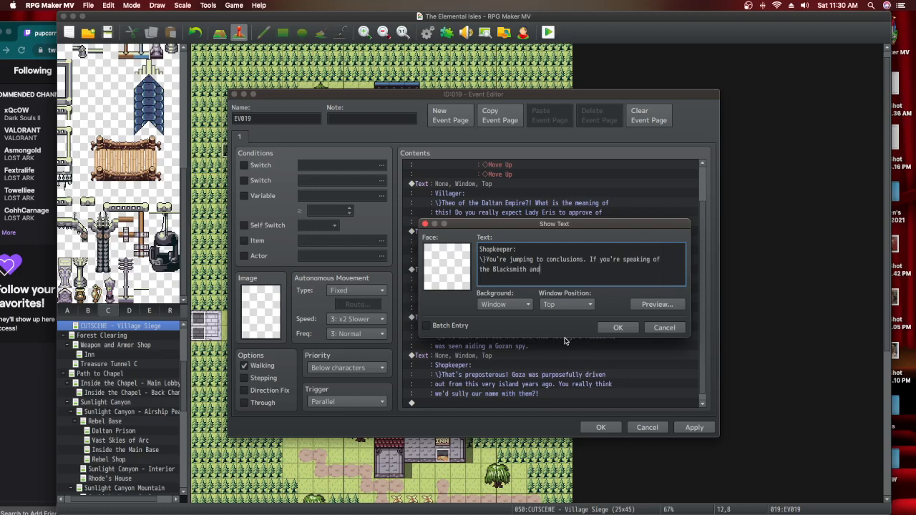
Complete the Shopkeeper's line with "the stranger, we've sent them to the Star Mages to be interrogated." and apply the event changes
type(" the stranger, we've sent them")
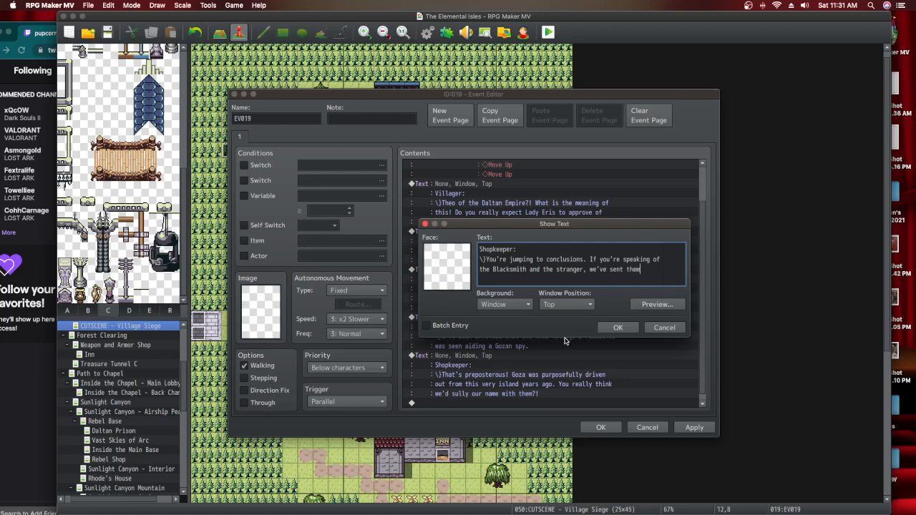
type(" to the Star Mages to be interrogated.")
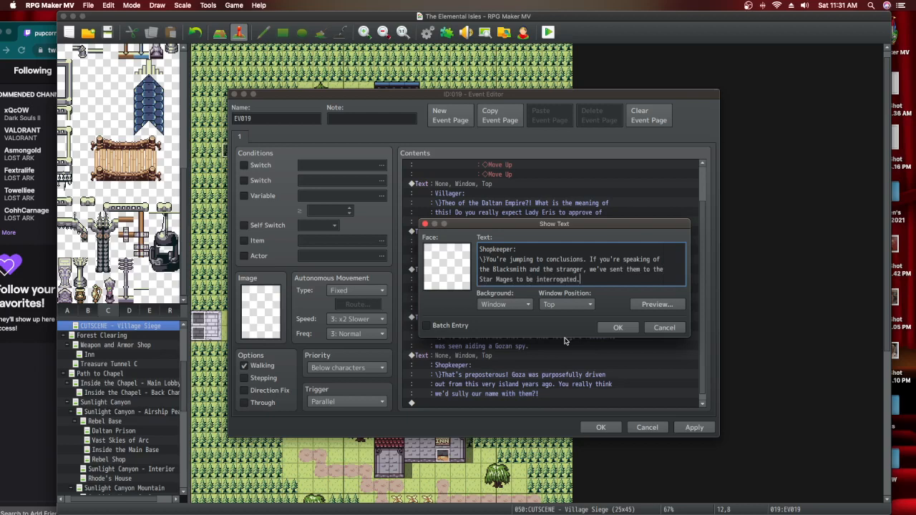
left_click(618, 327)
left_click(694, 427)
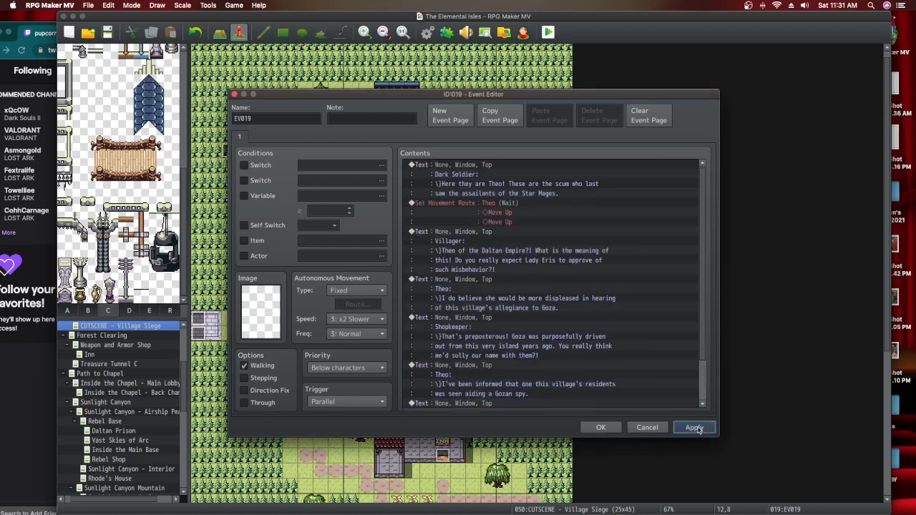
Copy the Shopkeeper's "jumping to conclusions" text command and paste it at the end of the event contents
scroll(603, 398, "down", 2)
left_click(460, 358)
right_click(463, 356)
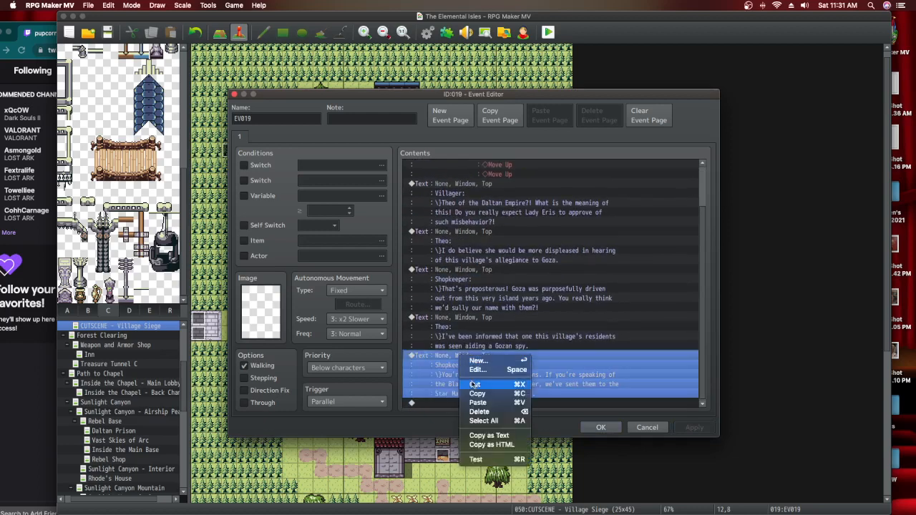
left_click(476, 394)
left_click(474, 403)
right_click(475, 403)
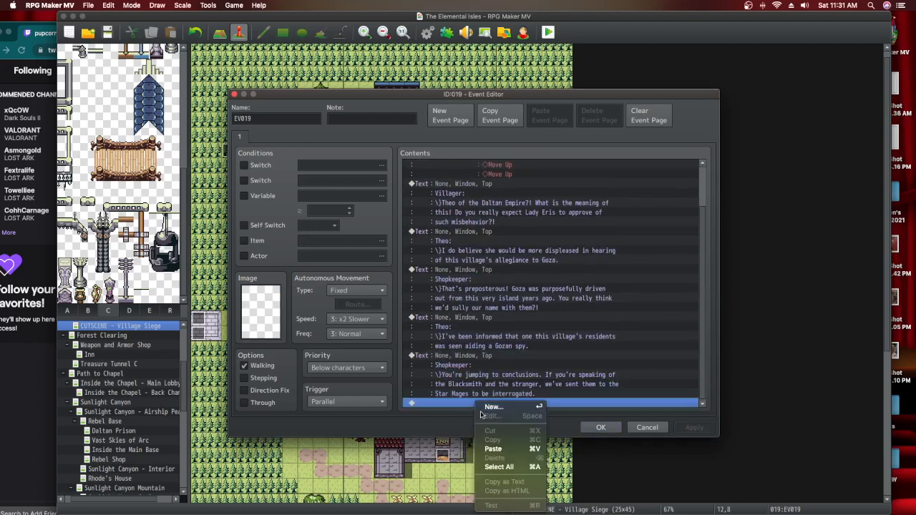
left_click(494, 449)
double_click(511, 366)
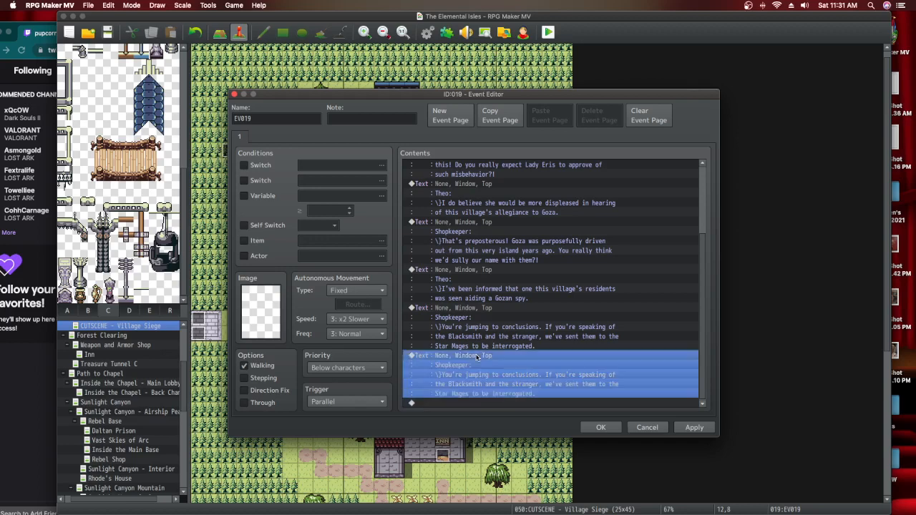
left_click_drag(591, 280, 486, 261)
type("Le")
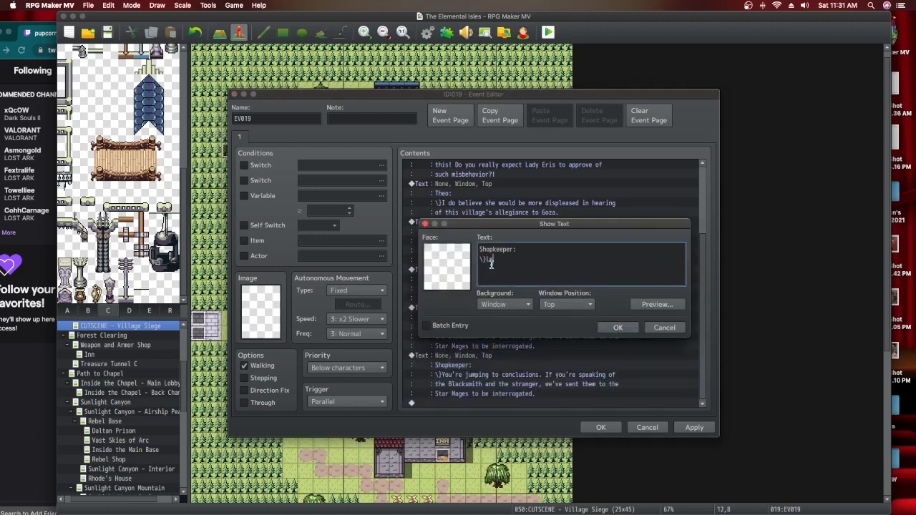
type("ave us be and go inform our Star Ma")
left_click(662, 330)
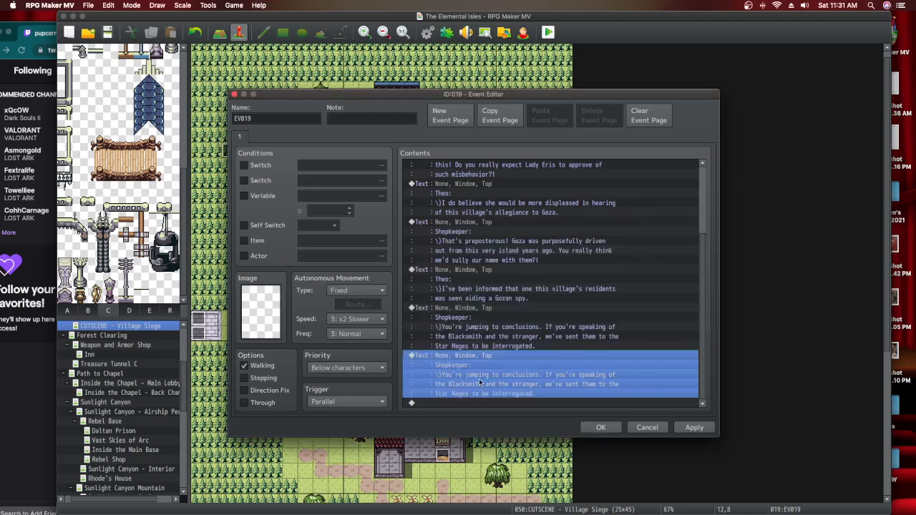
In the pasted Shopkeeper text, replace everything after "If you're" with "that desperate why not visit our Star Mages. Why do you feel"
double_click(479, 378)
left_click_drag(581, 279, 623, 261)
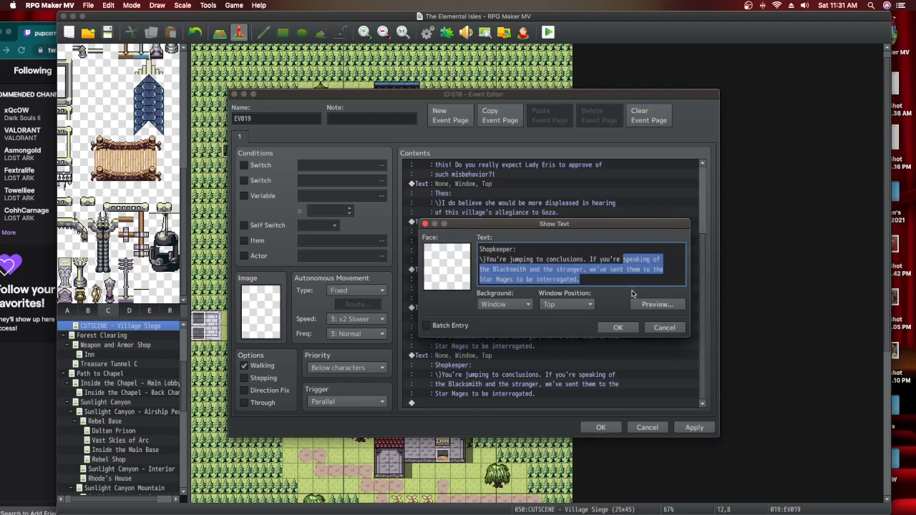
key("BackSpace")
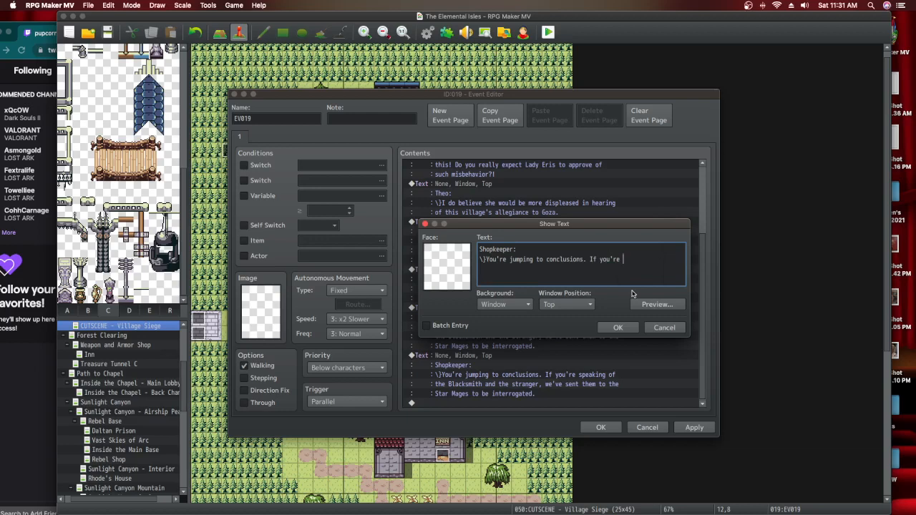
type("that des")
key("BackSpace")
key("BackSpace")
key("BackSpace")
key("BackSpace")
key("BackSpace")
type("desperate why not visit our Star M")
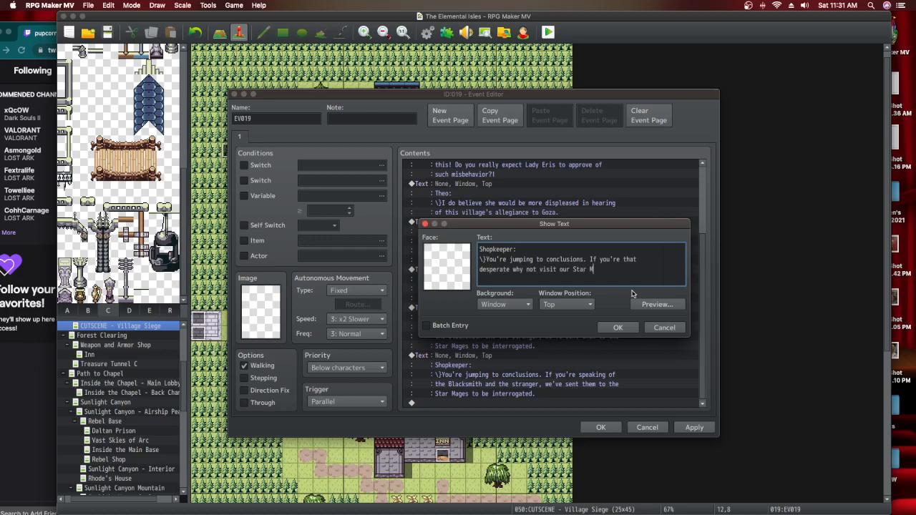
type("ages. Why do you feel")
Complete the Shopkeeper's line with "the need to come directly to us and with such force?!" and apply the event changes
key("Return")
type("the need to come directl")
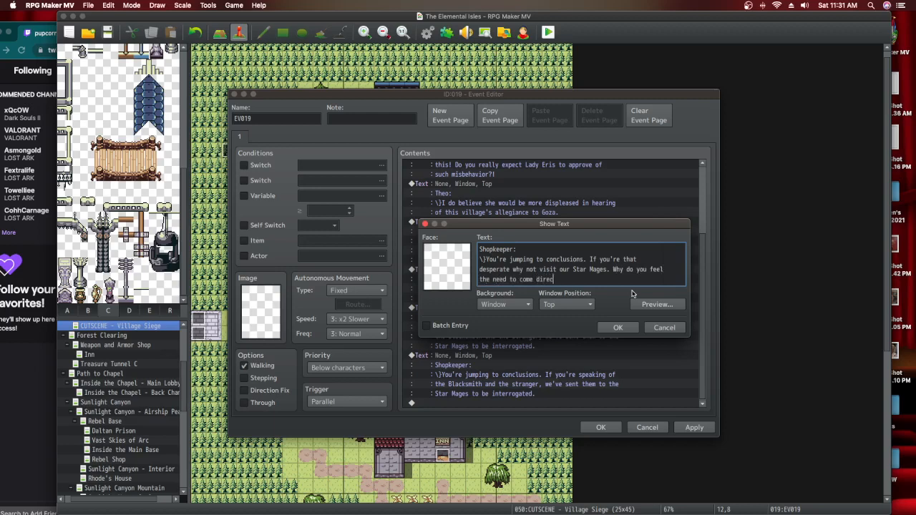
key("BackSpace")
type("tly to us and with such force?!")
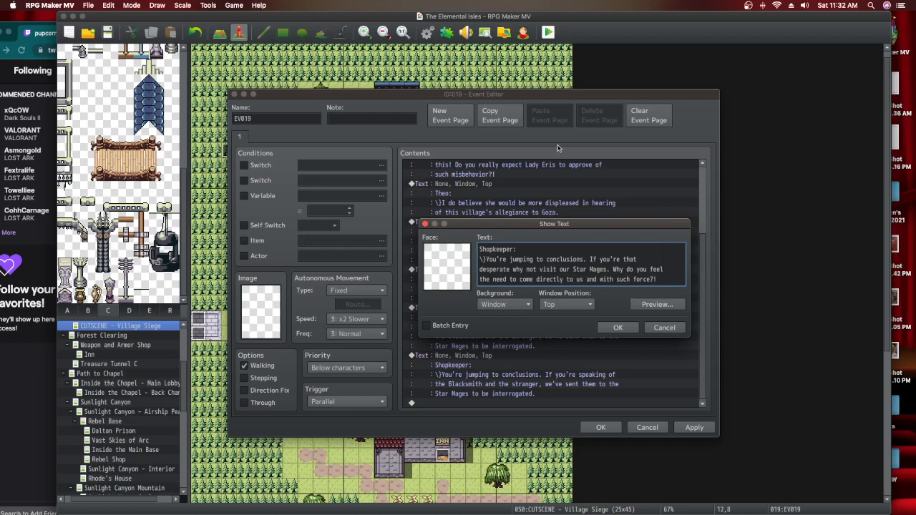
left_click(619, 327)
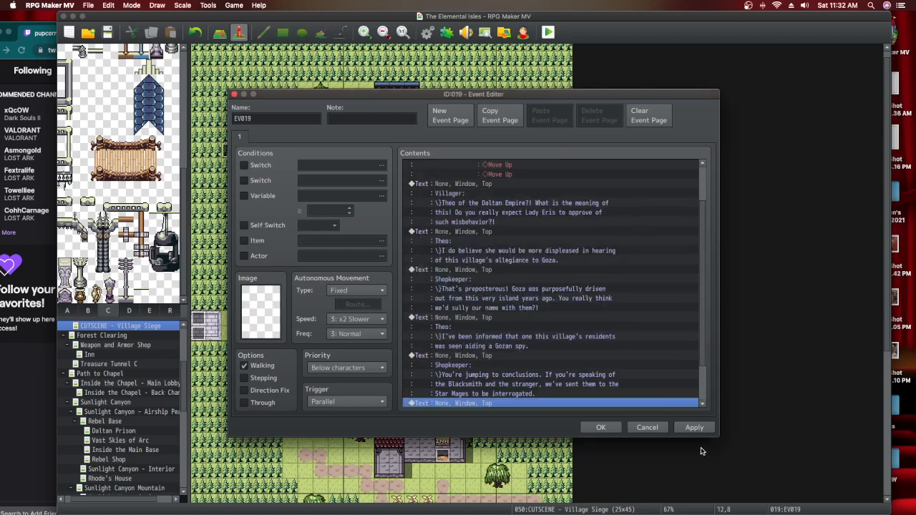
left_click(693, 427)
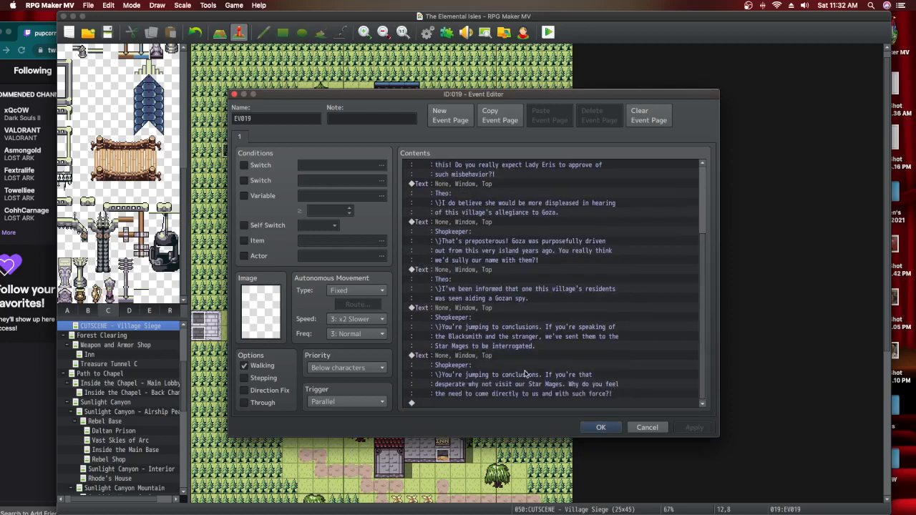
Delete the Shopkeeper's text command about sending the Blacksmith and the stranger to the Star Mages
left_click(500, 360)
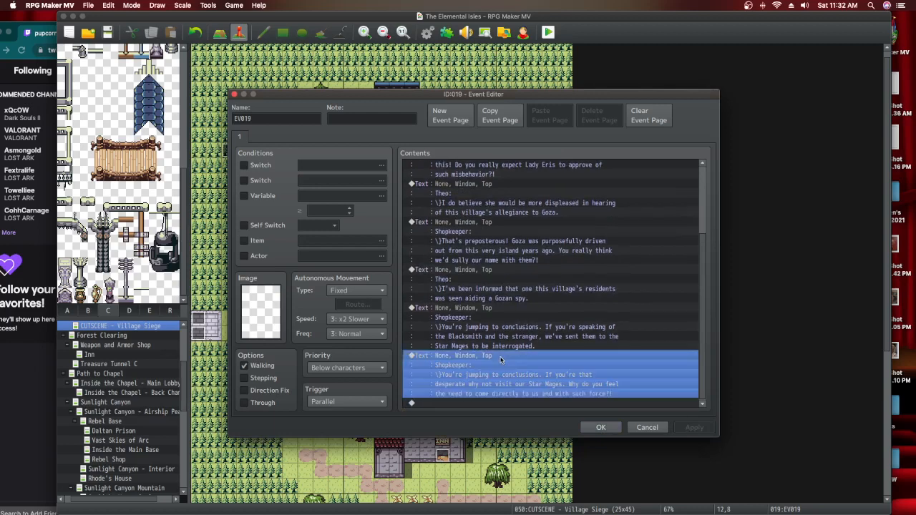
right_click(499, 358)
left_click(480, 323)
left_click(480, 323)
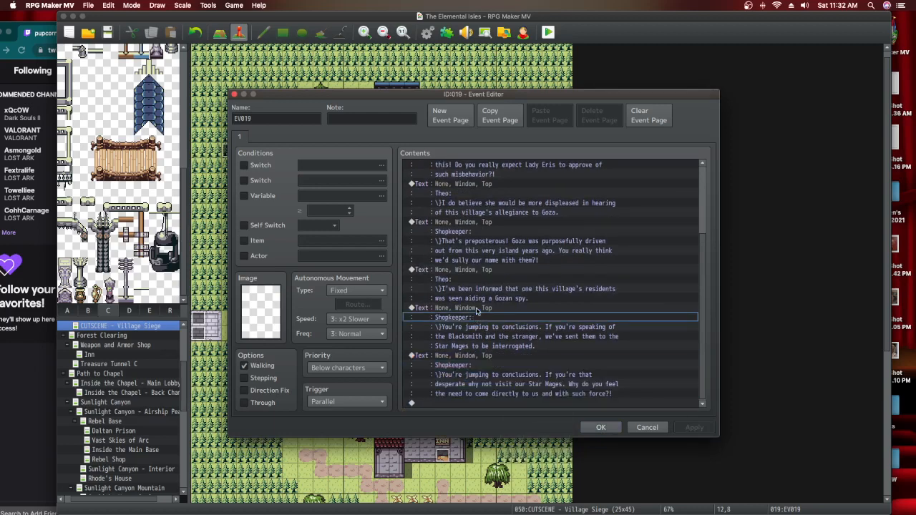
right_click(481, 309)
left_click(497, 364)
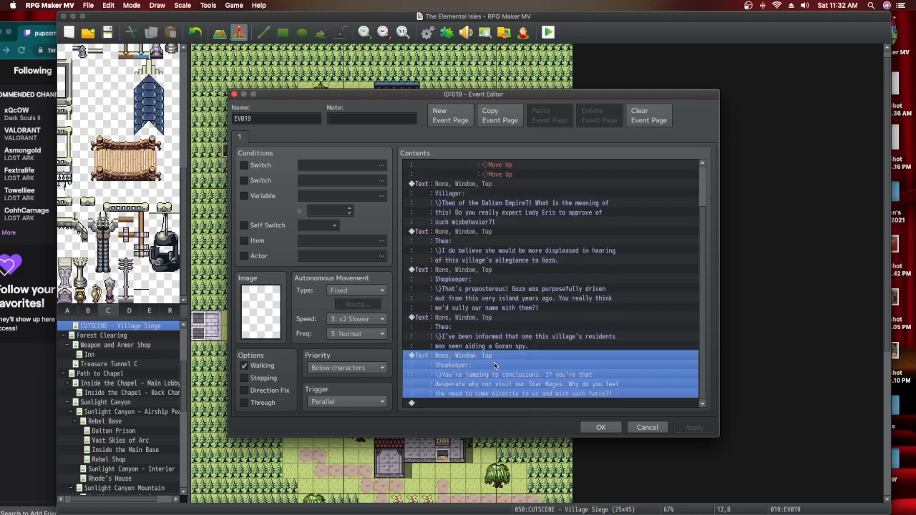
Copy Theo's text command about the Gozan spy and paste it after the Shopkeeper's last line
left_click(484, 317)
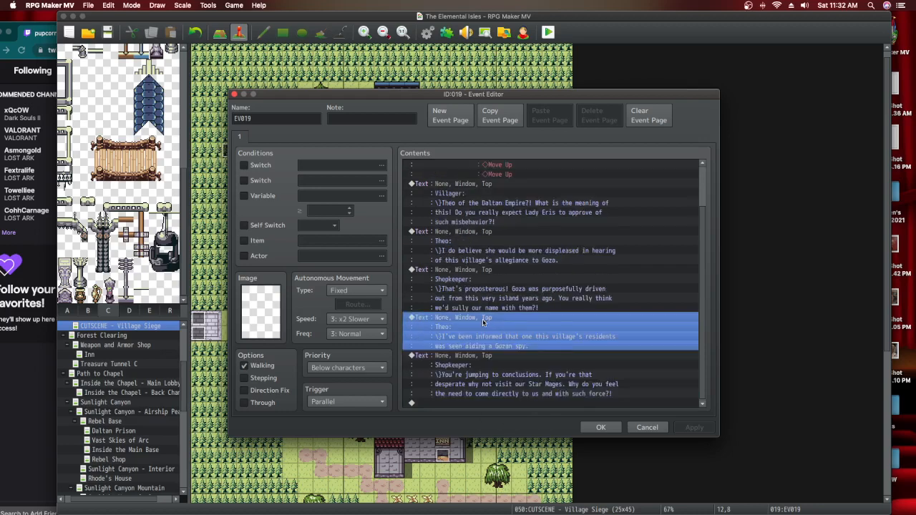
right_click(484, 317)
left_click(506, 406)
left_click(506, 405)
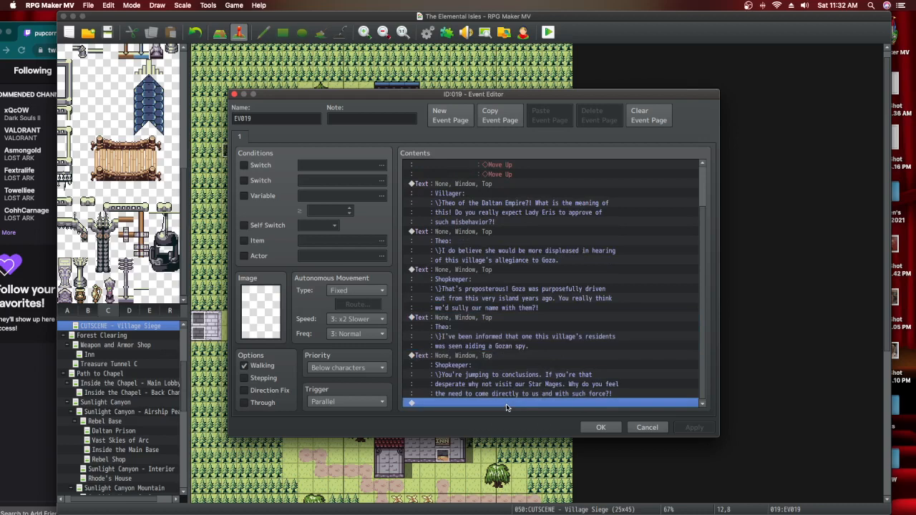
right_click(507, 403)
left_click(529, 449)
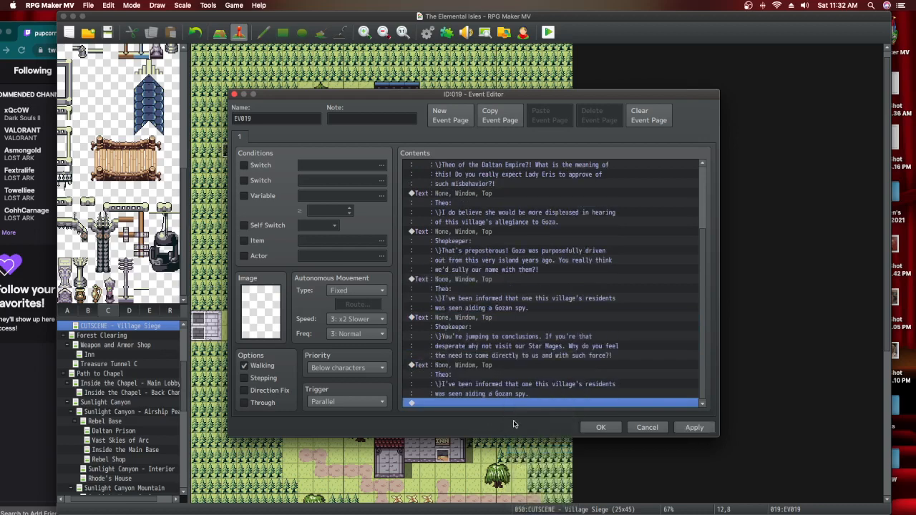
Replace the pasted Theo line with "I had every intention to visit the Star Mages initially, but"
double_click(503, 367)
left_click_drag(583, 276, 487, 262)
type("had every ")
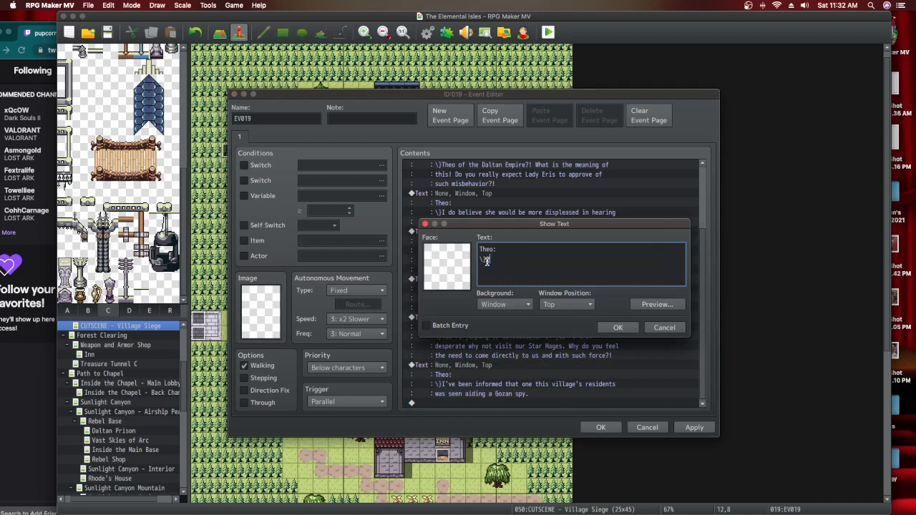
type("intention to visit the Star Mages")
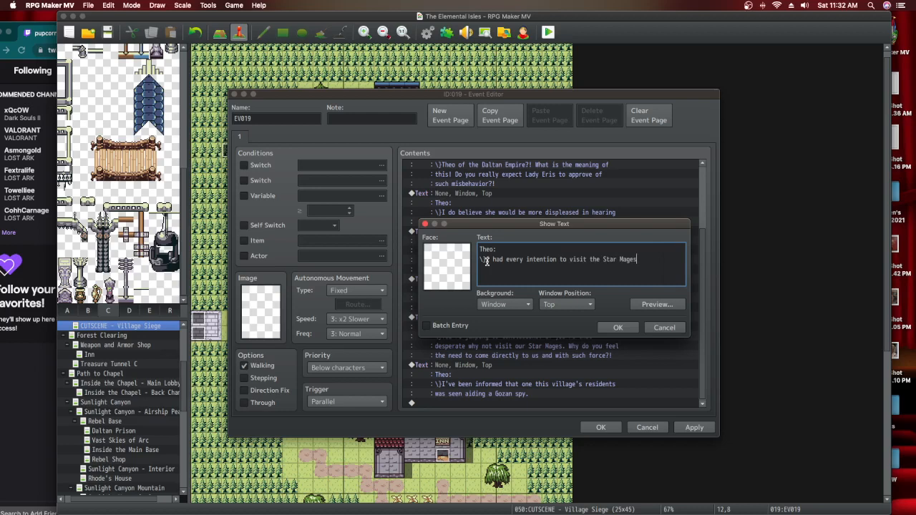
type(" initiall")
key("BackSpace")
key("BackSpace")
key("BackSpace")
key("BackSpace")
key("BackSpace")
key("BackSpace")
key("BackSpace")
key("BackSpace")
key("Return")
type("initially, bu")
Complete Theo's line with "I regret to inform you that they have been slain by the Gozan traitors." and accept the text
type("regret to inform you that they have")
key("Return")
type("been slain by the Goz")
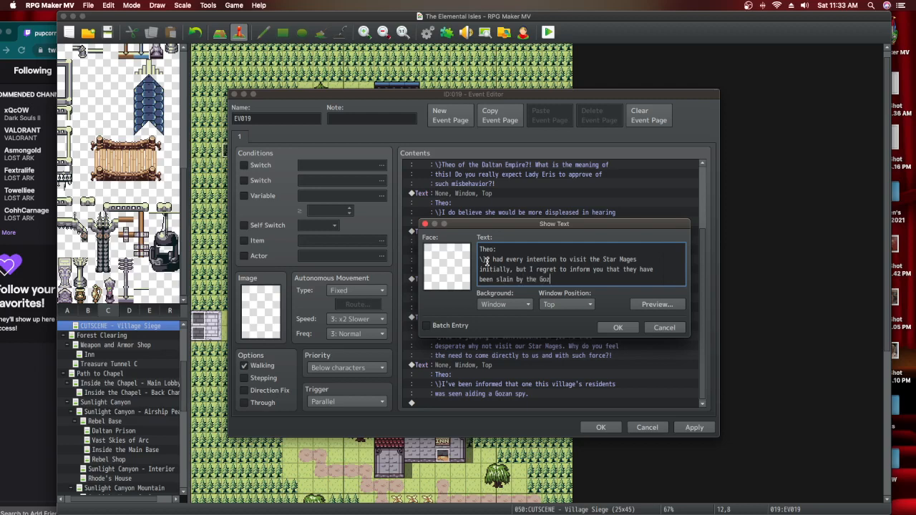
type("an traitors.")
left_click(618, 327)
Review the dialogue sequence in the event contents from the Dark Soldier's line through Theo's last line
scroll(612, 326, "down", 3)
scroll(611, 326, "up", 4)
scroll(610, 325, "up", 2)
left_click_drag(419, 94, 364, 92)
scroll(563, 292, "up", 1)
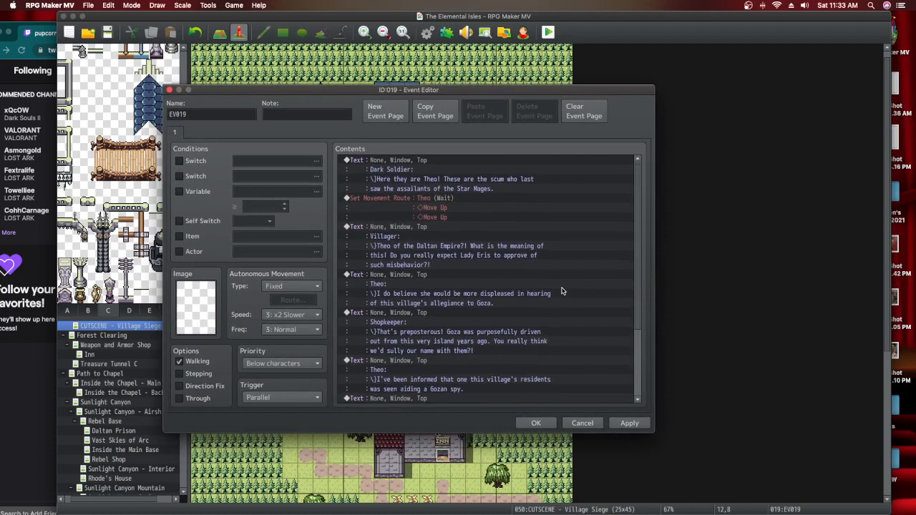
scroll(563, 291, "down", 1)
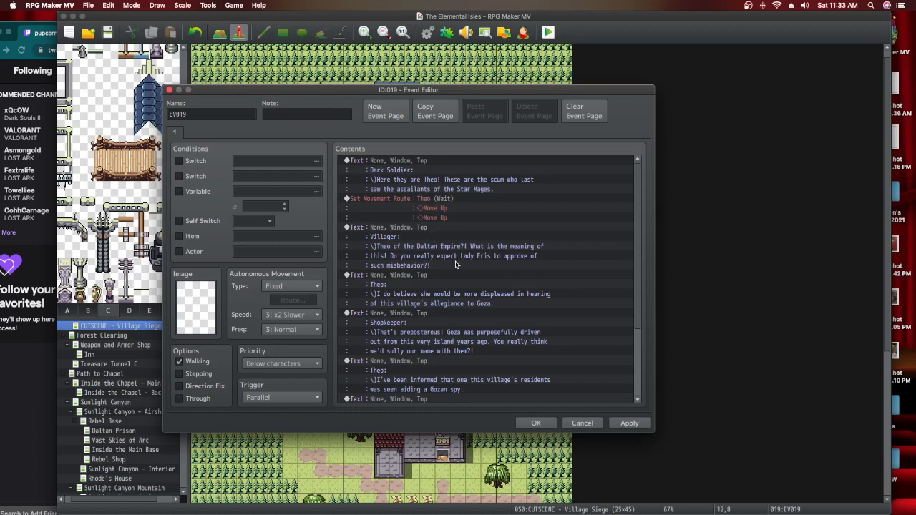
scroll(456, 264, "down", 1)
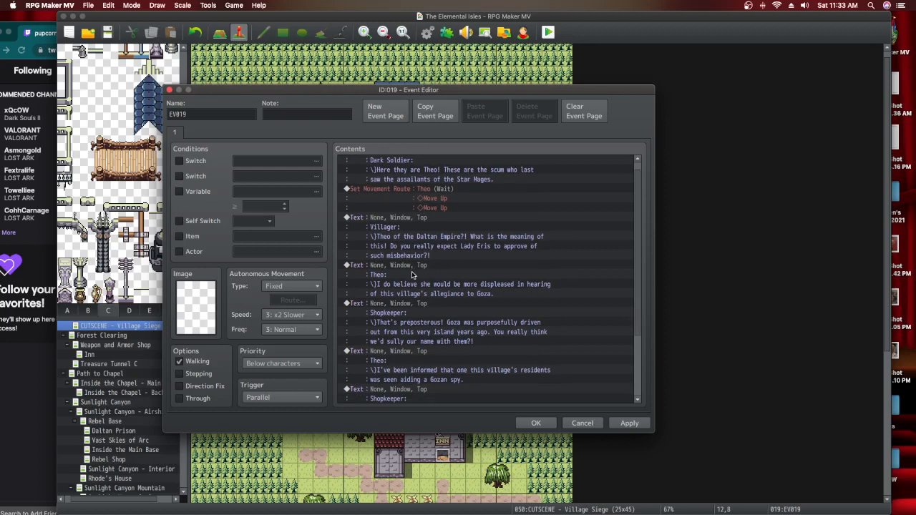
scroll(413, 275, "down", 3)
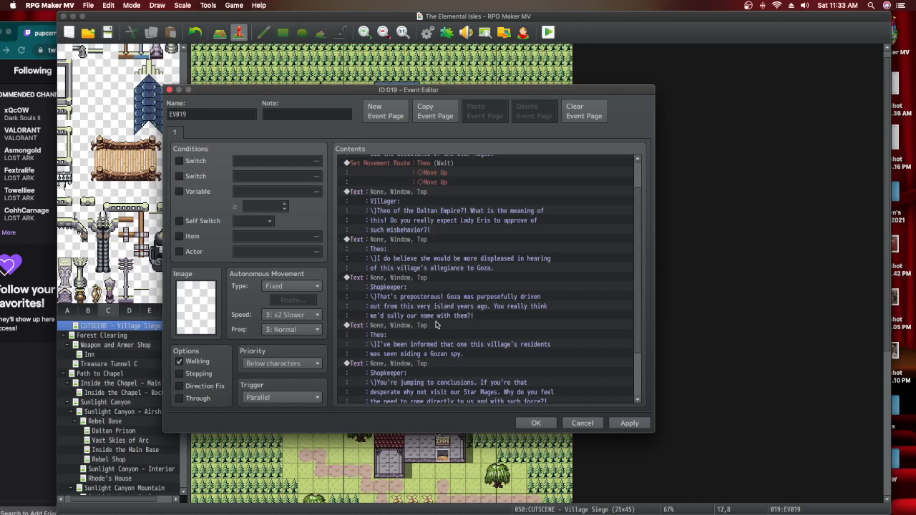
scroll(445, 323, "down", 2)
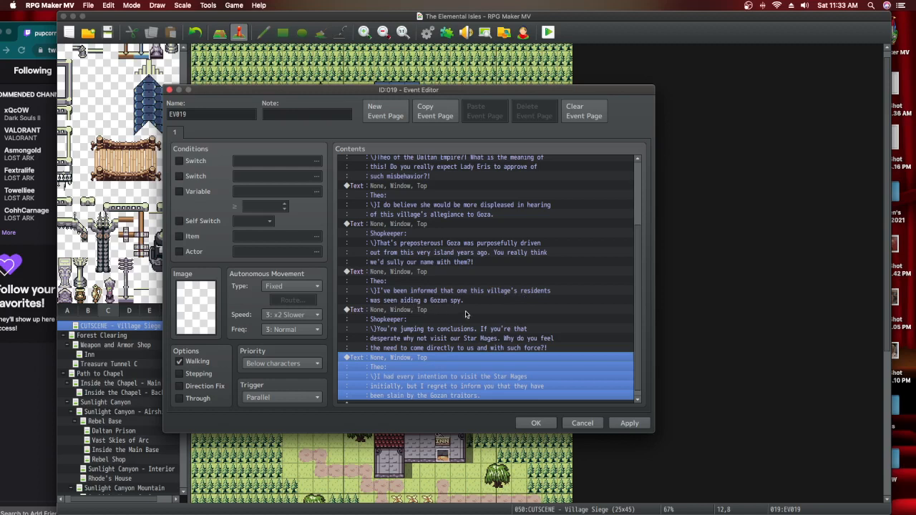
scroll(467, 322, "down", 1)
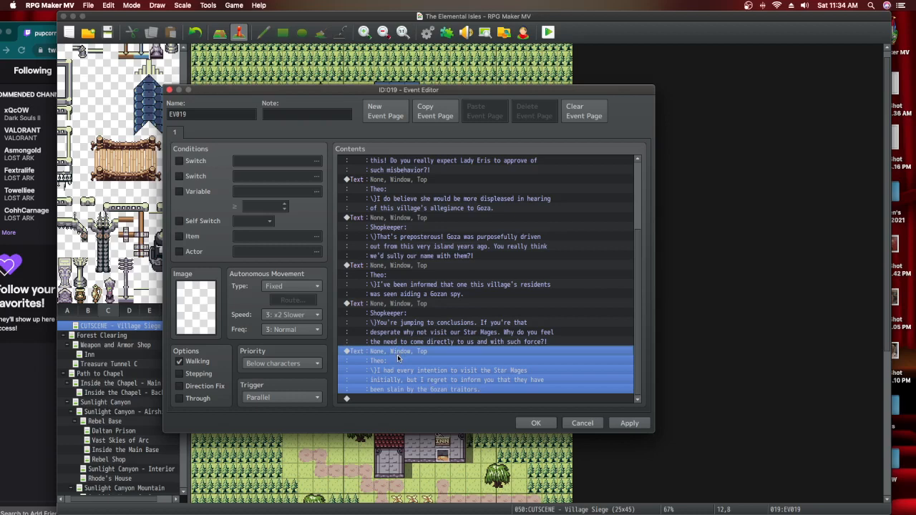
scroll(399, 358, "up", 5)
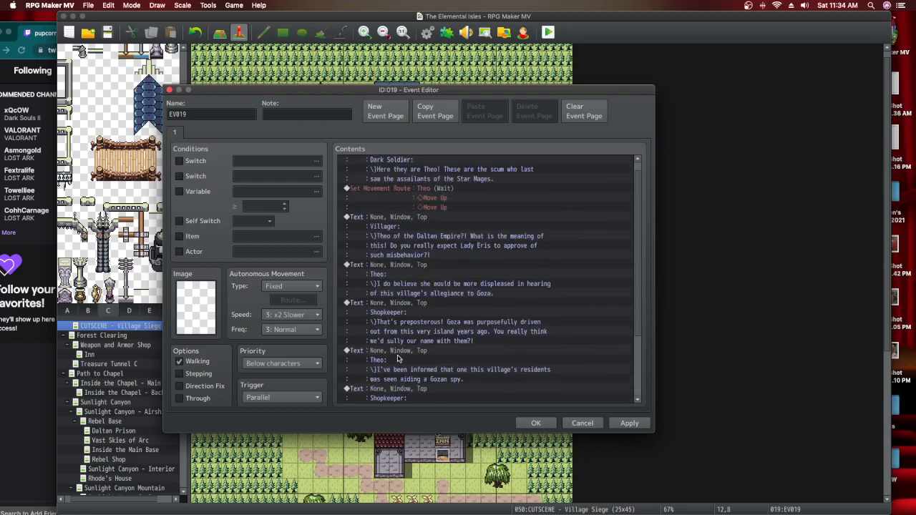
scroll(399, 358, "down", 5)
scroll(401, 367, "up", 4)
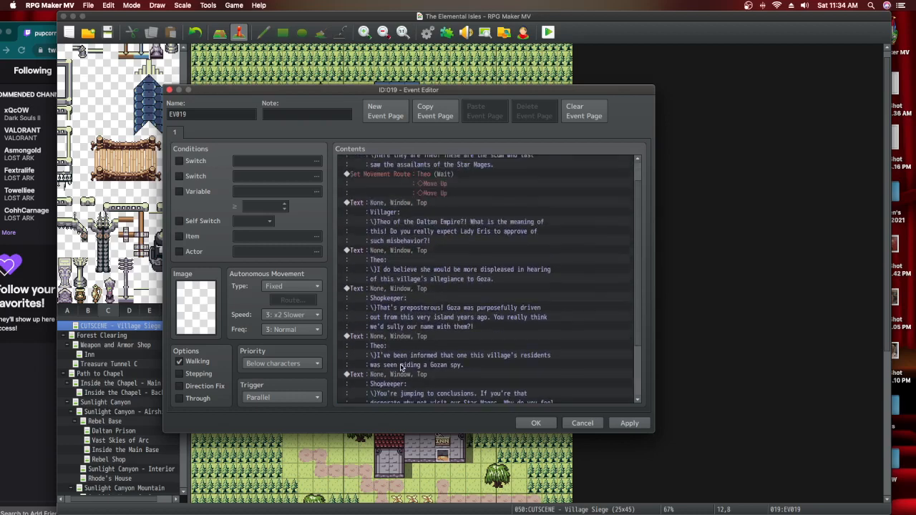
scroll(401, 367, "up", 2)
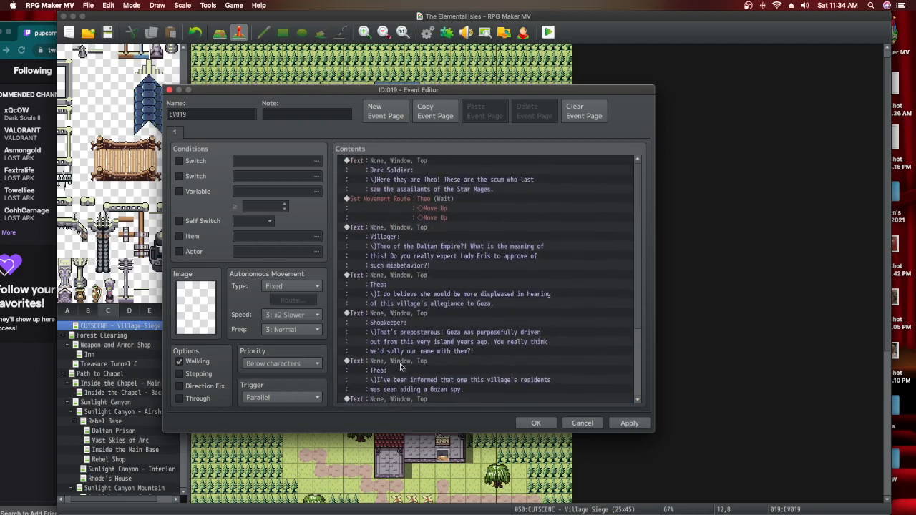
scroll(401, 366, "down", 5)
scroll(400, 362, "up", 5)
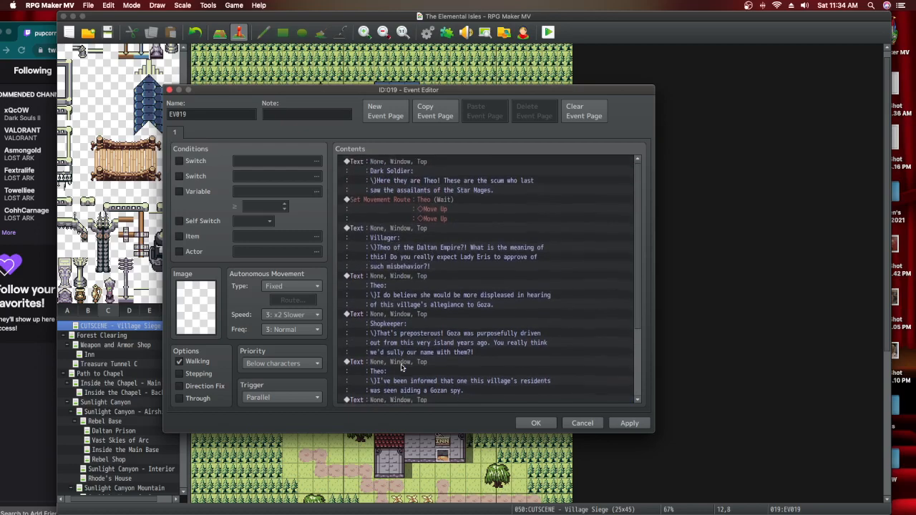
Move the Event Editor off the village map, bring up the Twitch stream page in Chrome, and return to RPG Maker MV
left_click_drag(318, 94, 544, 104)
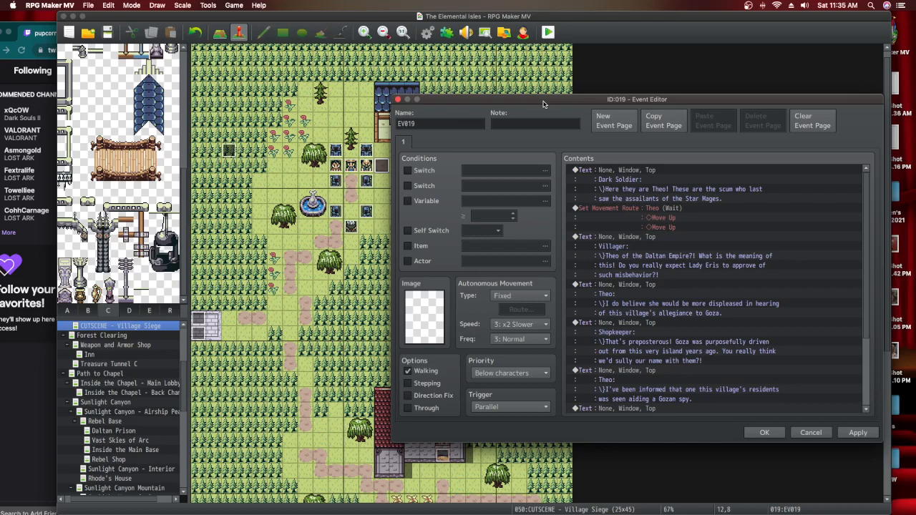
left_click(11, 465)
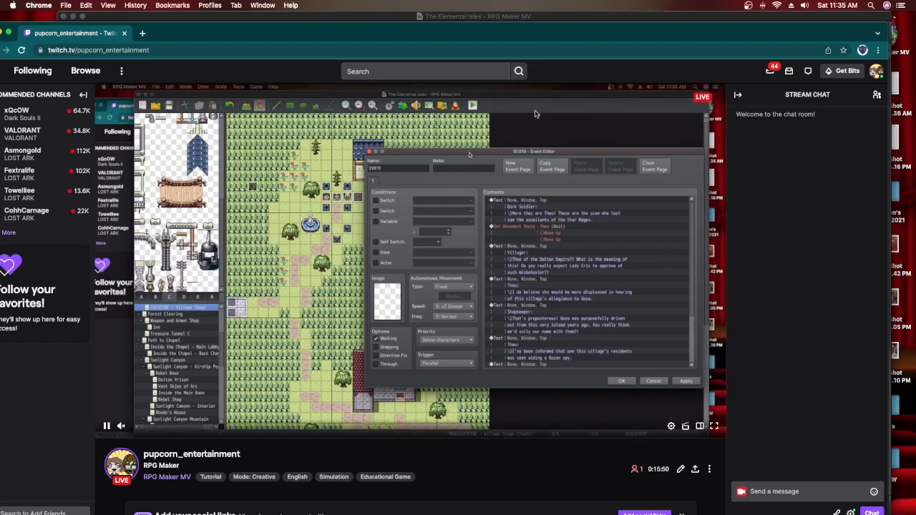
mouse_move(499, 31)
left_mouse_down()
mouse_move(507, 44)
mouse_move(515, 20)
mouse_move(499, 21)
left_mouse_up()
left_click_drag(536, 100, 501, 76)
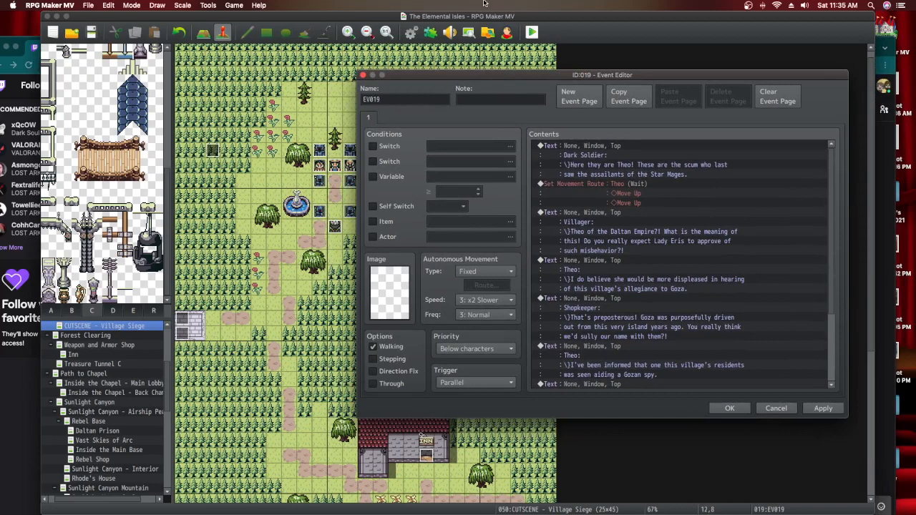
left_click_drag(509, 79, 513, 63)
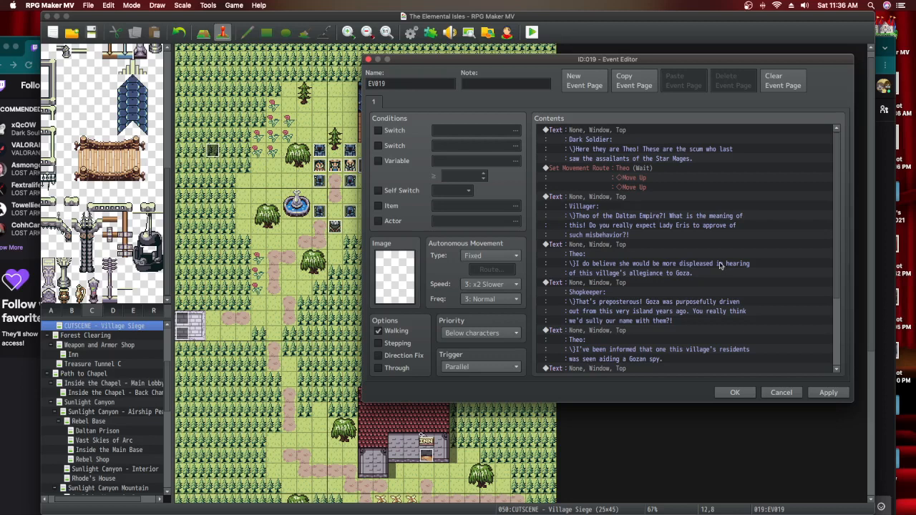
scroll(725, 308, "down", 3)
scroll(723, 316, "up", 1)
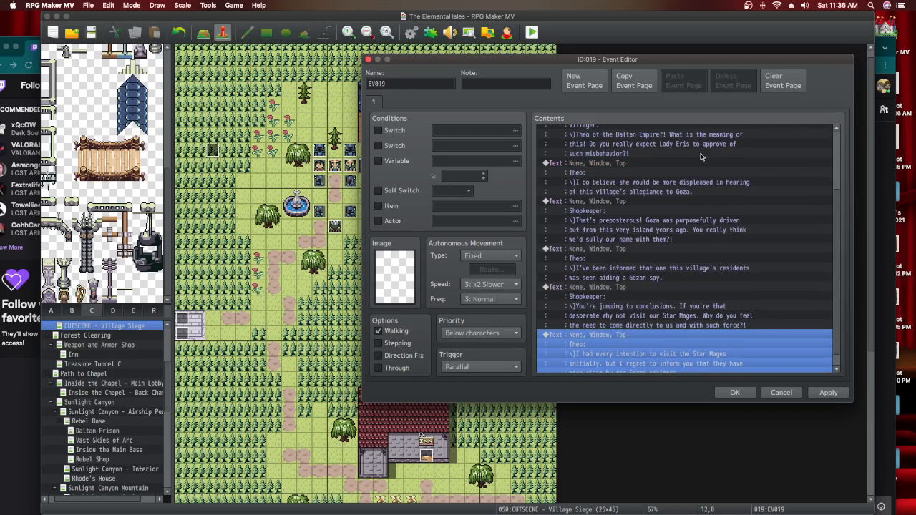
scroll(642, 304, "down", 2)
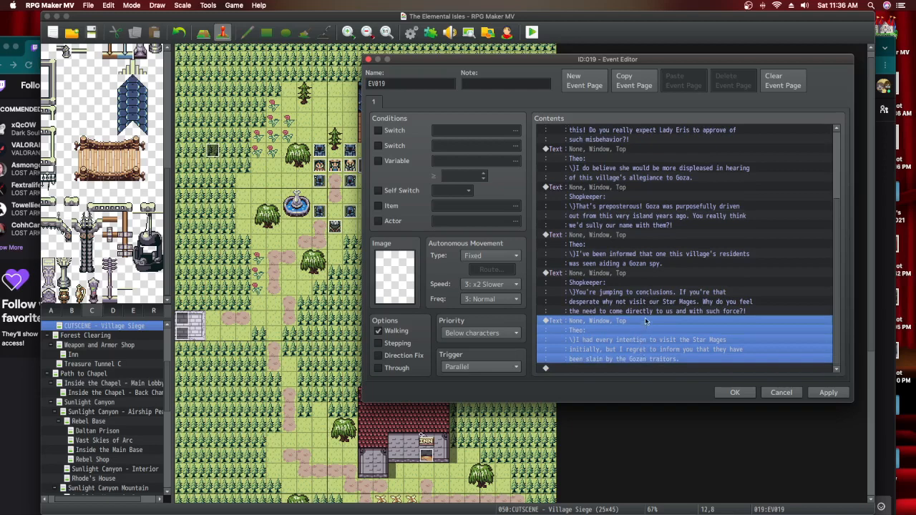
left_click(639, 279)
key("Delete")
key("ctrl+z")
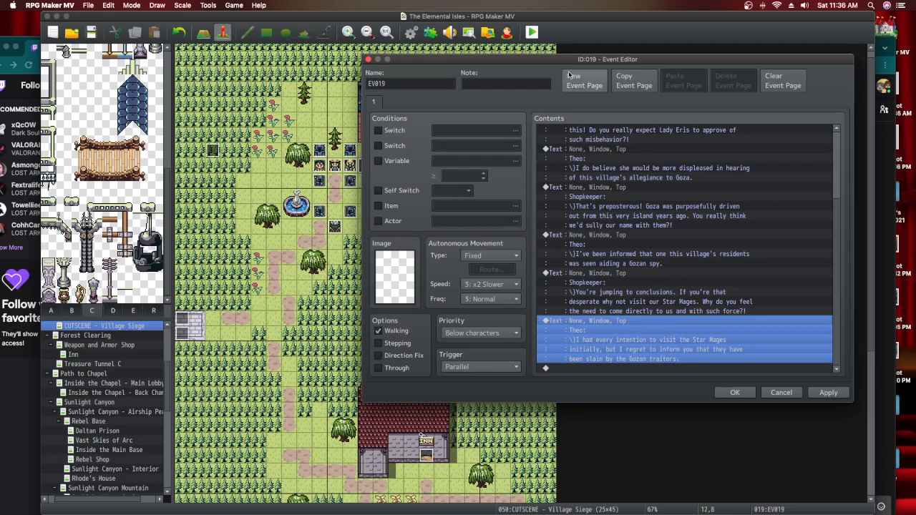
Reread the event's dialogue from the Dark Soldier's line through Theo's line about the slain Star Mages
mouse_move(564, 62)
left_mouse_down()
mouse_move(544, 63)
mouse_move(566, 54)
left_mouse_up()
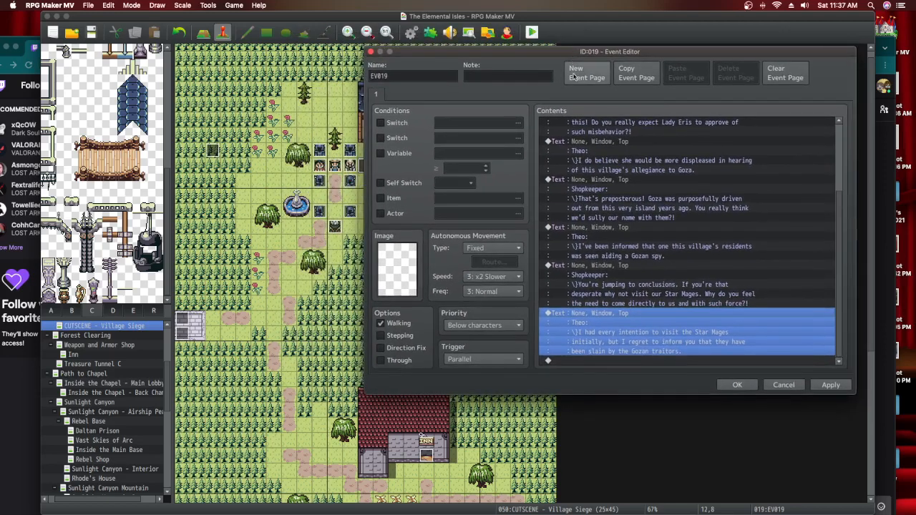
scroll(610, 265, "up", 5)
scroll(610, 265, "down", 1)
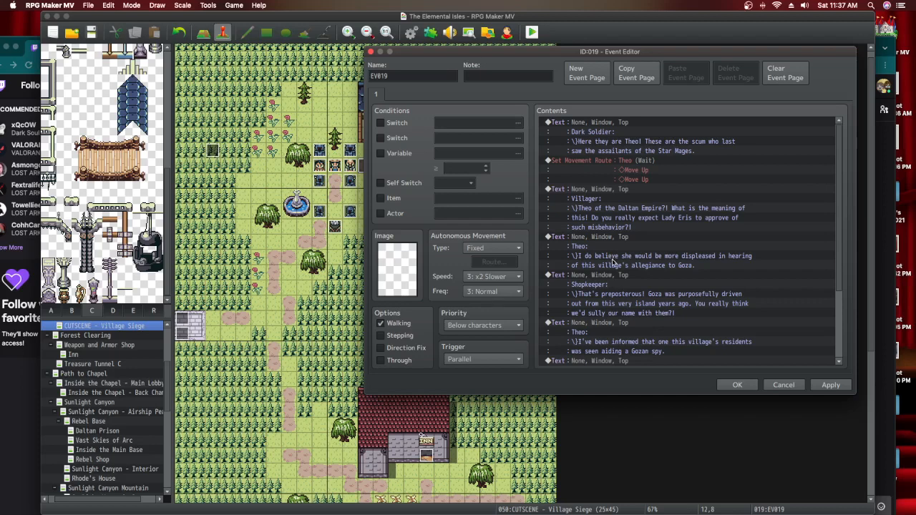
scroll(612, 269, "down", 5)
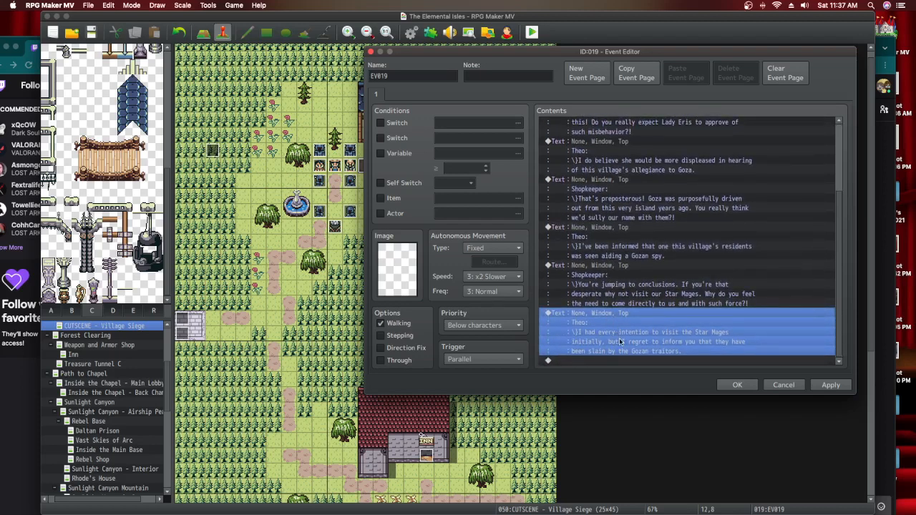
left_click(619, 361)
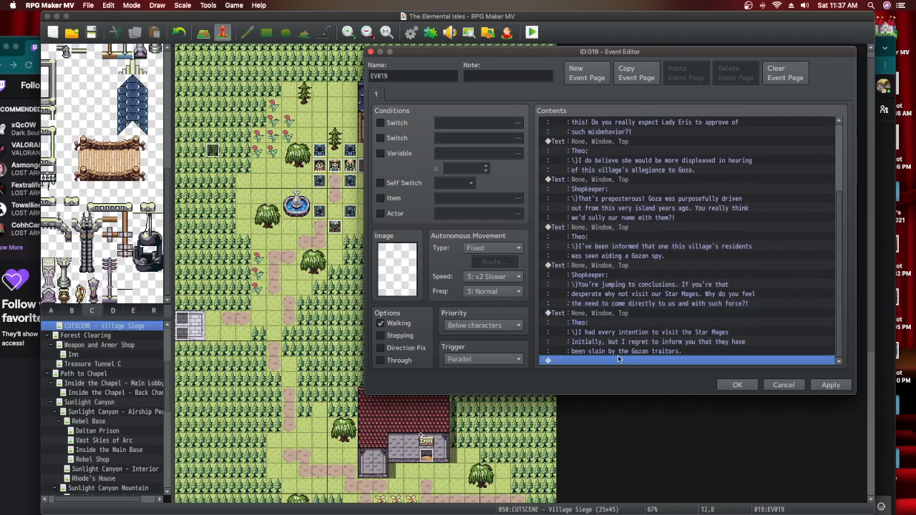
scroll(619, 361, "up", 5)
scroll(619, 354, "down", 5)
Copy the Shopkeeper's "That's preposterous!" text command and paste it after Theo's last line
left_click(612, 316)
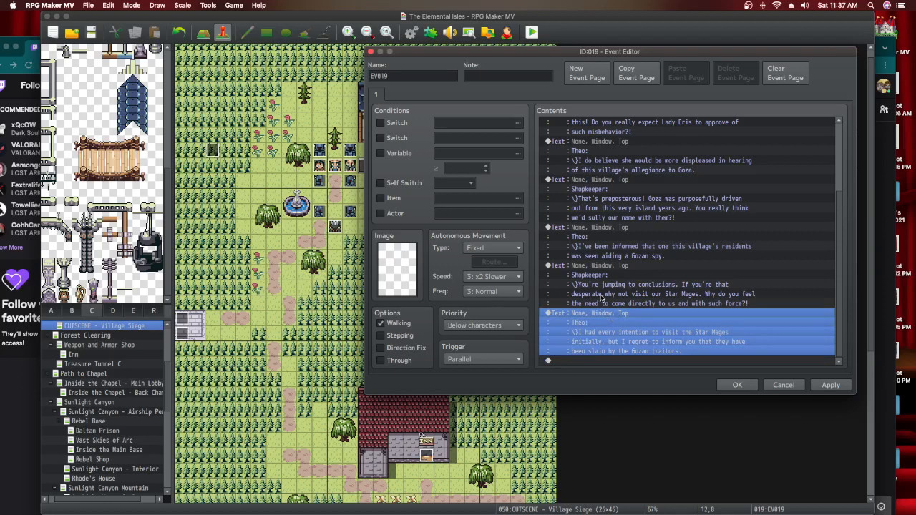
left_click(601, 269)
left_click(596, 183)
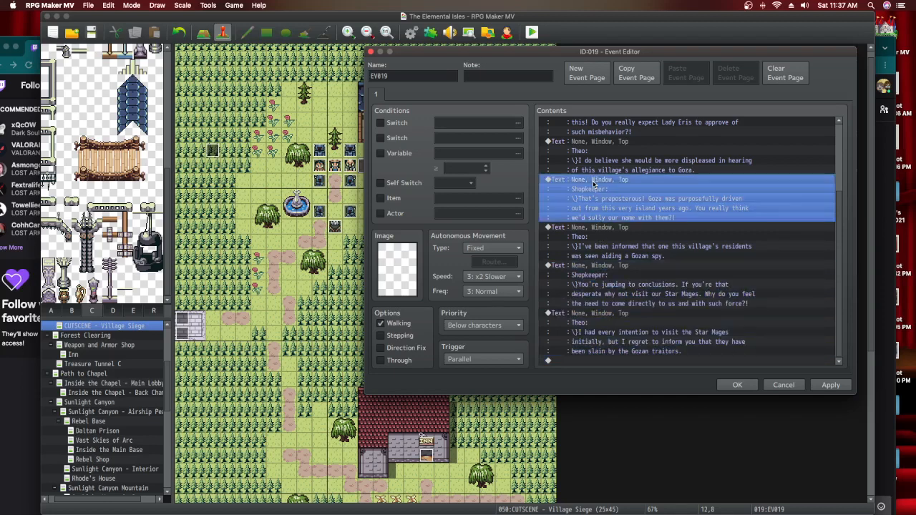
right_click(599, 183)
left_click(607, 219)
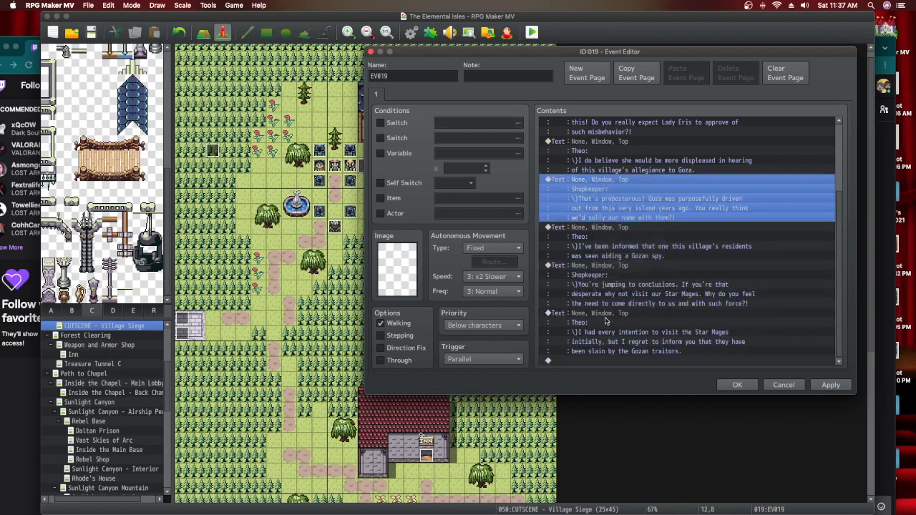
left_click(614, 361)
right_click(614, 362)
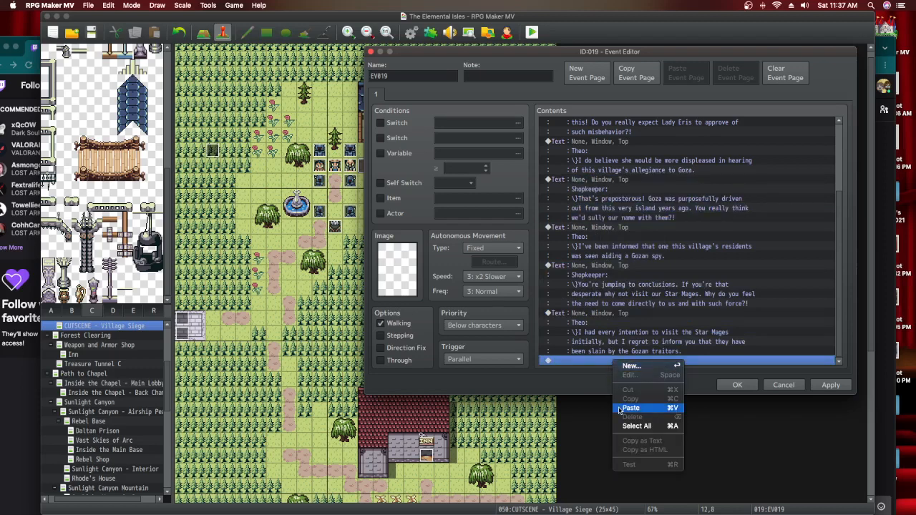
left_click(620, 409)
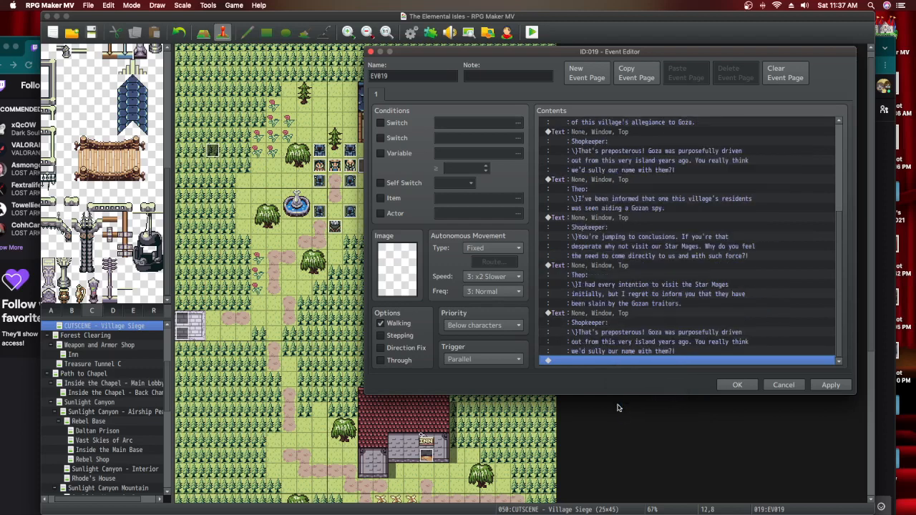
Replace the pasted Shopkeeper line with "What?! No..this can't be..." and apply the event changes
left_click(612, 315)
double_click(613, 316)
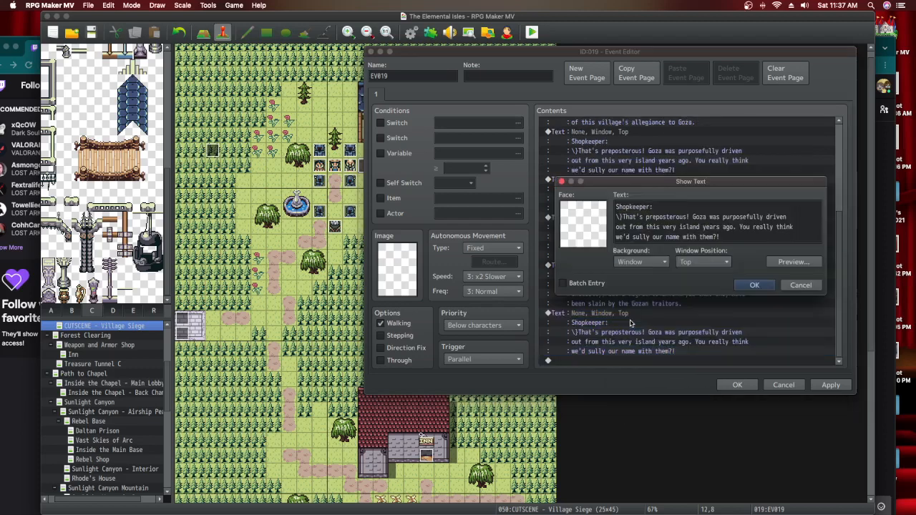
left_click_drag(729, 235, 622, 219)
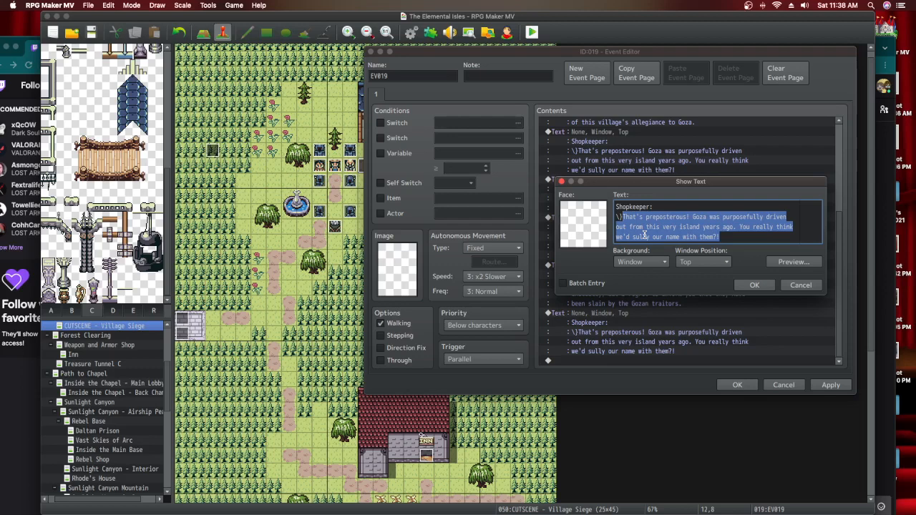
type("Wha")
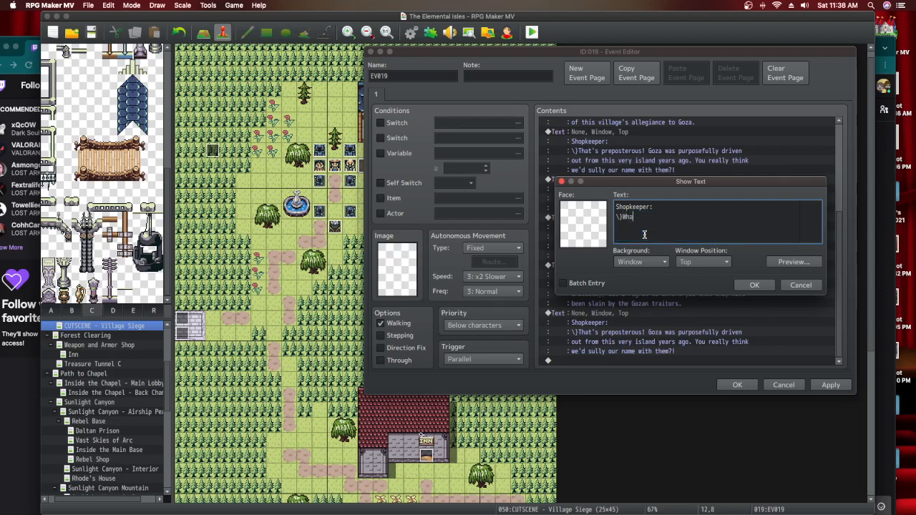
type("t?! No..this can't be...")
left_click(754, 284)
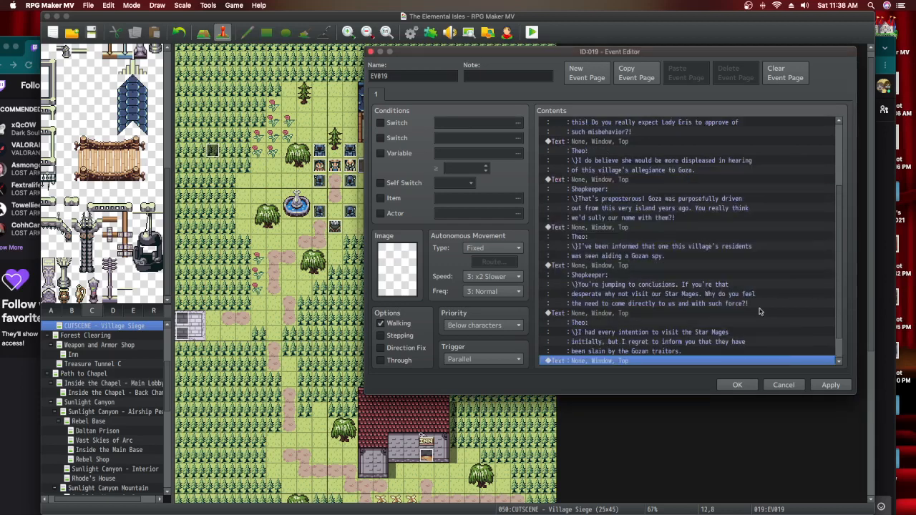
left_click(831, 385)
Copy Theo's text command about the Star Mages and paste it after the Shopkeeper's "What?!" line
scroll(753, 333, "down", 1)
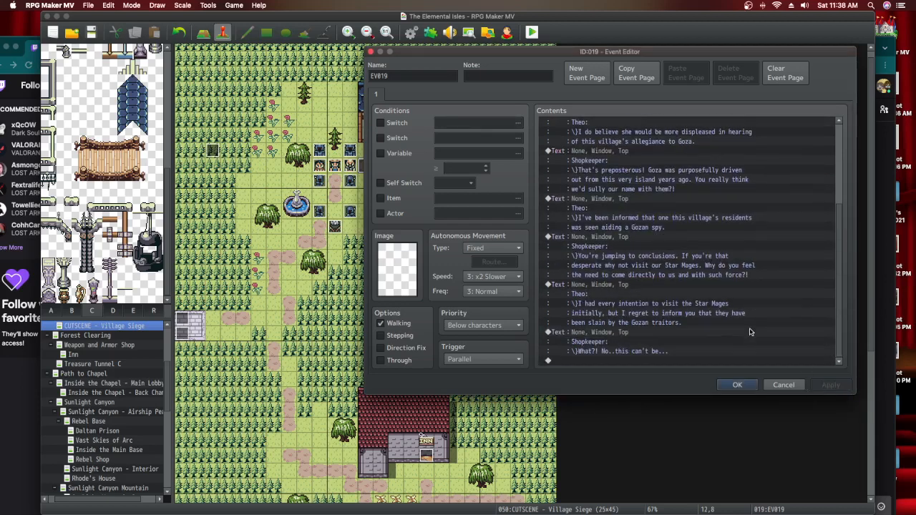
left_click(600, 286)
right_click(600, 286)
left_click(617, 362)
right_click(617, 362)
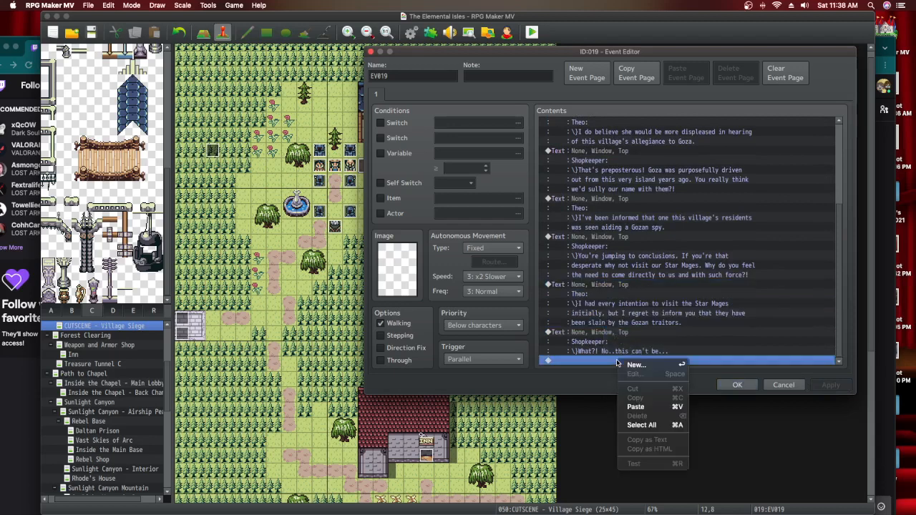
left_click(637, 408)
Replace the pasted Theo line with "And now I ask for one simple request. A request that may even spare your lives."
left_click(613, 313)
double_click(620, 329)
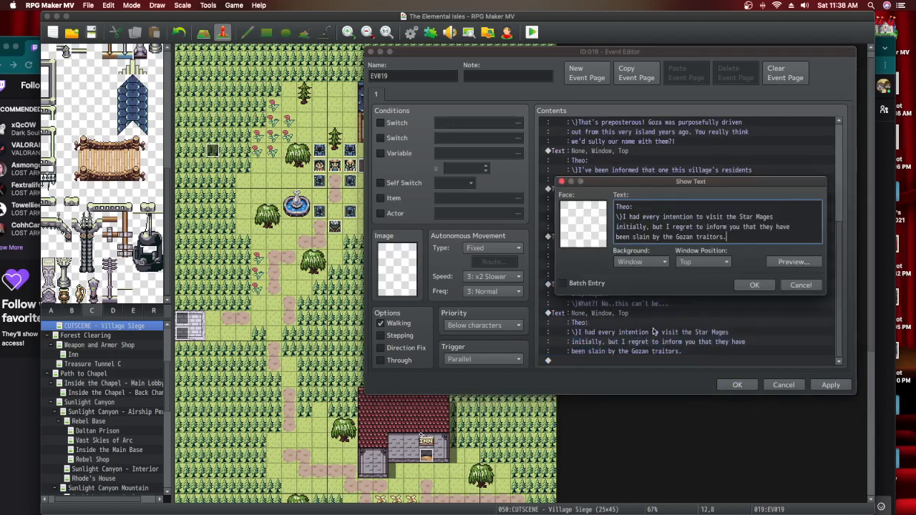
left_click_drag(732, 240, 623, 217)
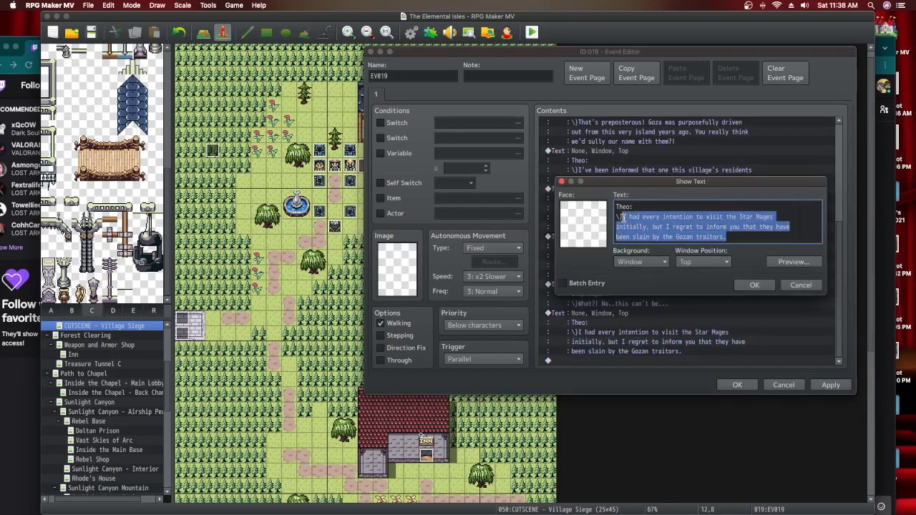
type("And no")
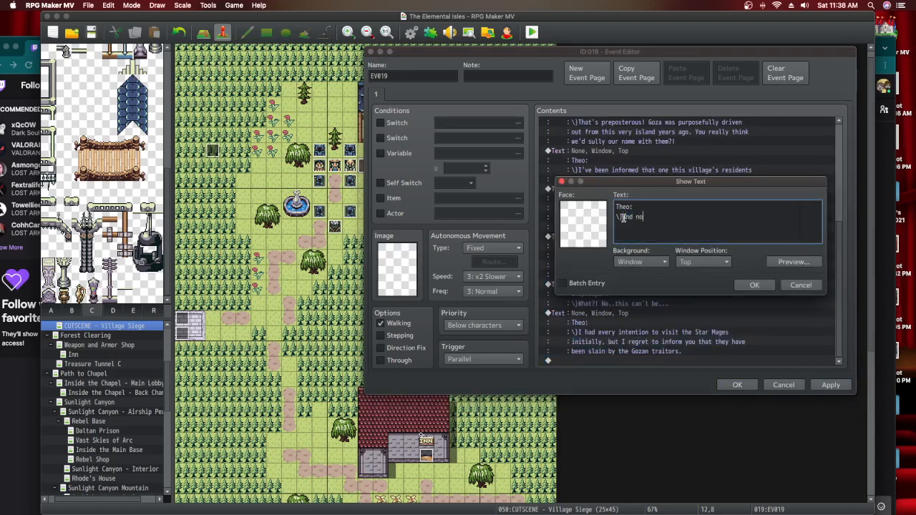
type("w I ask for one simple request. A req")
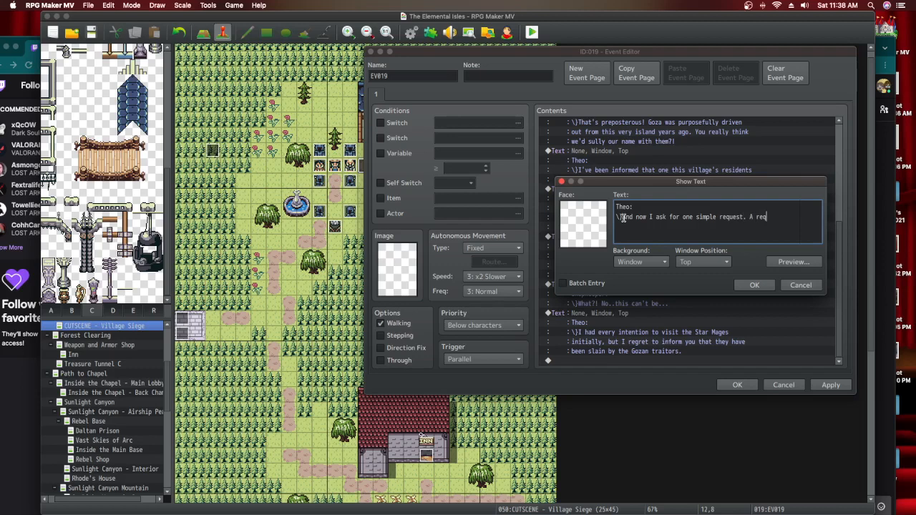
type("uest that may even spare your lives.")
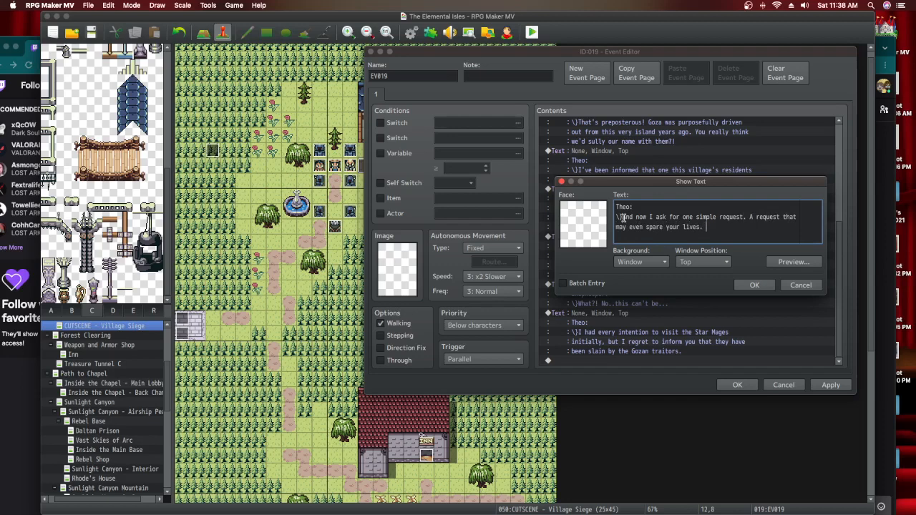
Complete Theo's line with "Who is this ally of our Gozan spy?", accept the text and apply the event changes
type(" Who is this ally of our")
key("Return")
type("Gozan spy?")
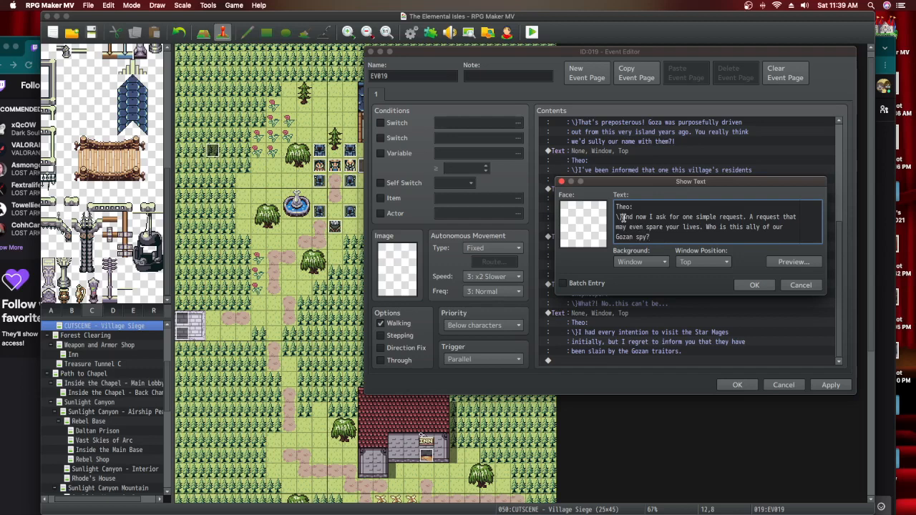
left_click_drag(667, 182, 553, 191)
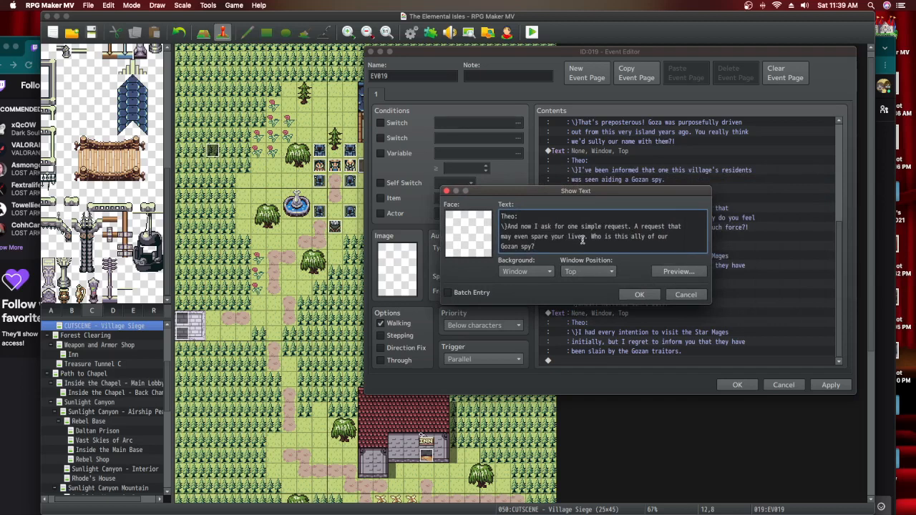
left_click(637, 294)
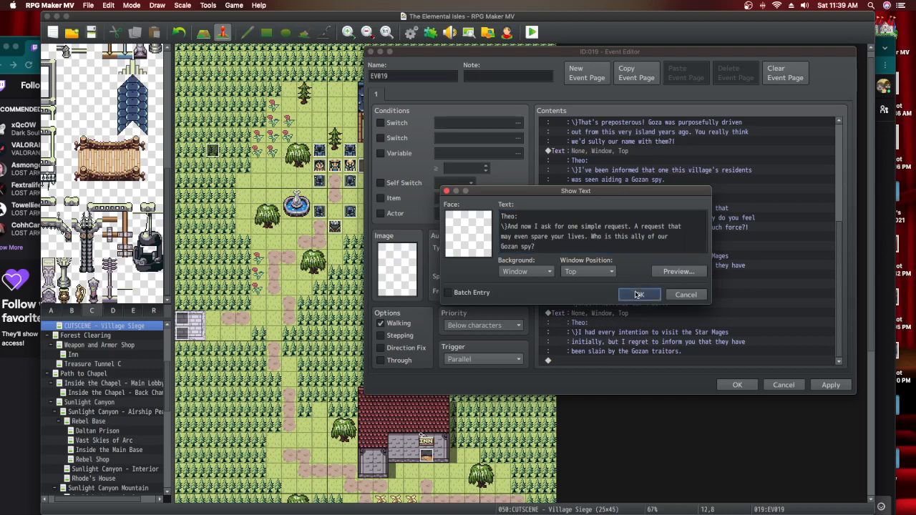
left_click(813, 382)
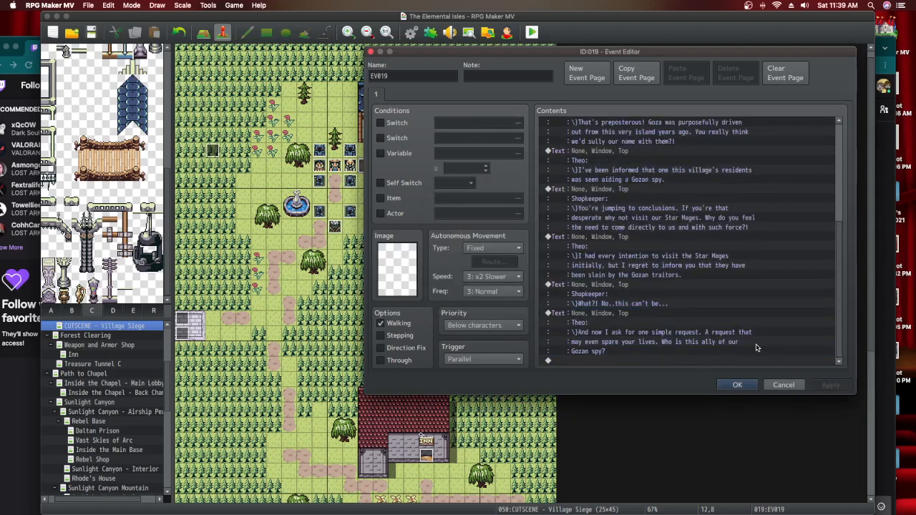
scroll(612, 285, "up", 6)
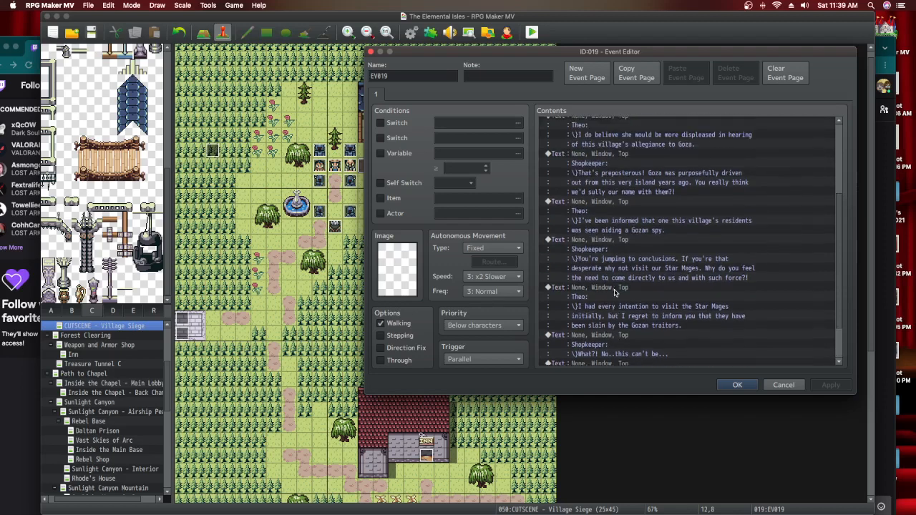
Copy the Villager's text command about Lady Eris, paste it after Theo's question about the Gozan spy, and open the copy for editing
left_click(602, 189)
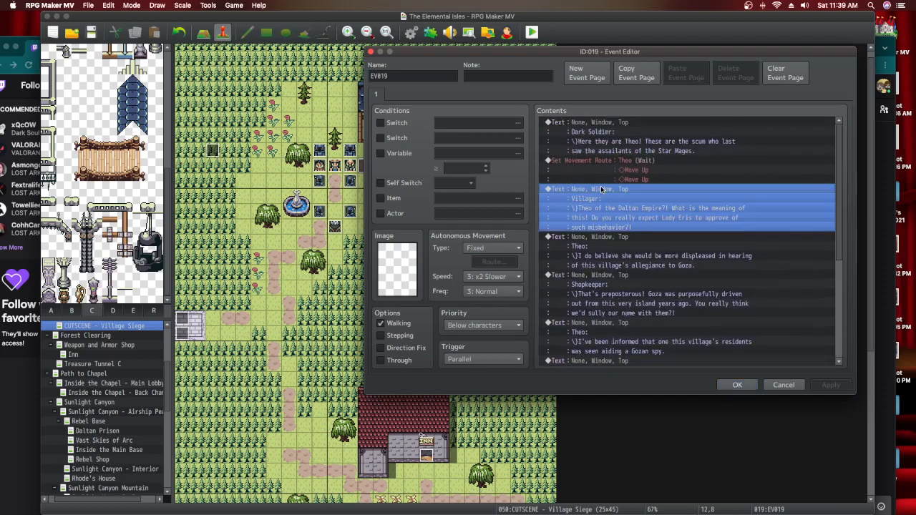
right_click(603, 189)
scroll(623, 243, "down", 8)
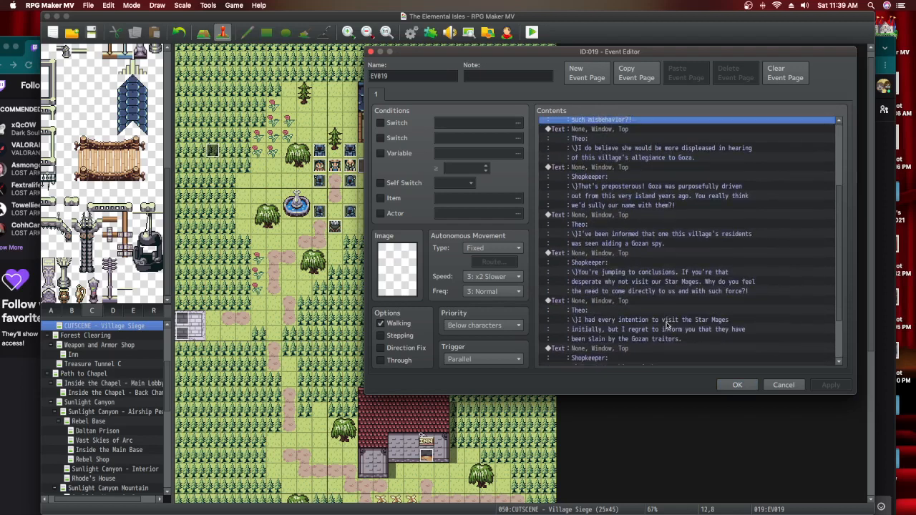
left_click(617, 362)
right_click(617, 364)
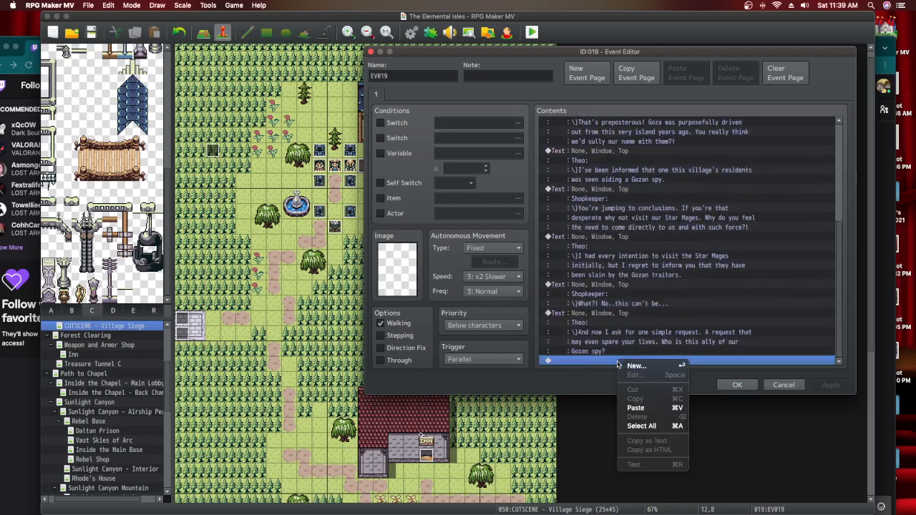
left_click(636, 408)
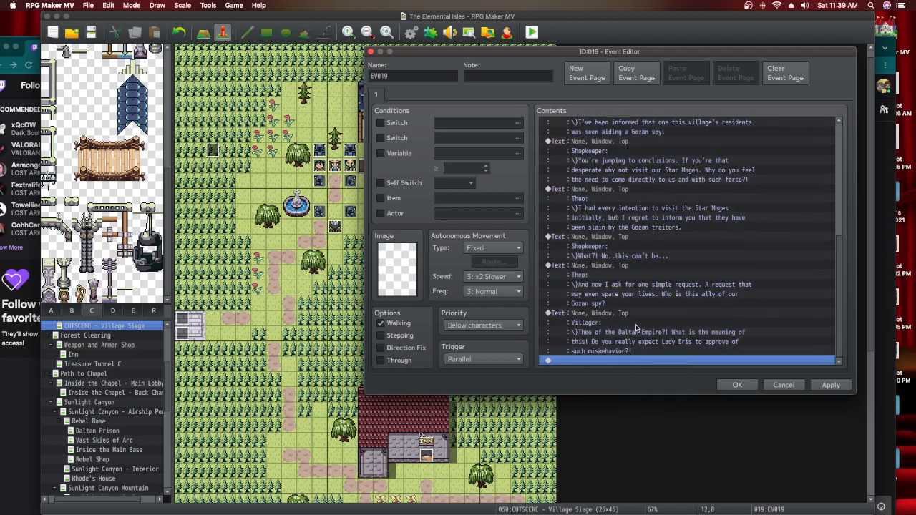
left_click(624, 314)
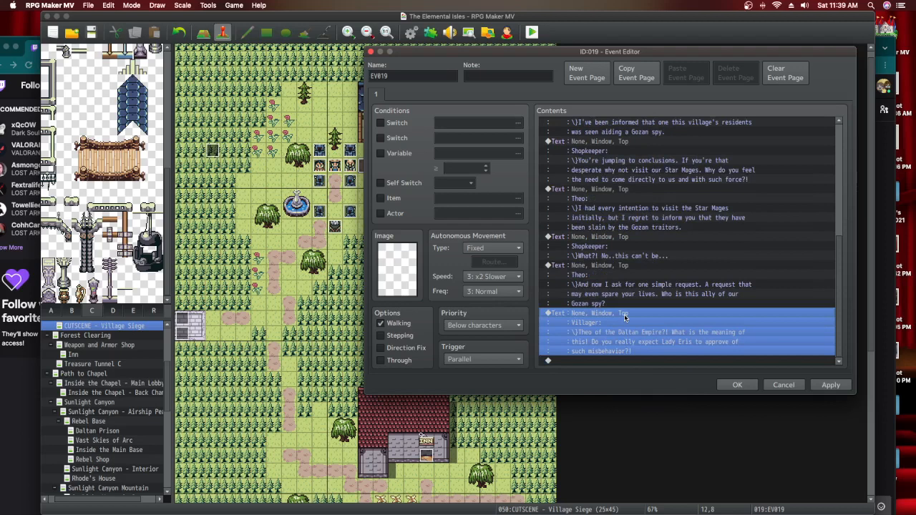
double_click(624, 314)
Draft the pasted Villager line as "Do you really expect us to know? It's hard to keep track of our civilians"
left_click_drag(690, 237, 622, 218)
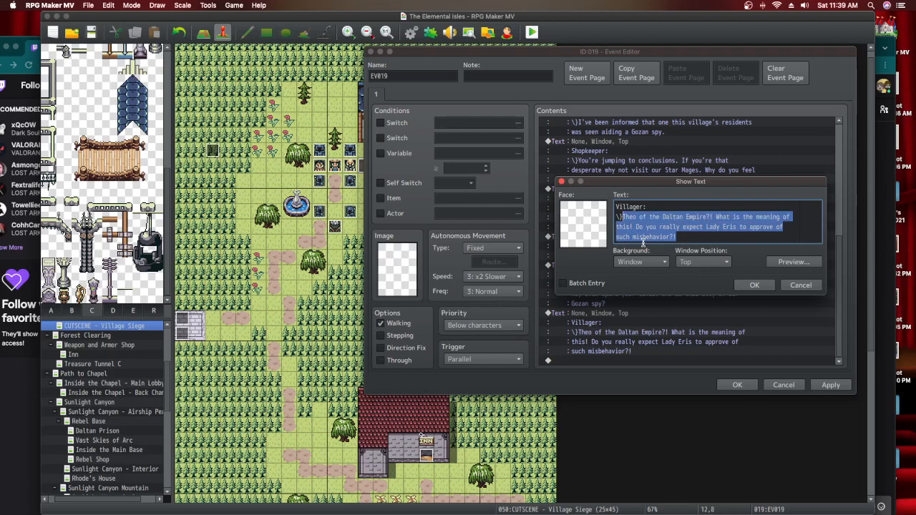
type("Do you rea")
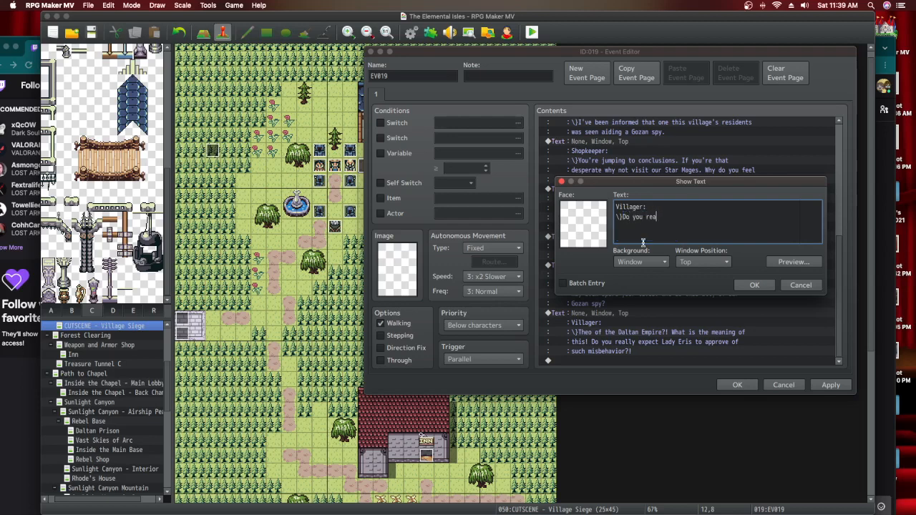
type("lly expect us to know??")
type("It's har")
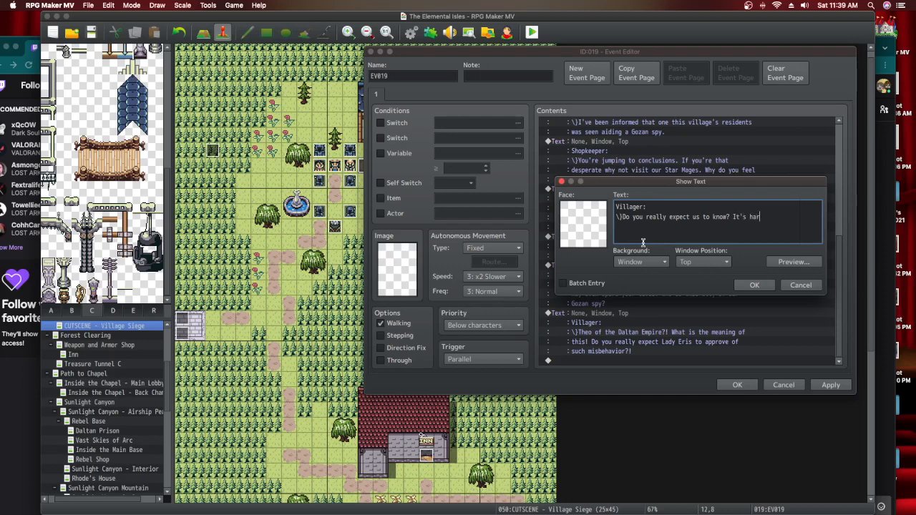
type("d to keep track")
type(" of our")
type(" civilians wh")
type("en the")
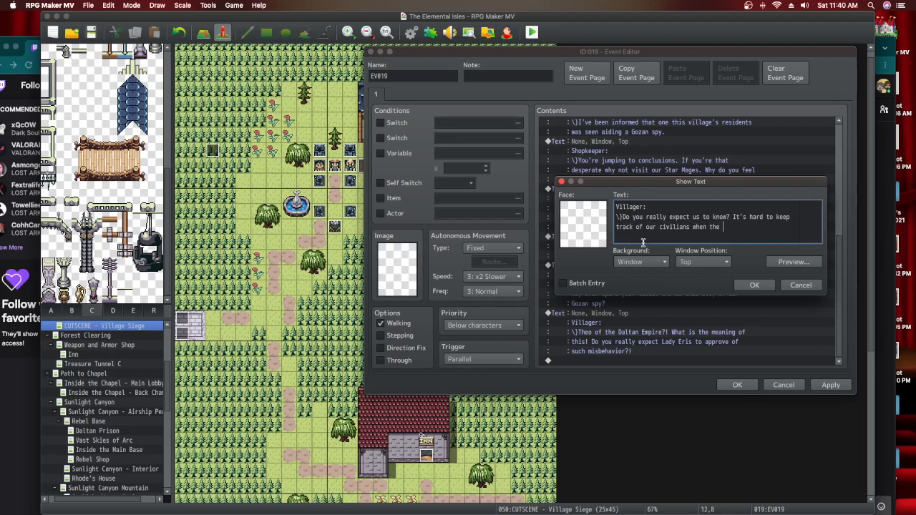
type("Empire")
key("BackSpace")
key("BackSpace")
key("BackSpace")
key("BackSpace")
key("BackSpace")
key("BackSpace")
key("BackSpace")
key("BackSpace")
key("BackSpace")
key("BackSpace")
key("BackSpace")
key("BackSpace")
key("BackSpace")
left_click_drag(700, 227, 731, 217)
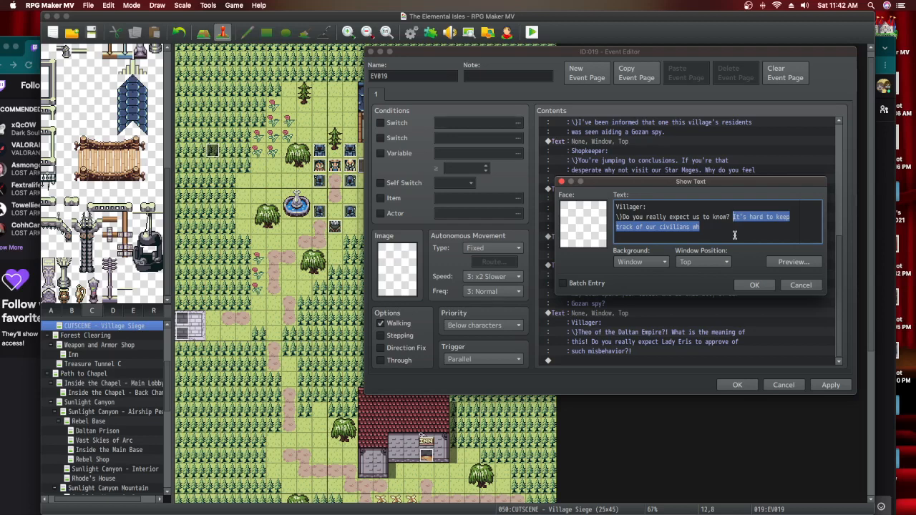
Change the speaker name of the pasted line to "Innkeeper:"
left_click(641, 206)
double_click(640, 206)
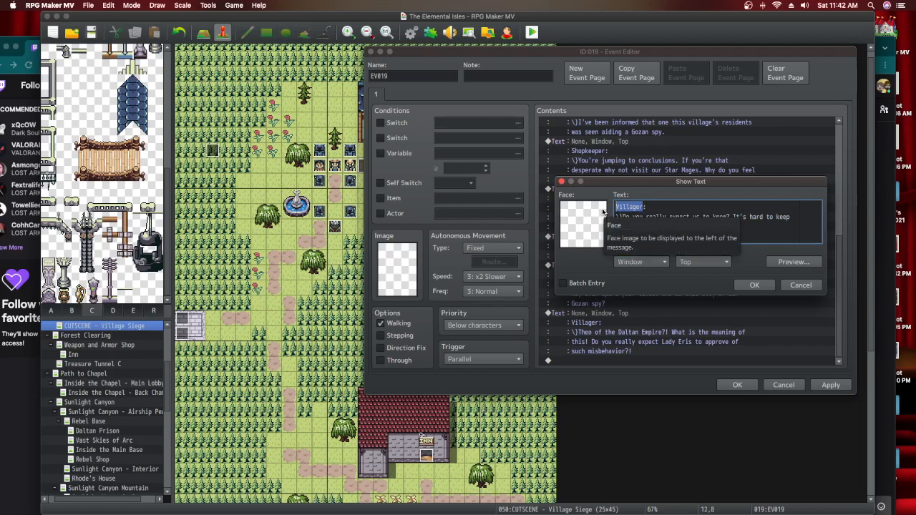
type("Innkeeper:")
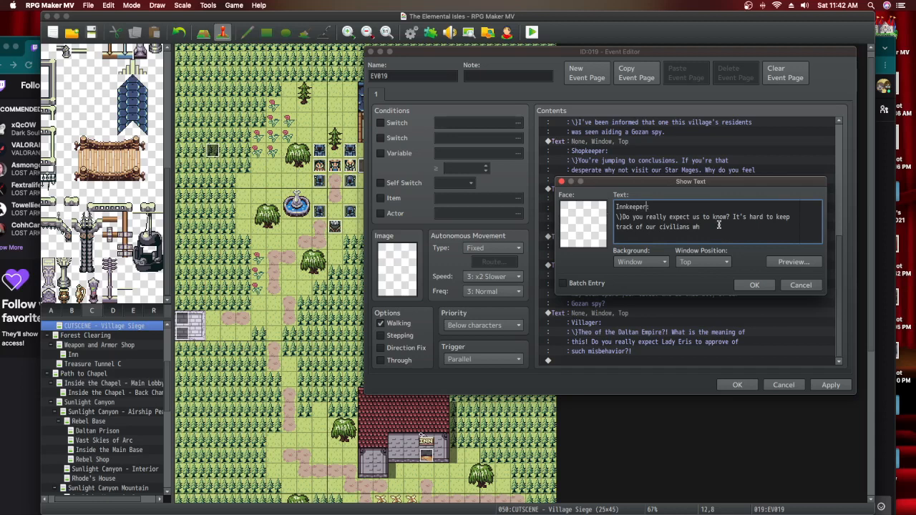
Replace the Innkeeper's line with "Well General, as you know this village is on neutral land. We have nothing to do with YOUR fight." and apply the changes
left_click_drag(702, 227, 621, 218)
type("Well")
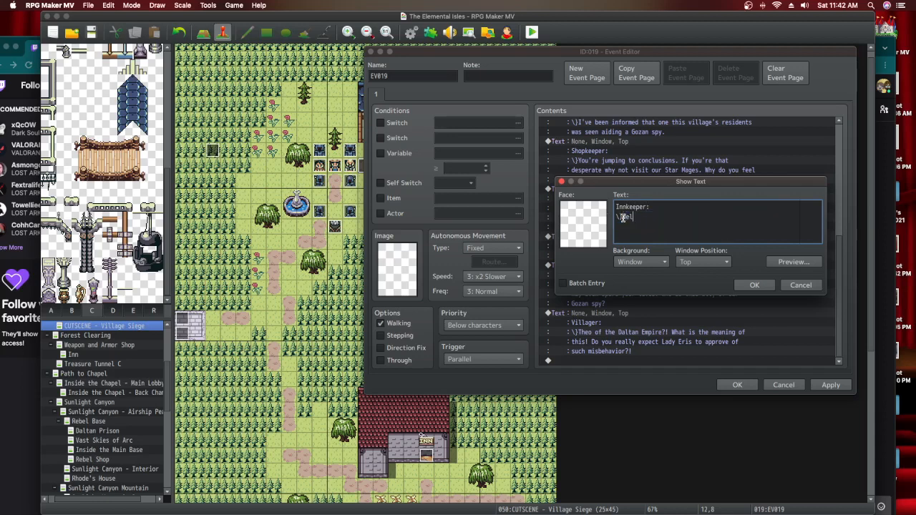
type(" General, as you know this village is")
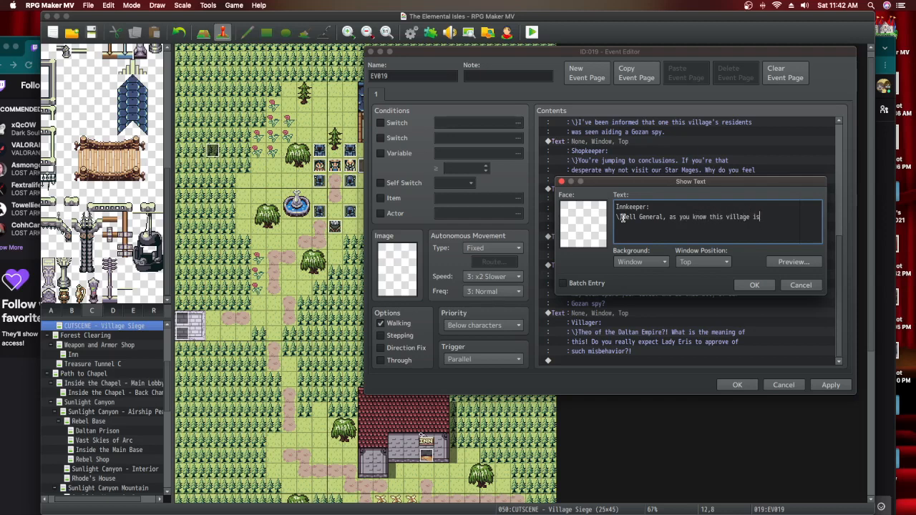
type(" on neutral")
key("Return")
type("land. We have nothing to d")
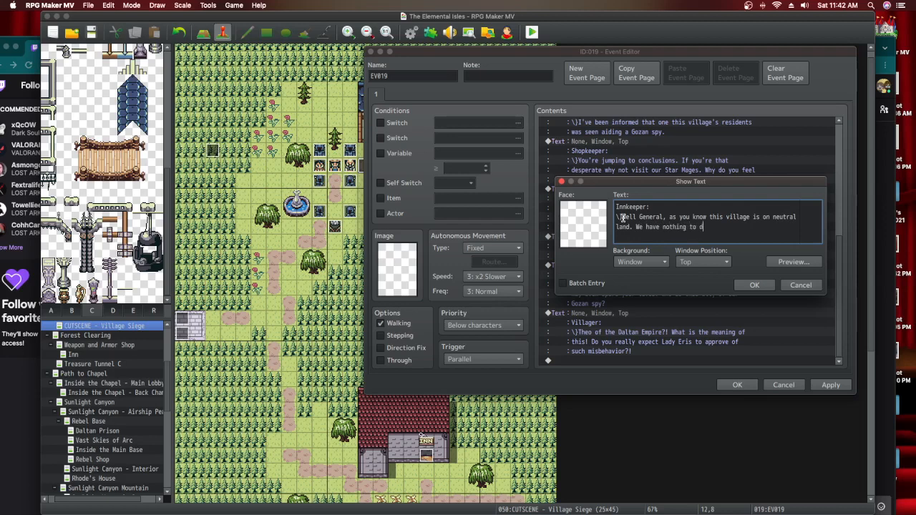
type("o with YOUR fight.")
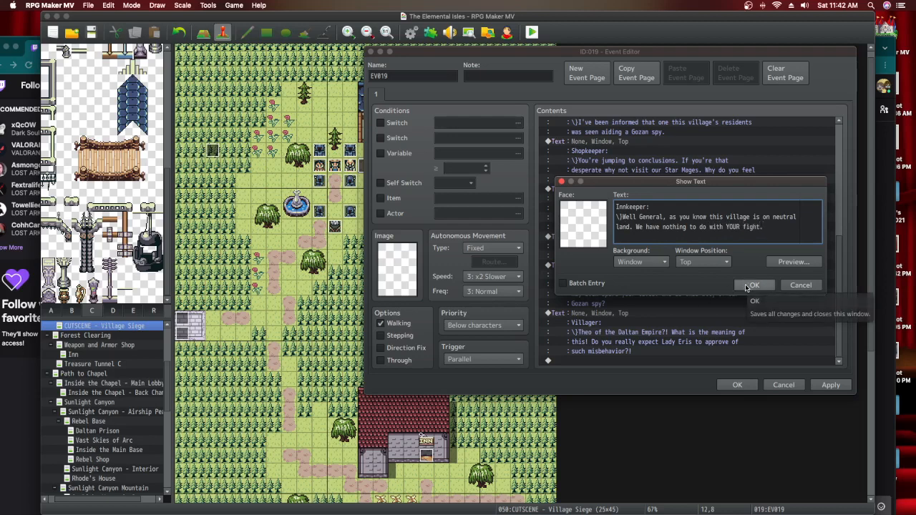
left_click(816, 385)
Copy Theo's text command that begins "And now I ask for one simple request"
scroll(791, 361, "down", 2)
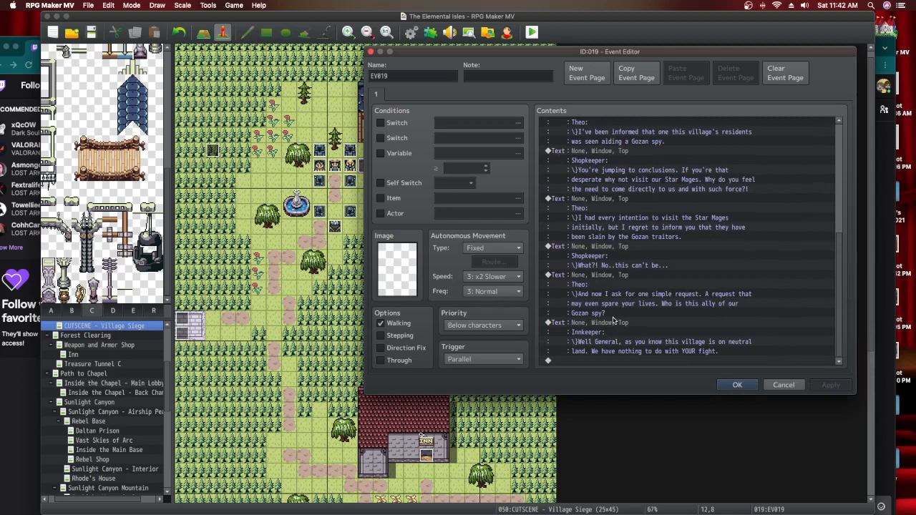
left_click(601, 280)
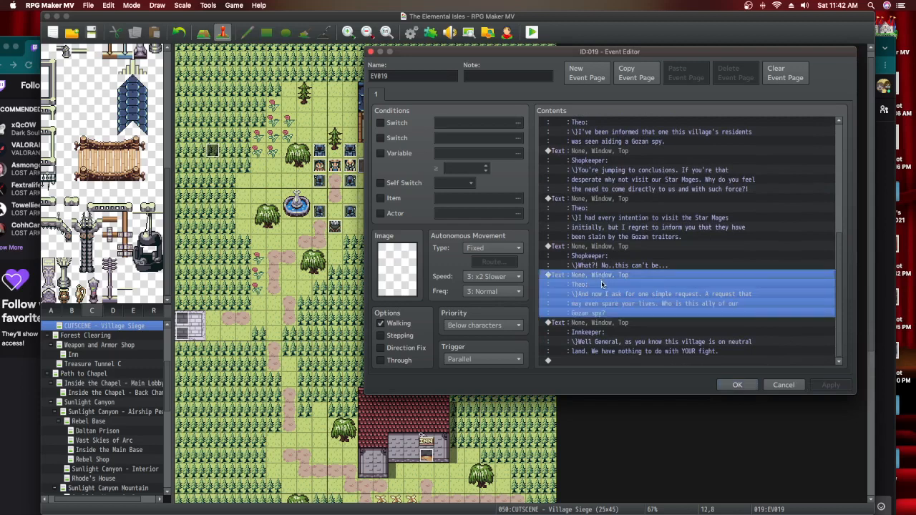
right_click(602, 284)
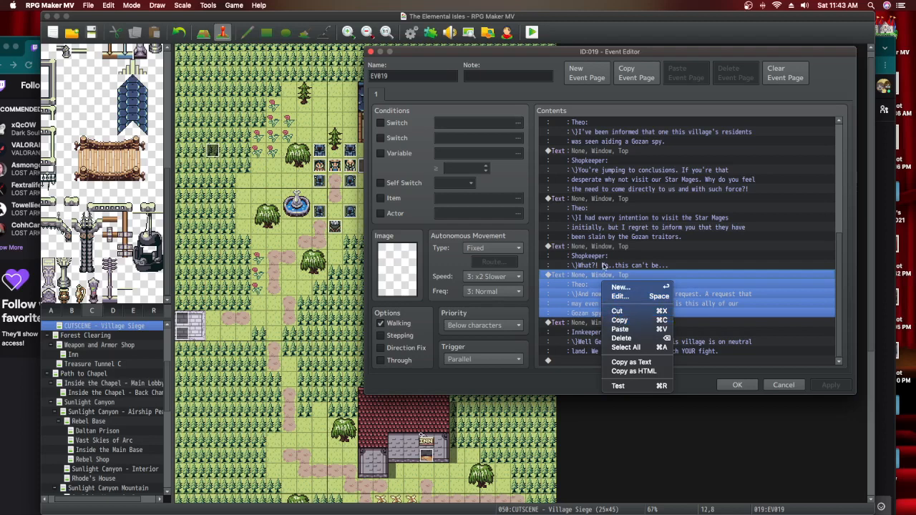
left_click(620, 321)
left_click(616, 331)
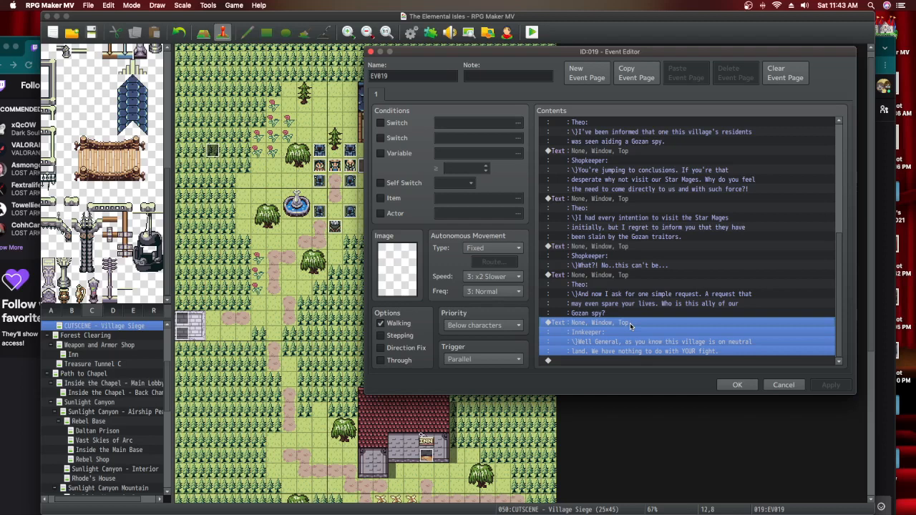
Review the event's dialogue from the Villager's accusation through to the Innkeeper's line
left_click(626, 276)
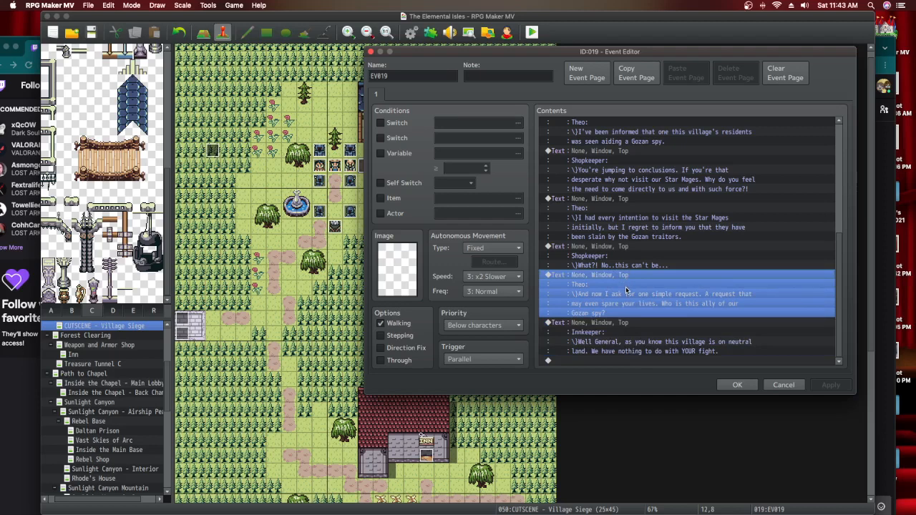
left_click(620, 328)
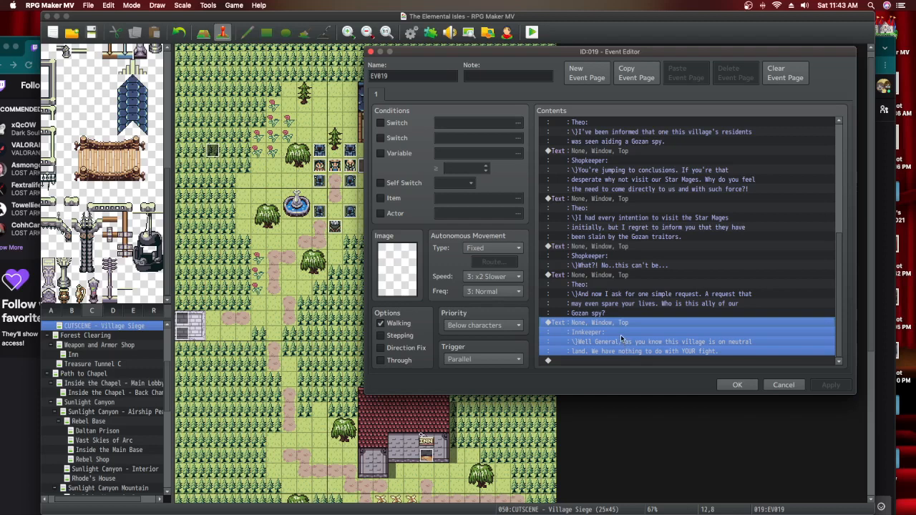
scroll(623, 343, "up", 2)
scroll(624, 344, "down", 2)
scroll(624, 338, "up", 2)
scroll(619, 335, "down", 2)
scroll(620, 335, "up", 15)
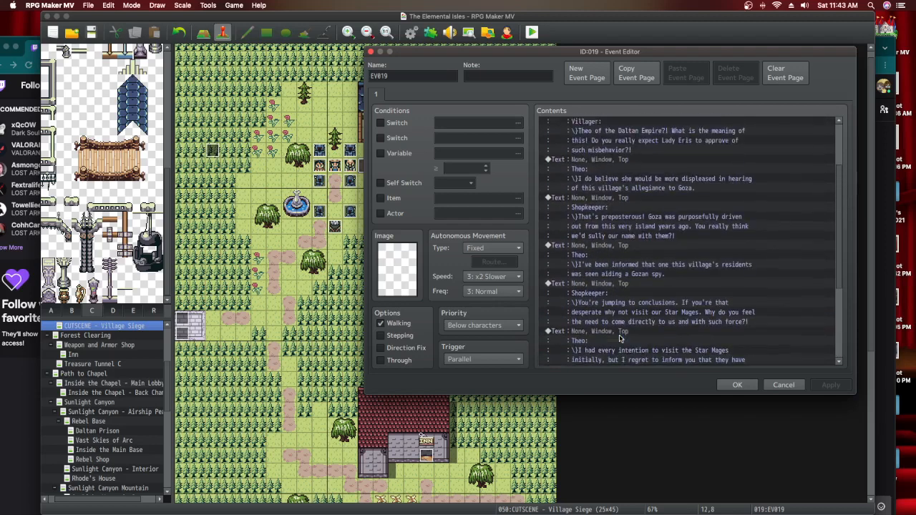
scroll(622, 341, "down", 2)
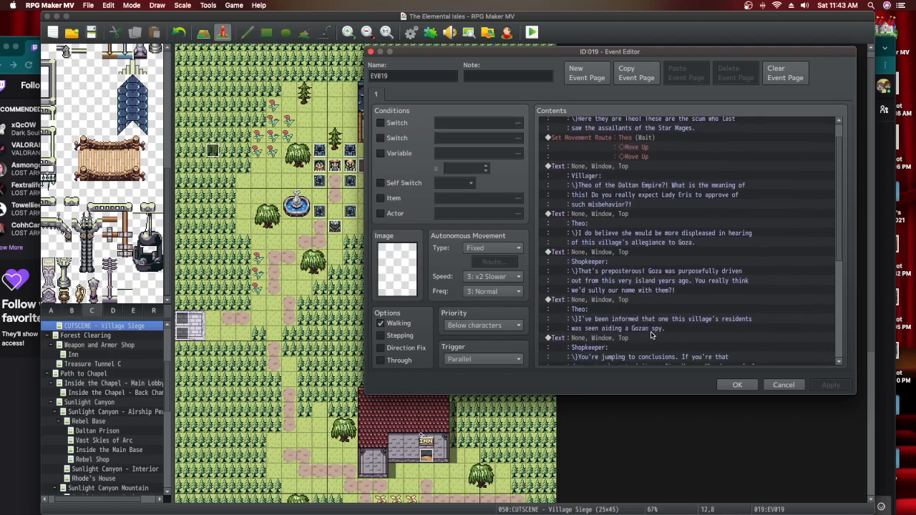
scroll(652, 335, "down", 1)
scroll(652, 335, "down", 1)
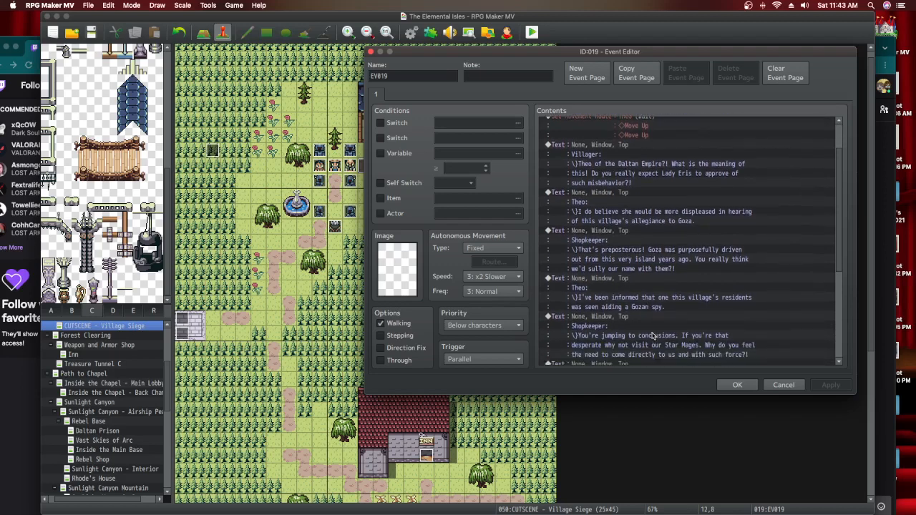
scroll(653, 335, "down", 3)
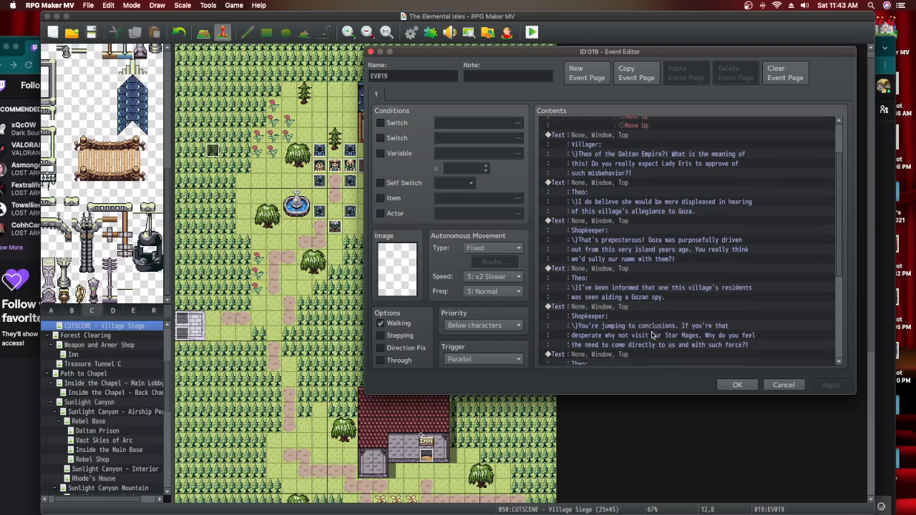
scroll(652, 335, "down", 1)
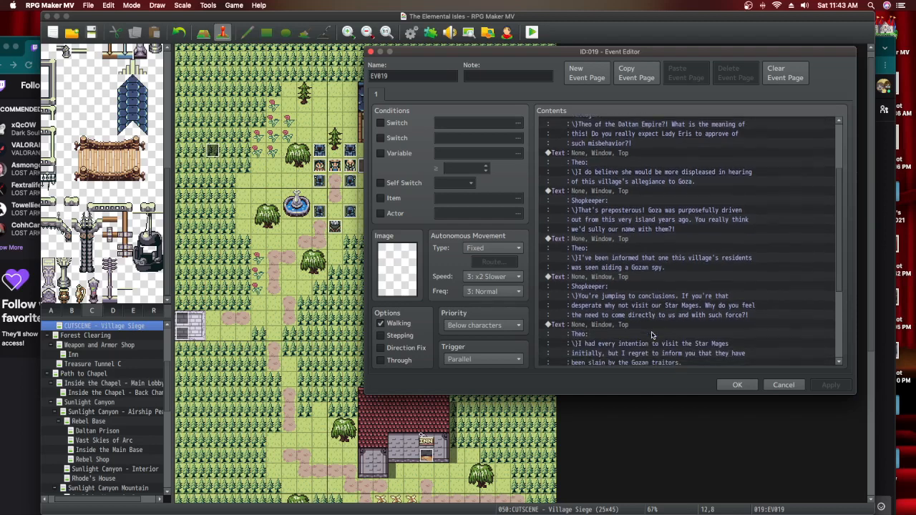
scroll(652, 335, "down", 7)
scroll(652, 335, "down", 2)
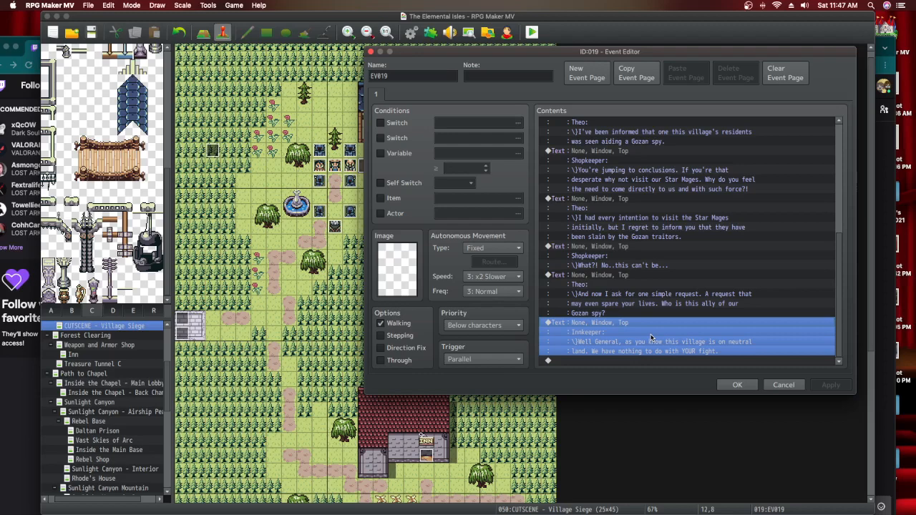
Move the windows so the map is unobstructed, and close the EV019 event editor, keeping the changes
left_click_drag(474, 56, 560, 52)
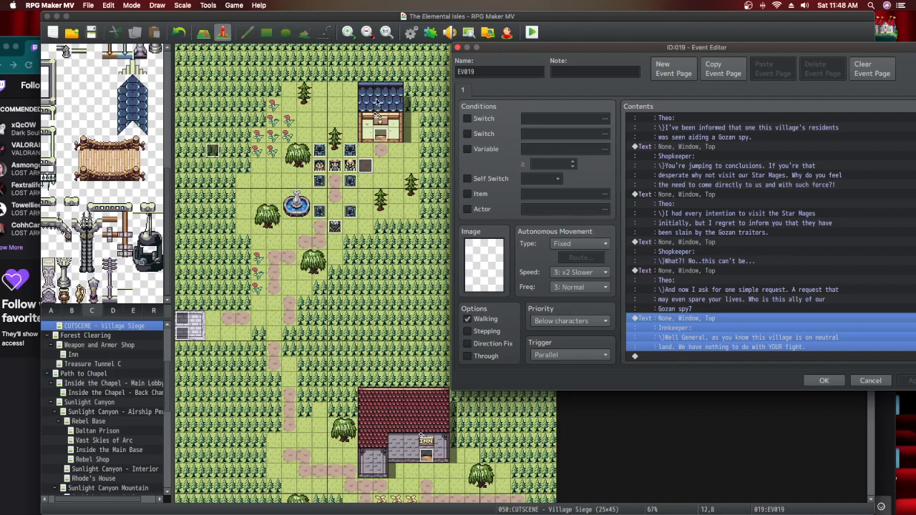
left_click_drag(258, 14, 262, 110)
left_click_drag(290, 49, 291, 158)
left_click_drag(362, 106, 318, 16)
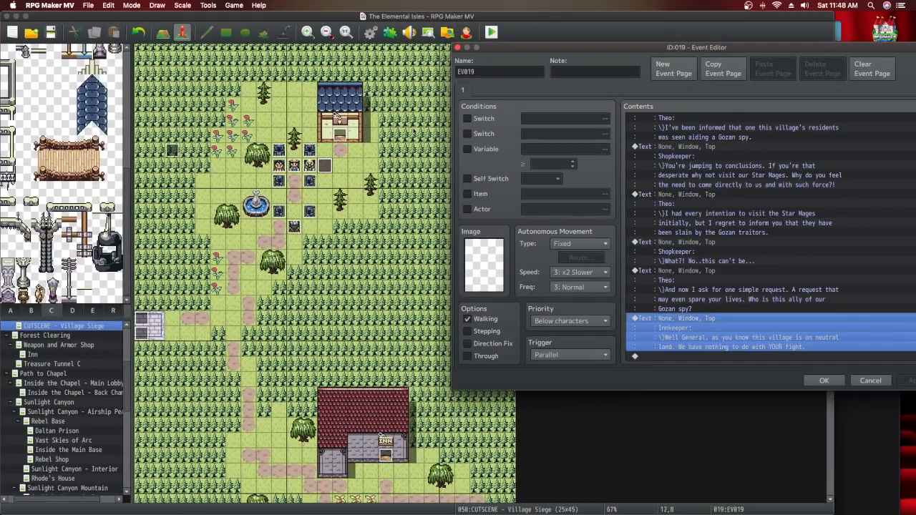
left_click_drag(616, 49, 582, 32)
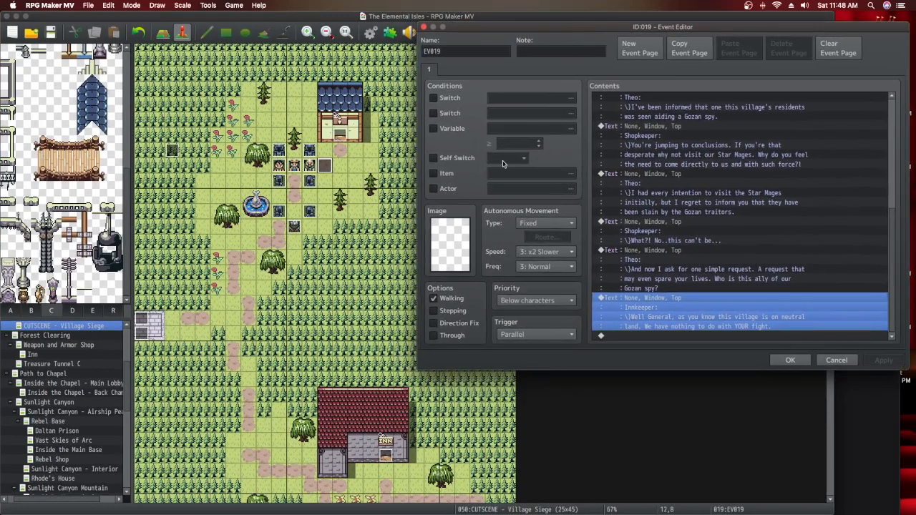
left_click(780, 364)
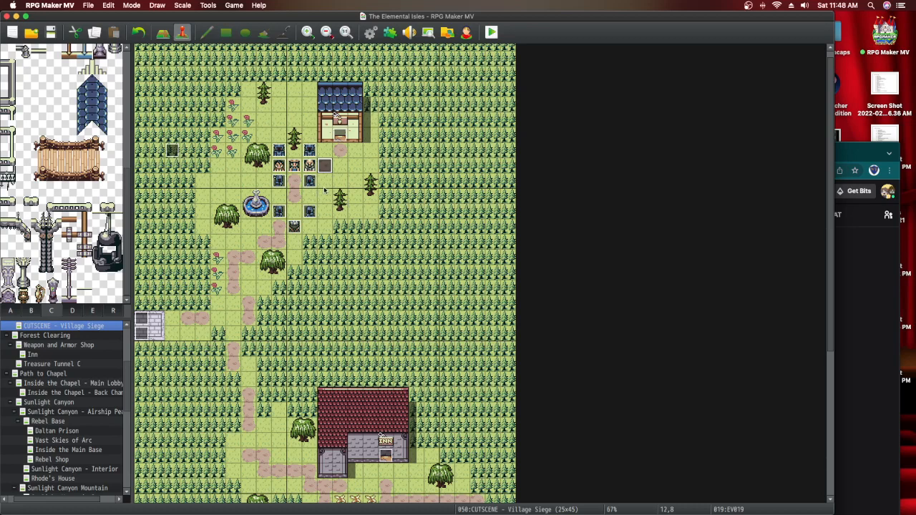
Switch from the Village Siege cutscene map to the Village Shop map to inspect its characters
left_click(339, 183)
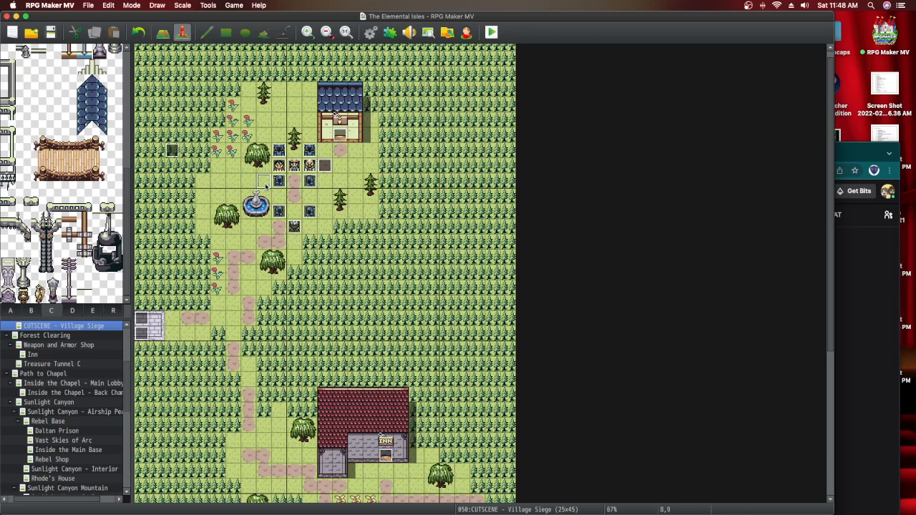
left_click(249, 182)
scroll(73, 371, "up", 3)
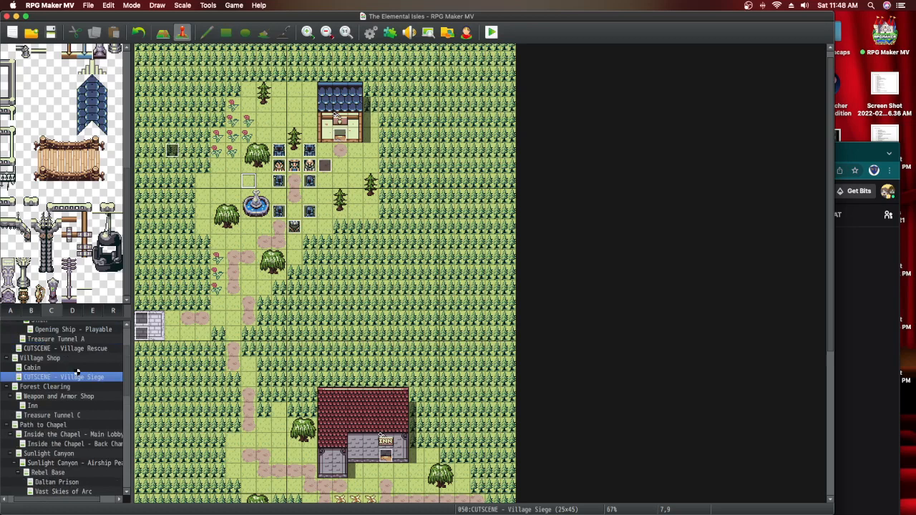
left_click(73, 368)
left_click(74, 360)
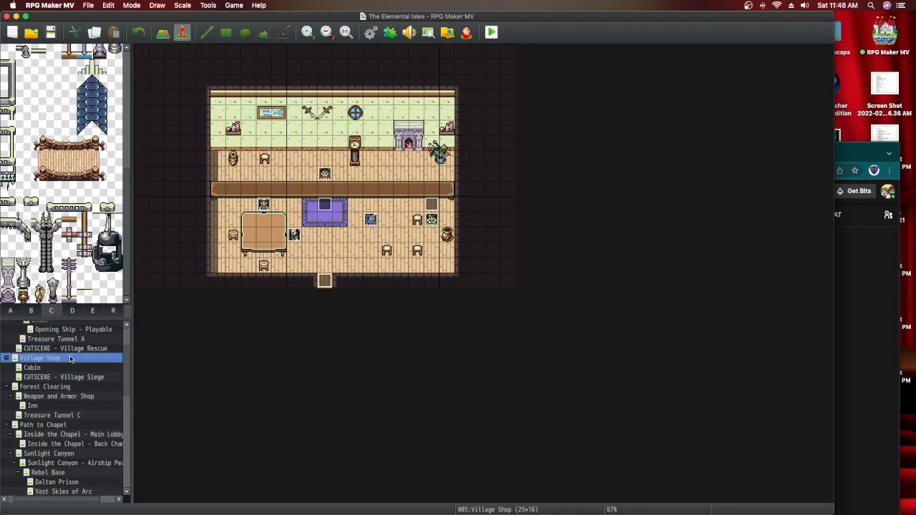
Copy the dark-haired woman's event from The Village map and paste it just above the fountain on the Village Siege cutscene map
scroll(72, 363, "up", 3)
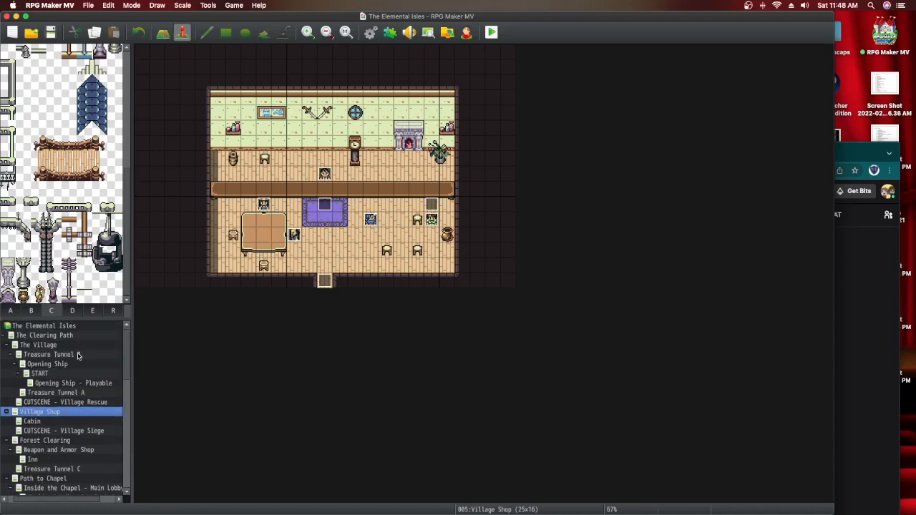
left_click(80, 347)
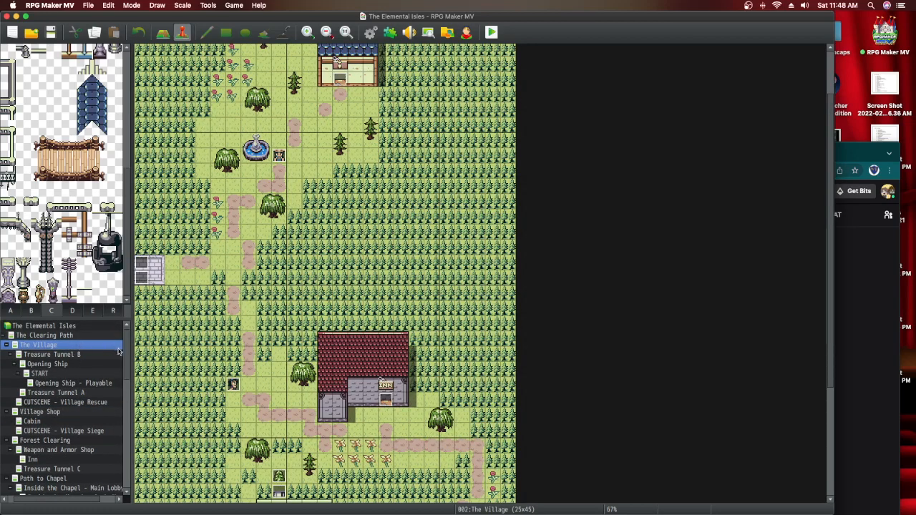
right_click(232, 388)
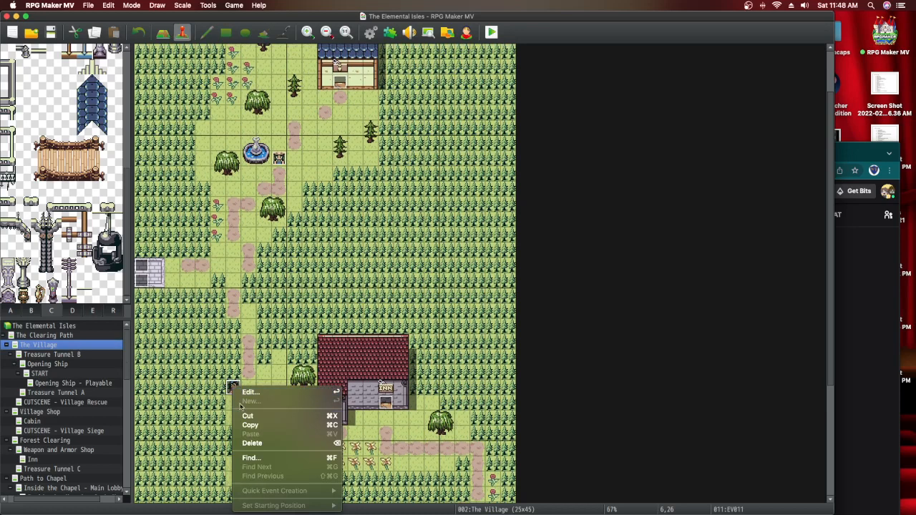
left_click(244, 423)
scroll(243, 423, "up", 3)
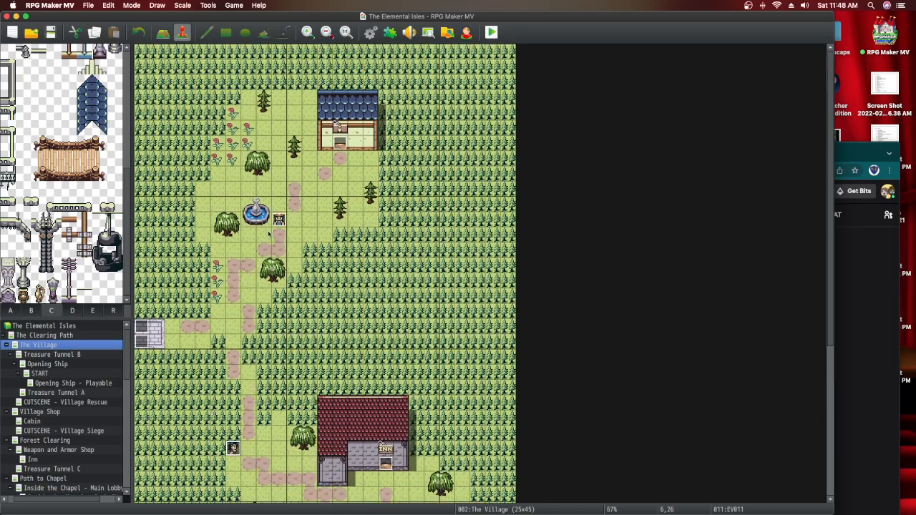
scroll(91, 403, "down", 2)
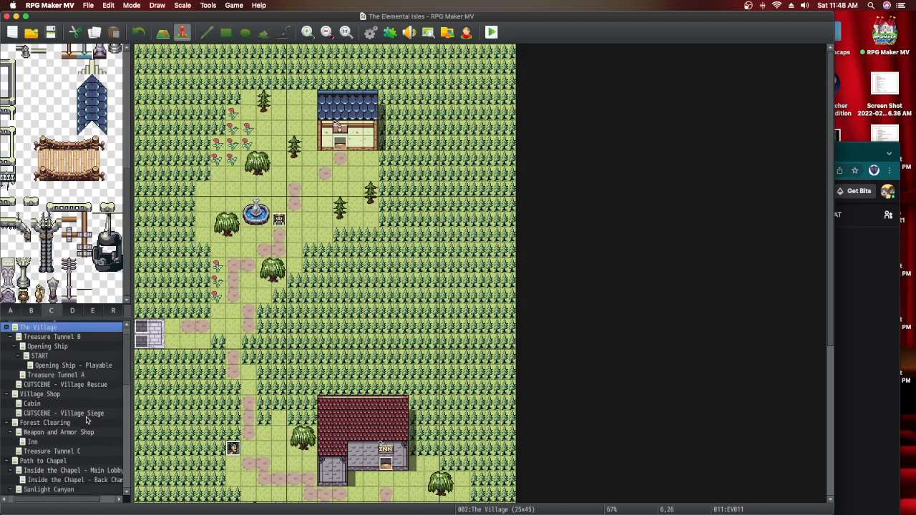
left_click(86, 413)
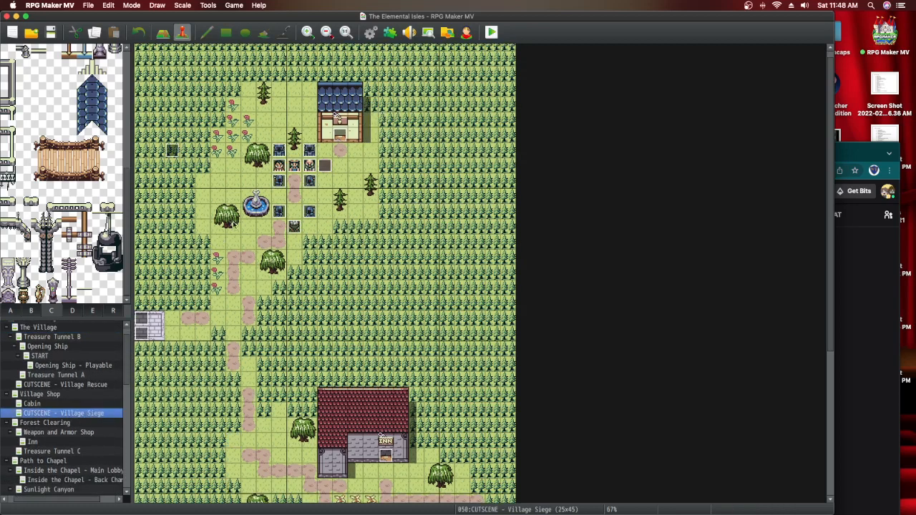
right_click(250, 185)
left_click(260, 229)
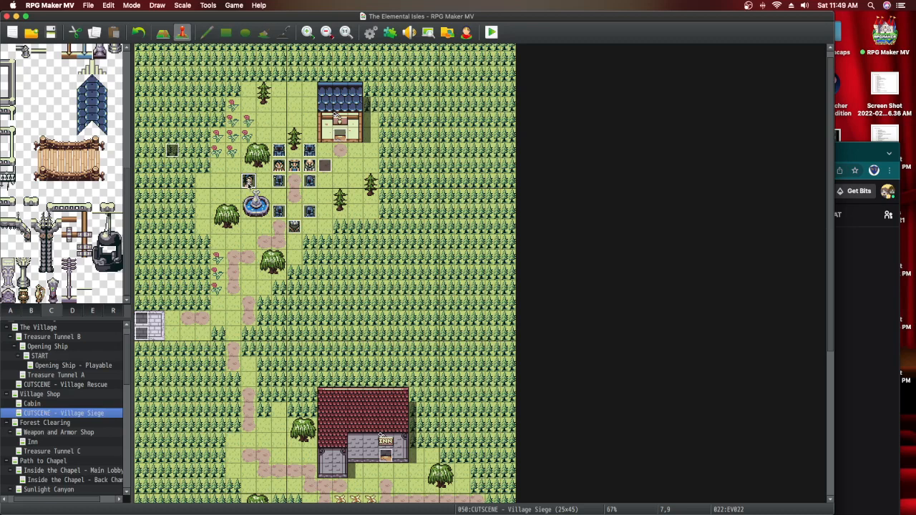
Delete the dialogue command from the pasted dark-haired woman's event and move the event one tile west, to 6,9
double_click(248, 182)
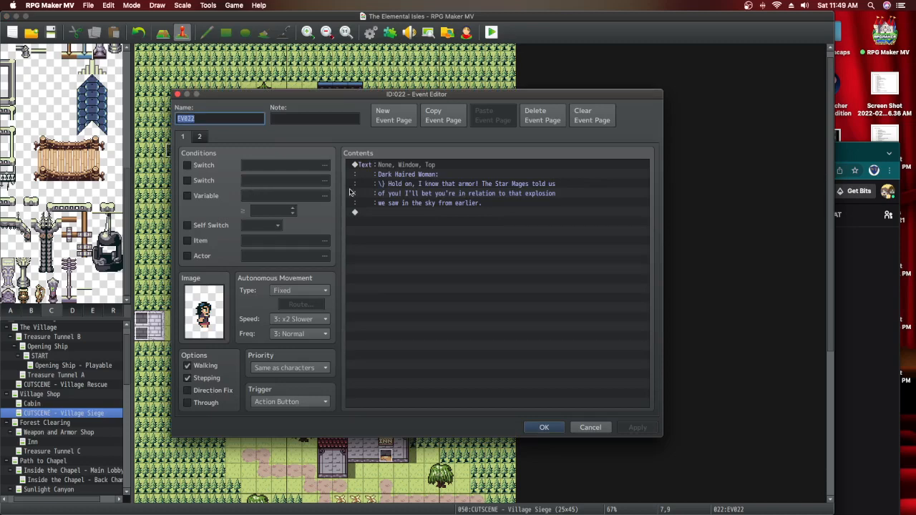
left_click(413, 170)
right_click(413, 167)
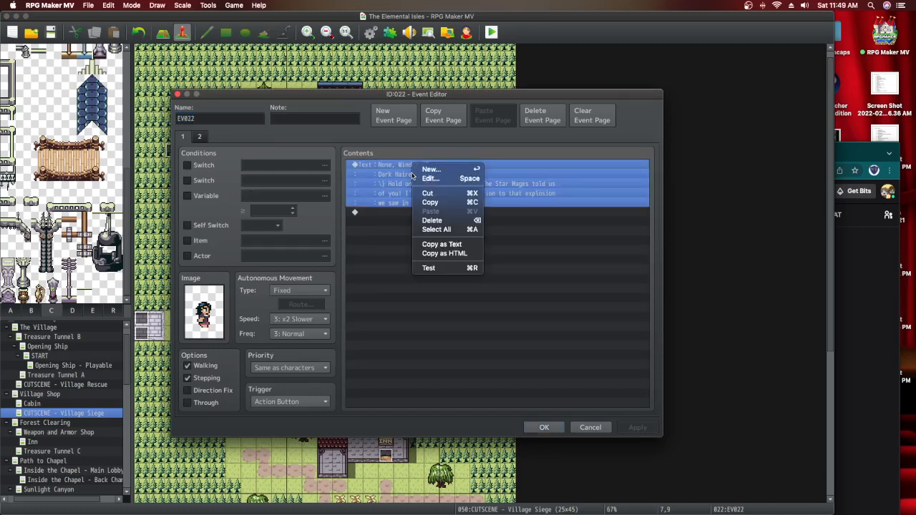
left_click(432, 221)
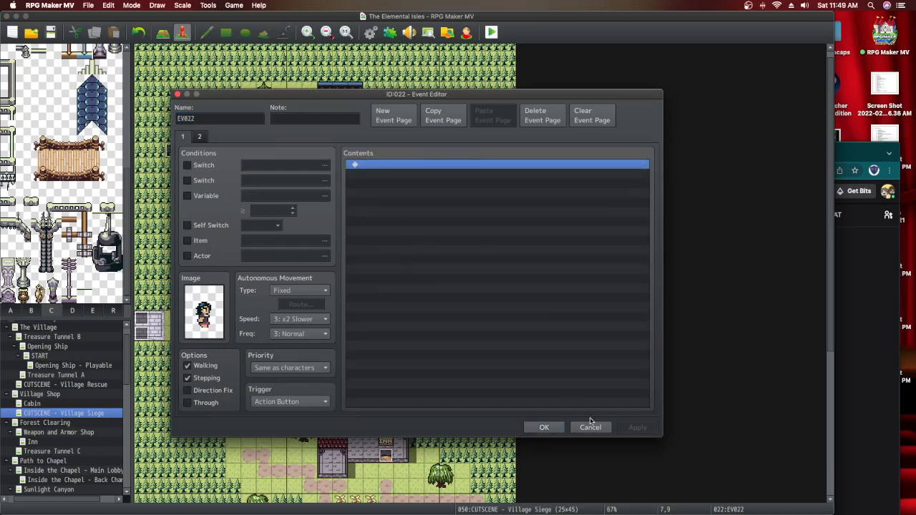
left_click(546, 428)
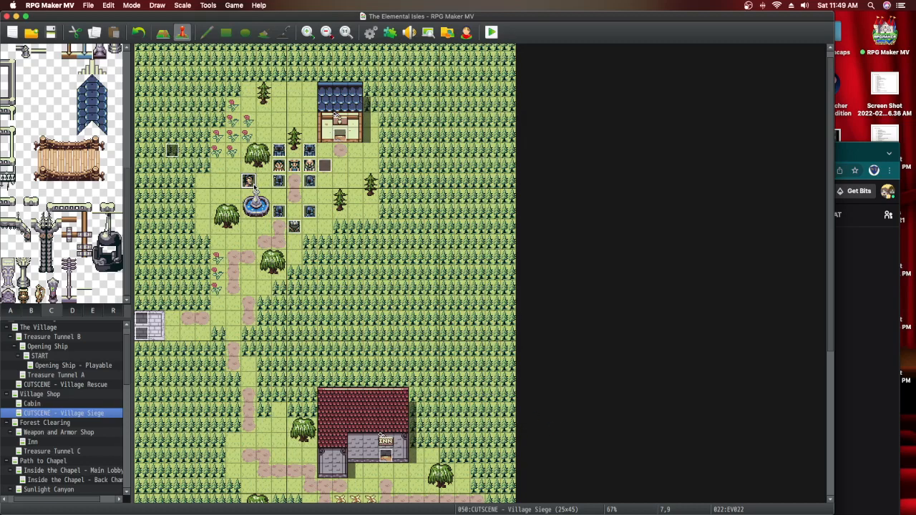
left_click_drag(252, 184, 239, 184)
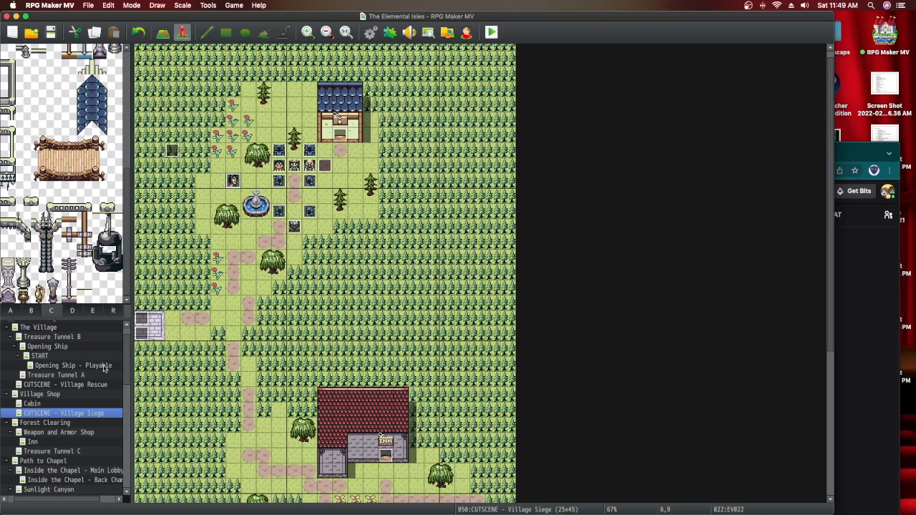
Copy the Blue event from The Village map and paste it directly west of the dark-haired woman on the Village Siege cutscene map
left_click(43, 327)
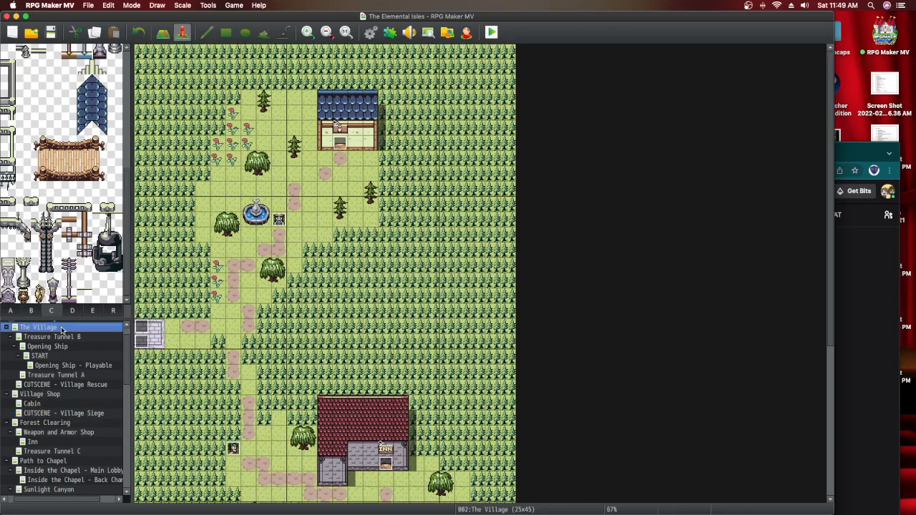
scroll(300, 449, "down", 5)
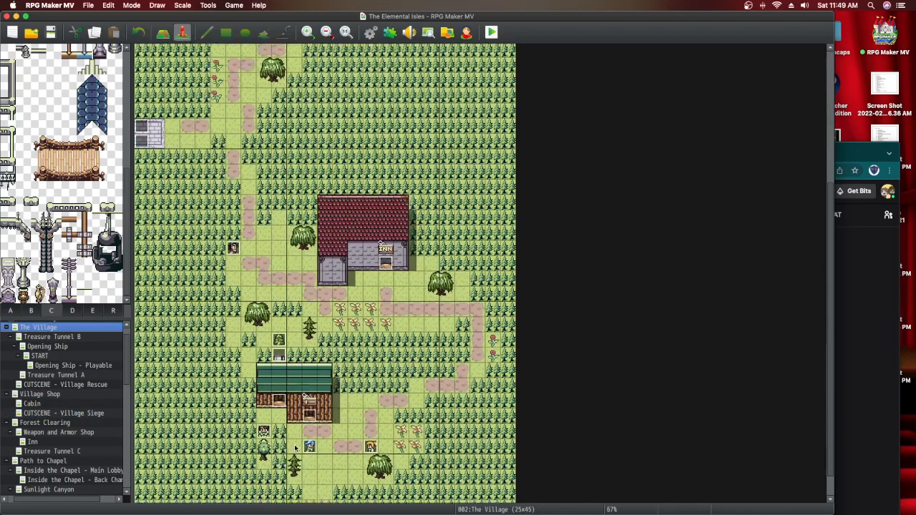
right_click(310, 422)
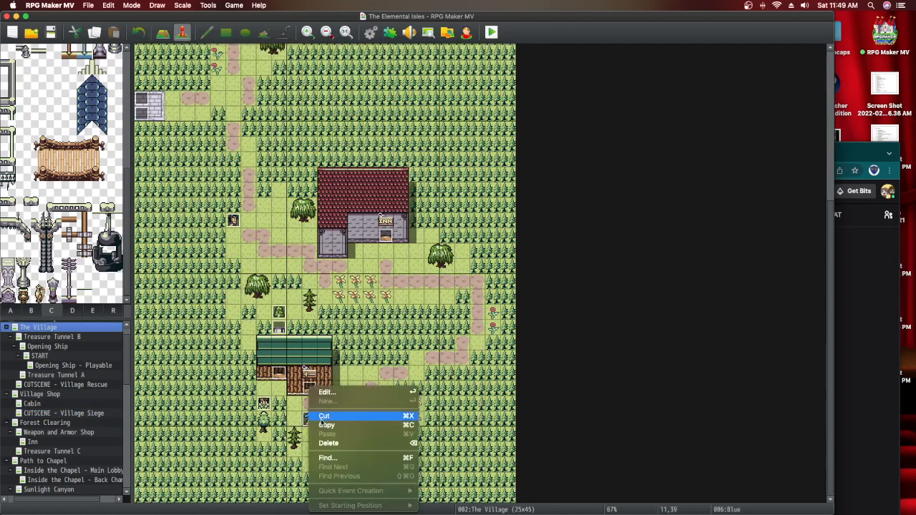
left_click(312, 426)
scroll(302, 419, "up", 3)
scroll(304, 420, "up", 5)
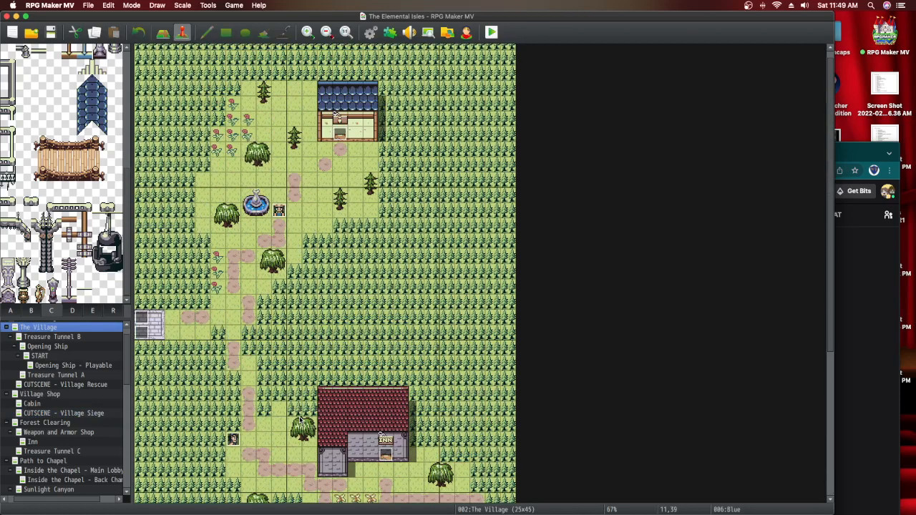
left_click(66, 338)
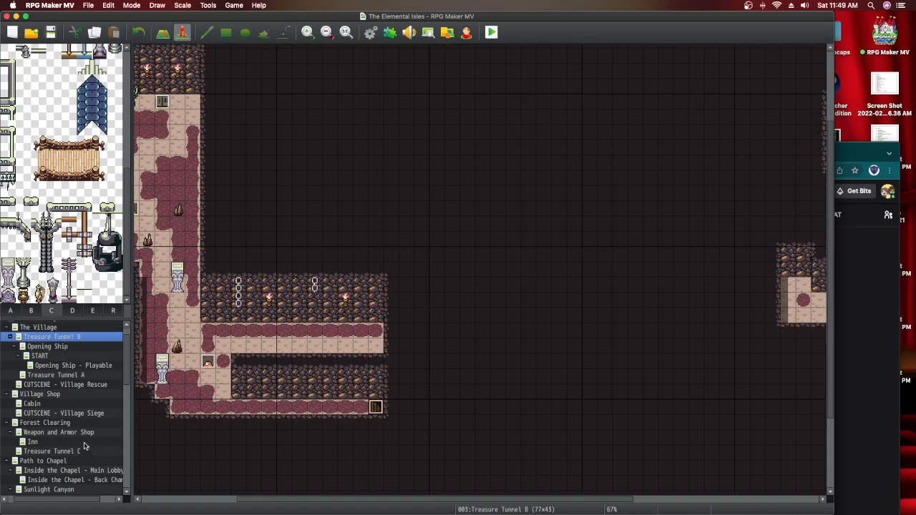
left_click(98, 414)
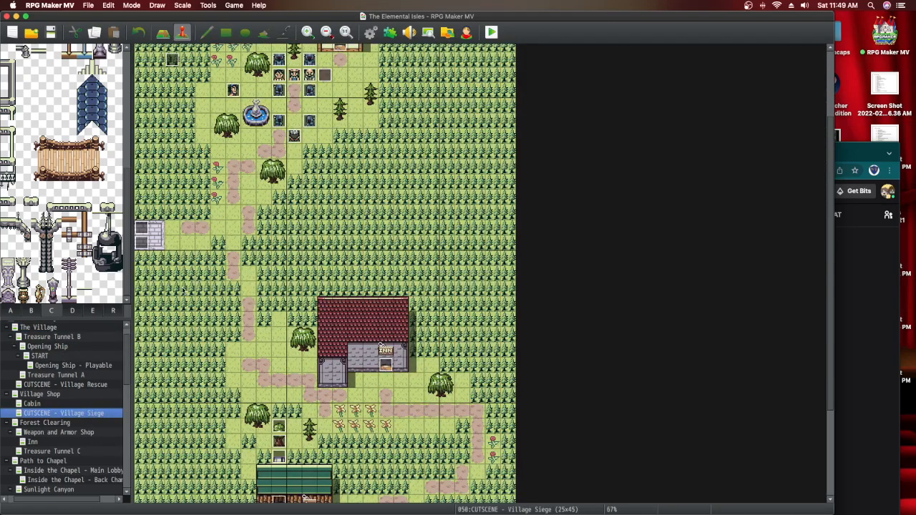
scroll(185, 290, "up", 3)
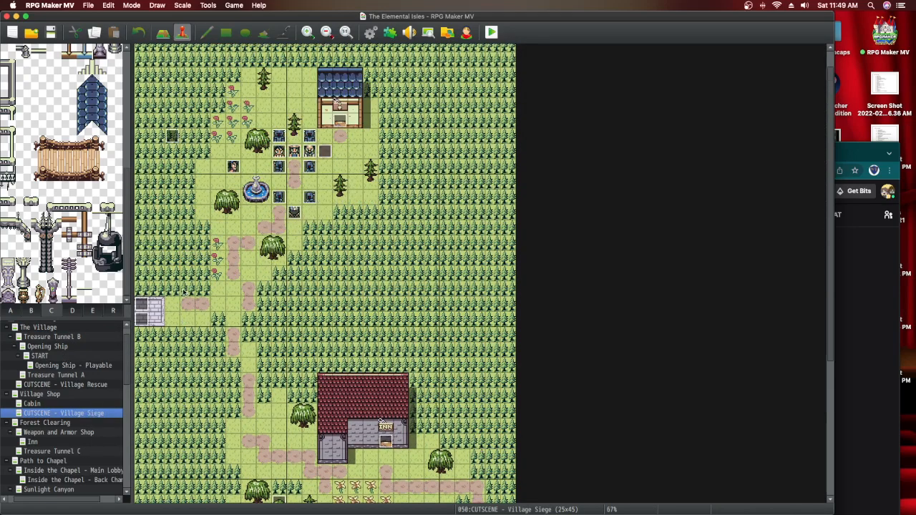
right_click(221, 170)
left_click(237, 215)
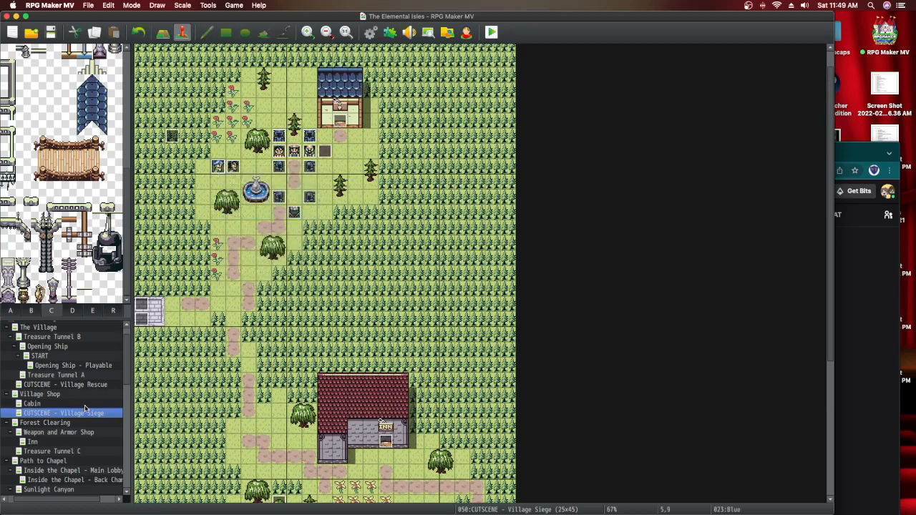
left_click(93, 385)
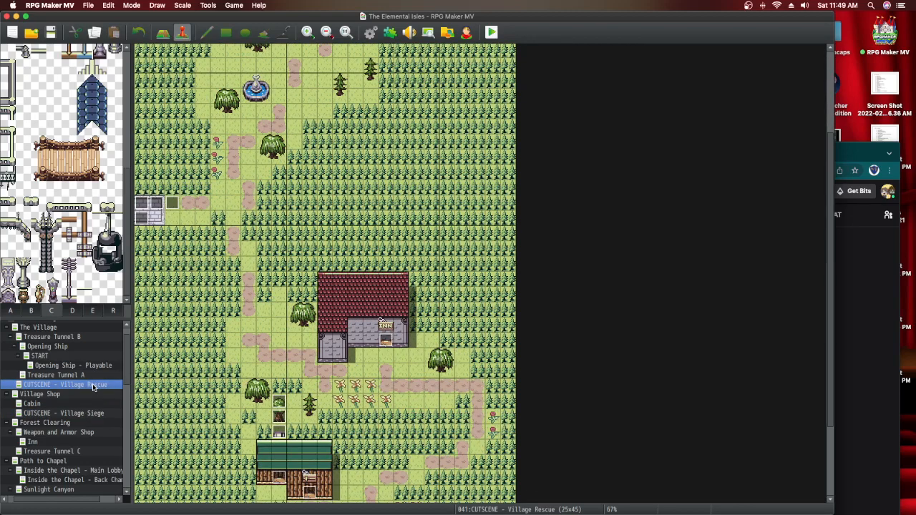
scroll(186, 430, "down", 3)
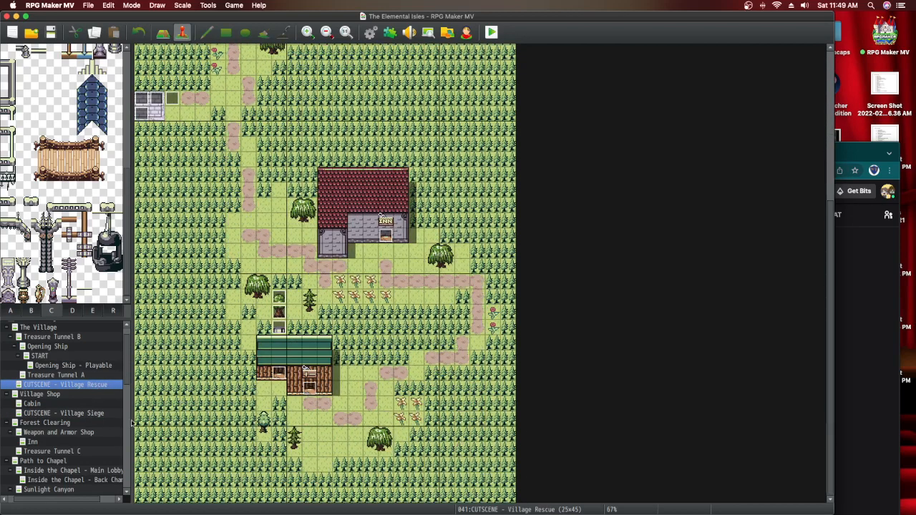
left_click(86, 414)
scroll(200, 439, "down", 4)
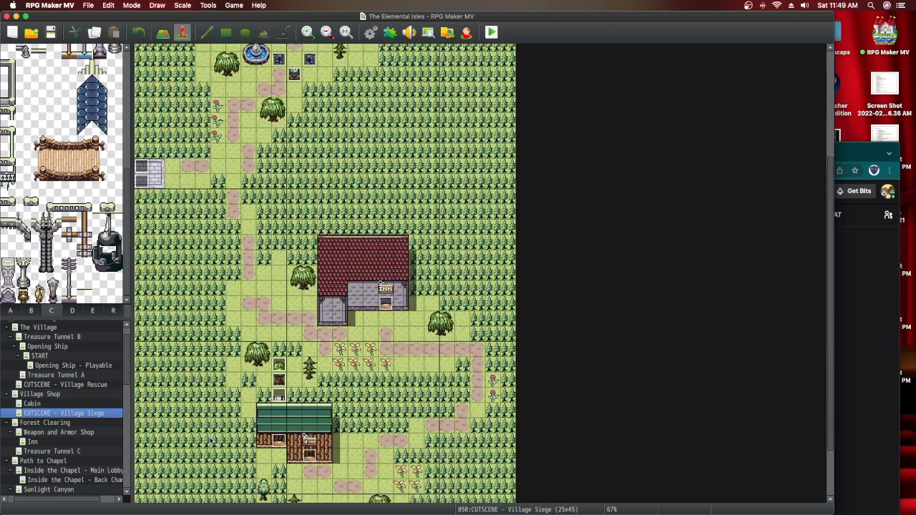
scroll(57, 401, "up", 2)
Copy the Blonde event from The Village map and paste it at tile 4,9, west of Blue, on the Village Siege cutscene map
left_click(57, 346)
scroll(255, 417, "down", 6)
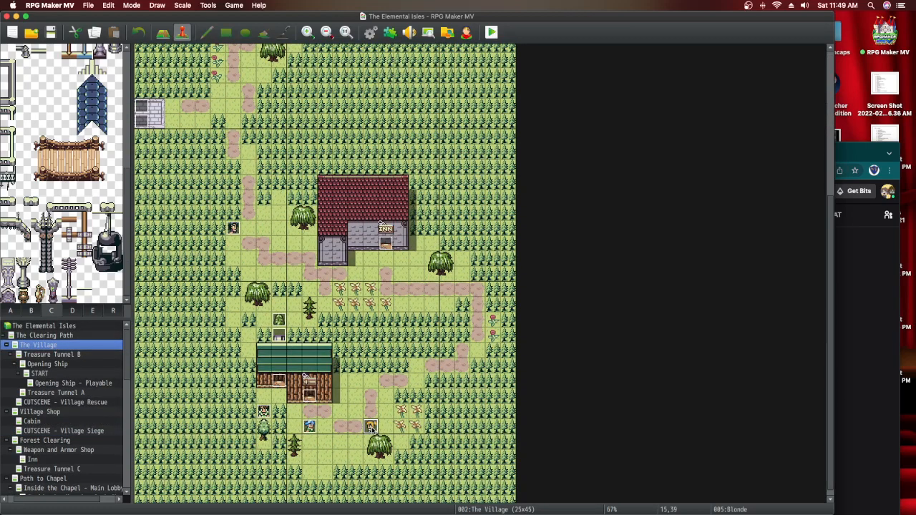
right_click(371, 427)
left_click(384, 430)
scroll(361, 430, "up", 6)
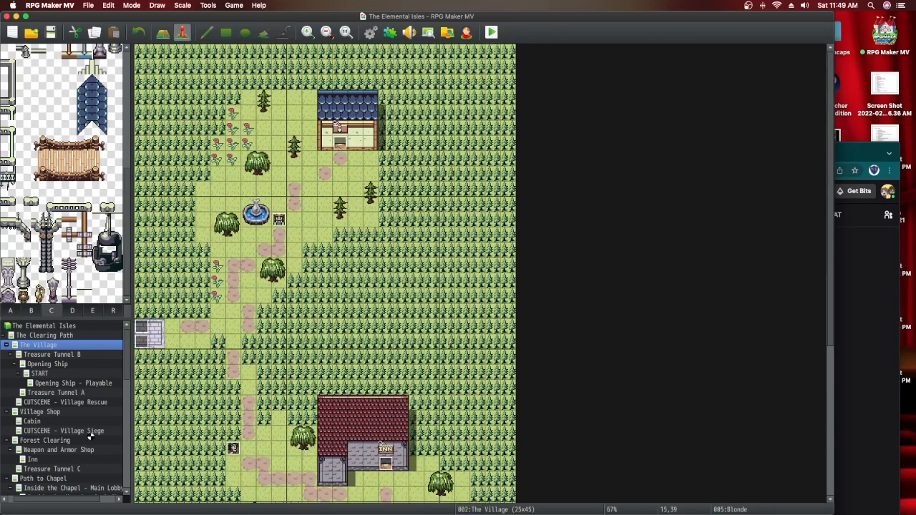
left_click(89, 432)
scroll(225, 208, "up", 5)
left_click(207, 195)
right_click(207, 195)
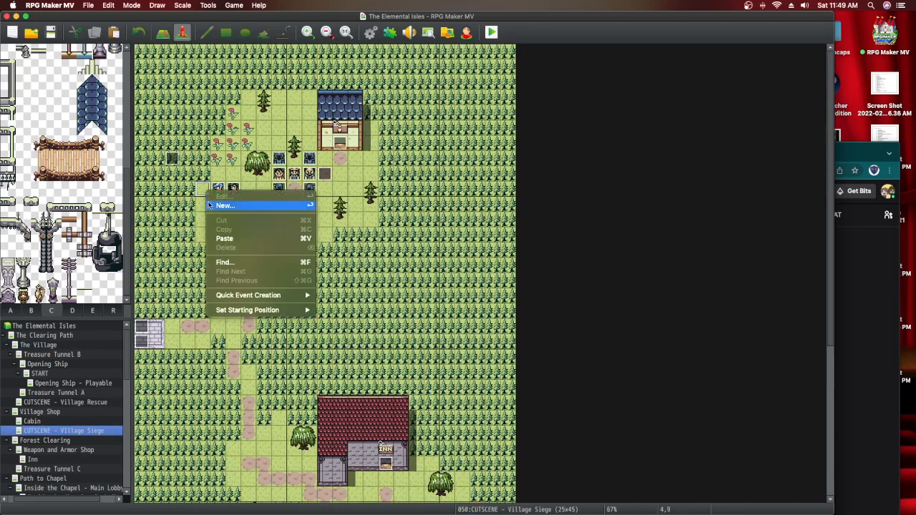
left_click(219, 238)
Delete the "Ribbit! Ribbit!" text command from the pasted Blonde event
double_click(203, 194)
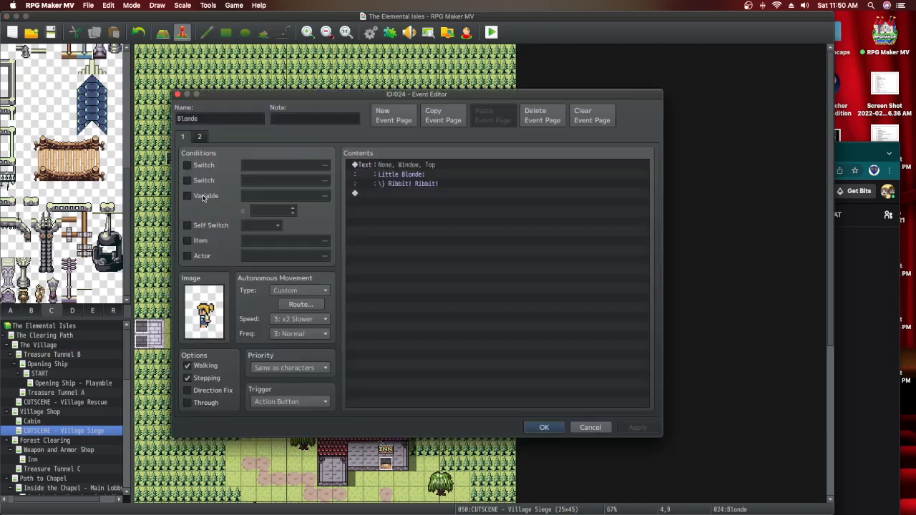
left_click(412, 172)
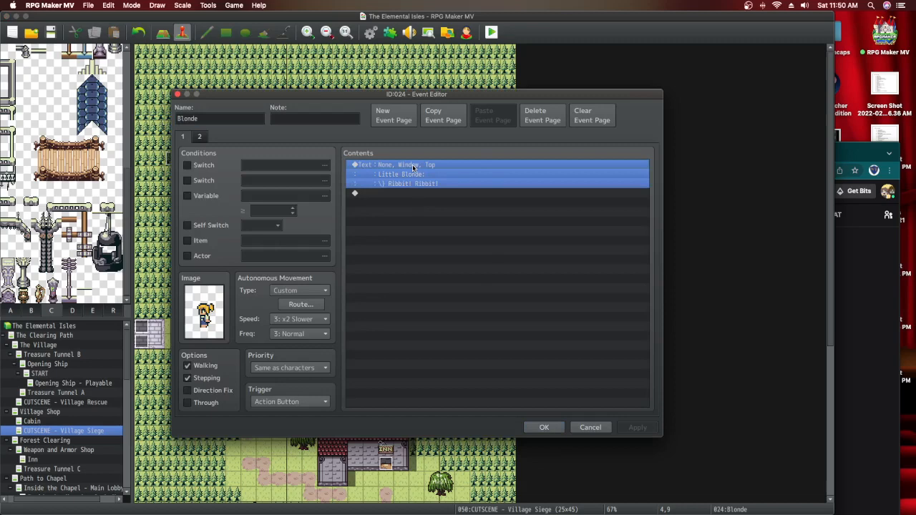
right_click(412, 171)
left_click(425, 221)
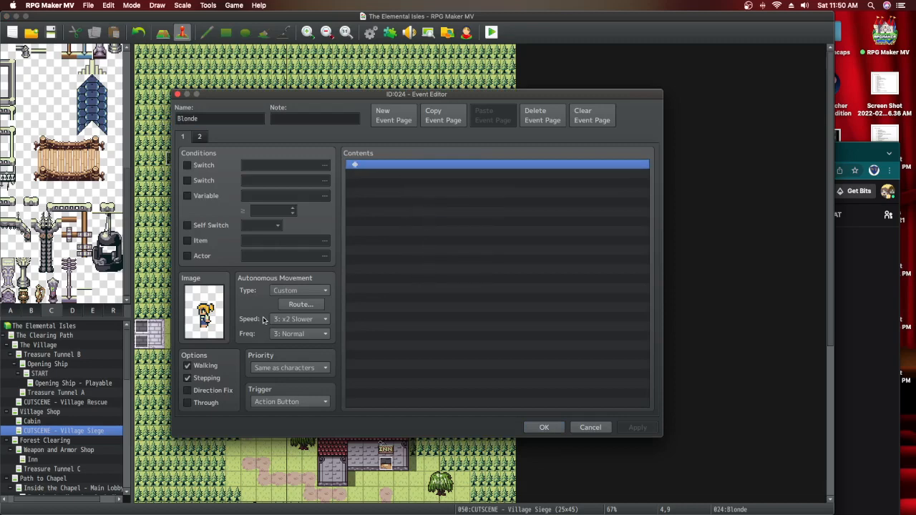
Give the Blonde event the right-facing blonde sprite from NPCs03Color and set its autonomous movement to Fixed, saving the event
left_click(207, 322)
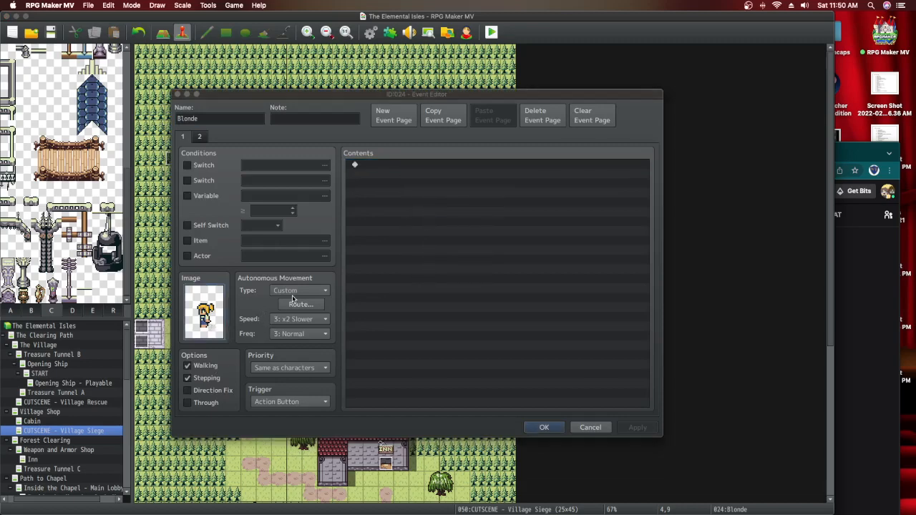
scroll(334, 245, "up", 5)
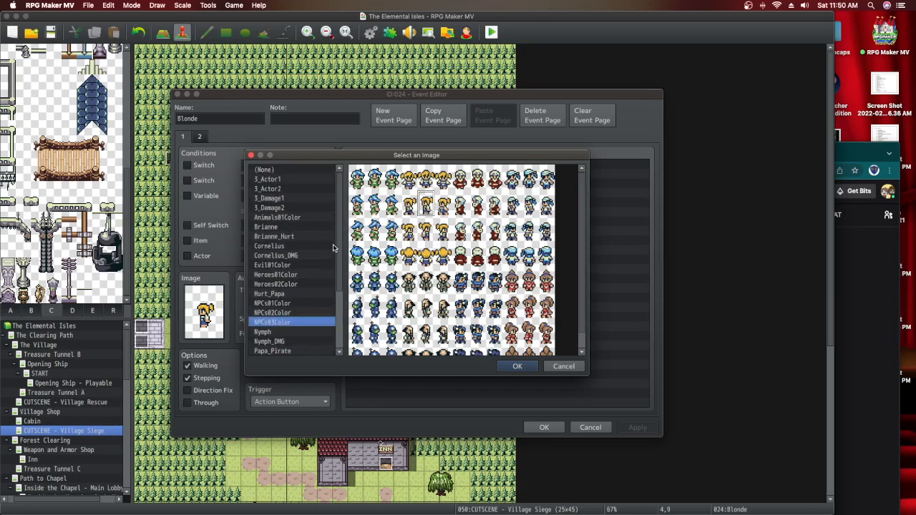
left_click(425, 234)
double_click(425, 234)
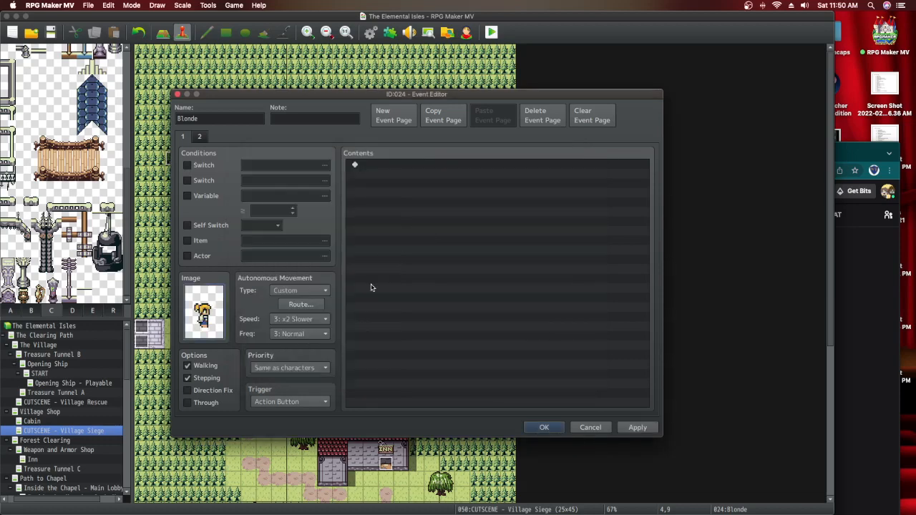
left_click(315, 292)
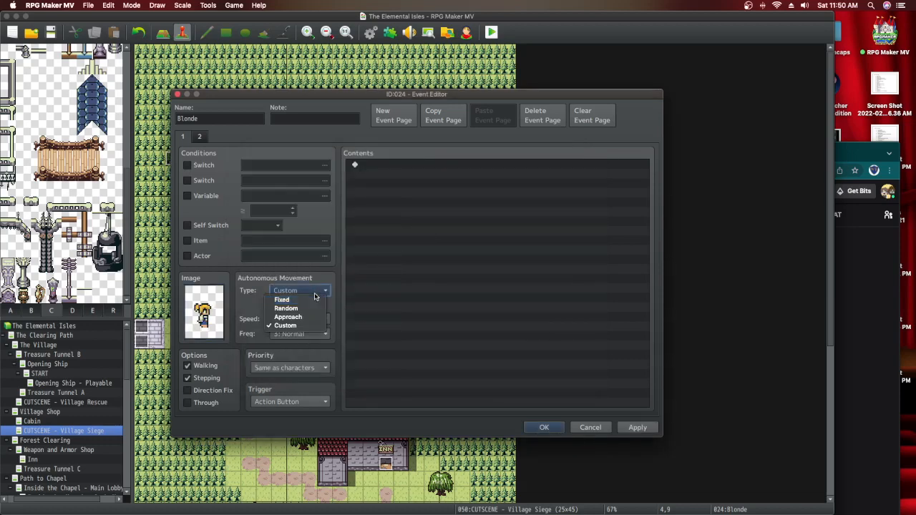
left_click(314, 297)
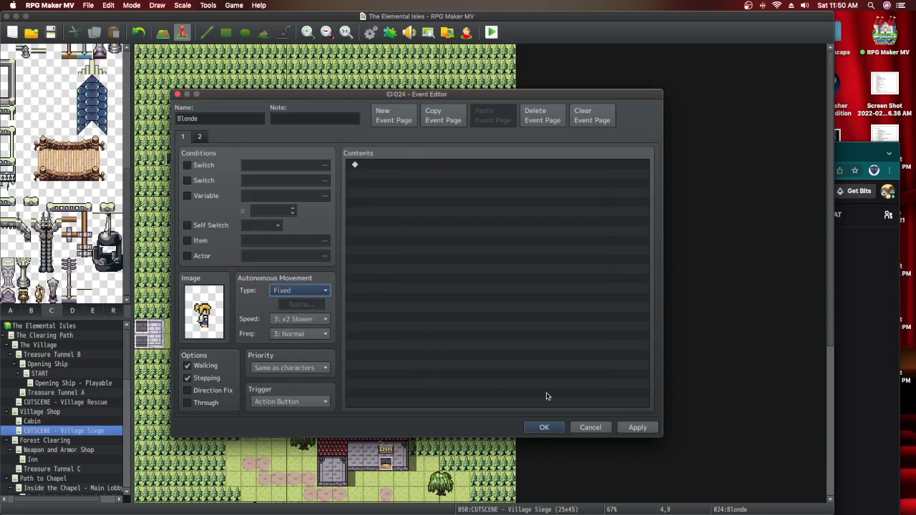
left_click(637, 427)
left_click(542, 428)
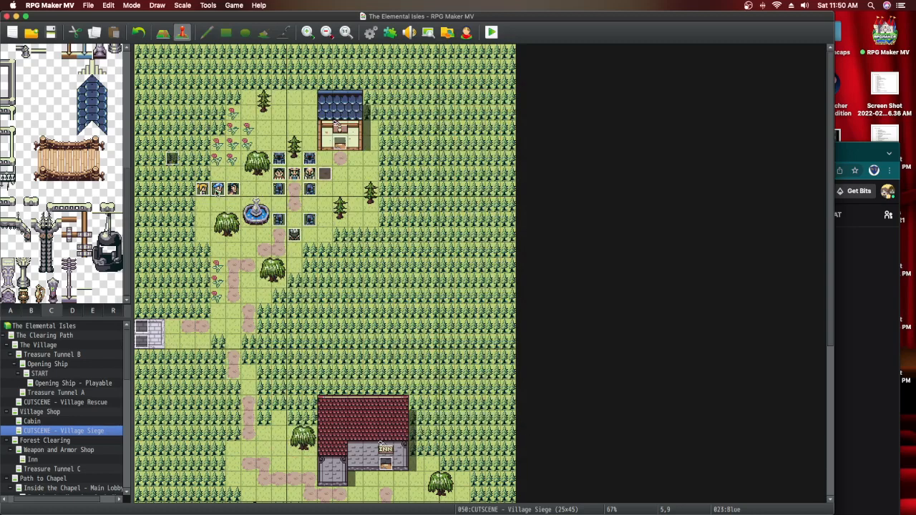
Delete the Blue Haired Girl text command from the Blue event on the Village Siege map and save the event
key("Return")
left_click(420, 165)
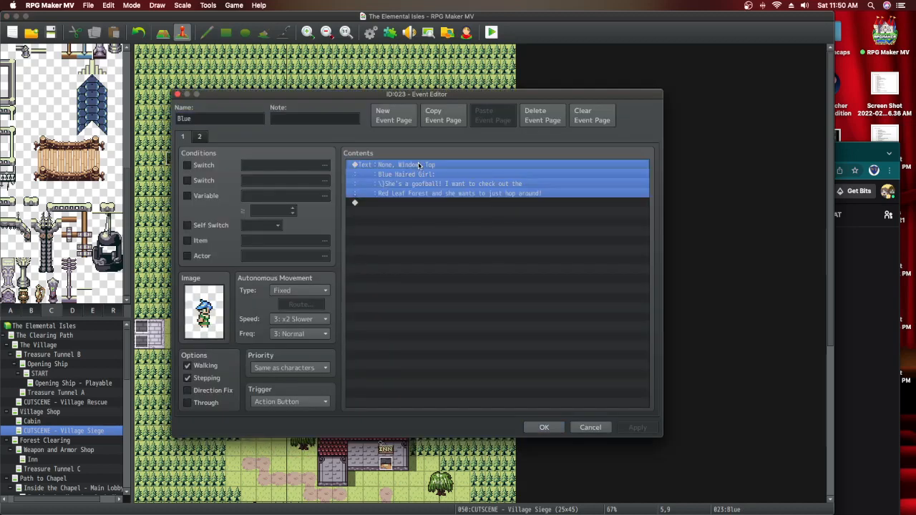
right_click(420, 165)
left_click(439, 225)
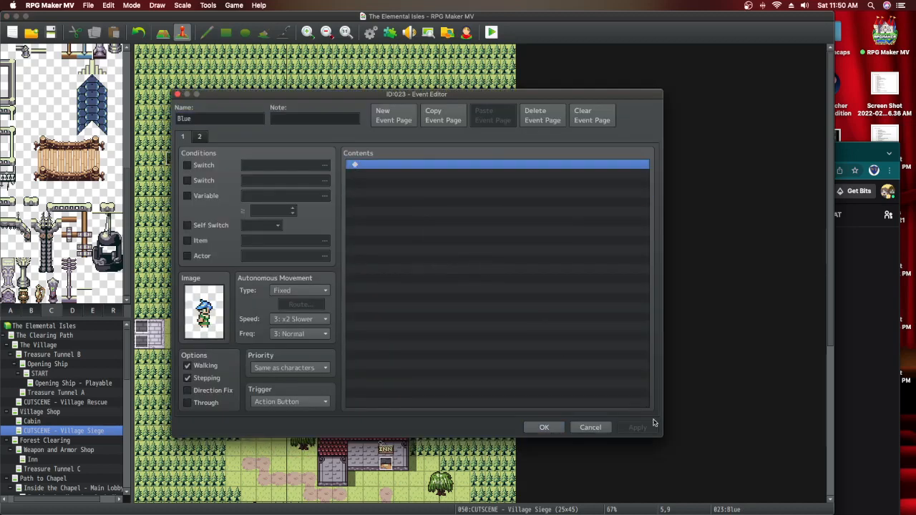
left_click(544, 428)
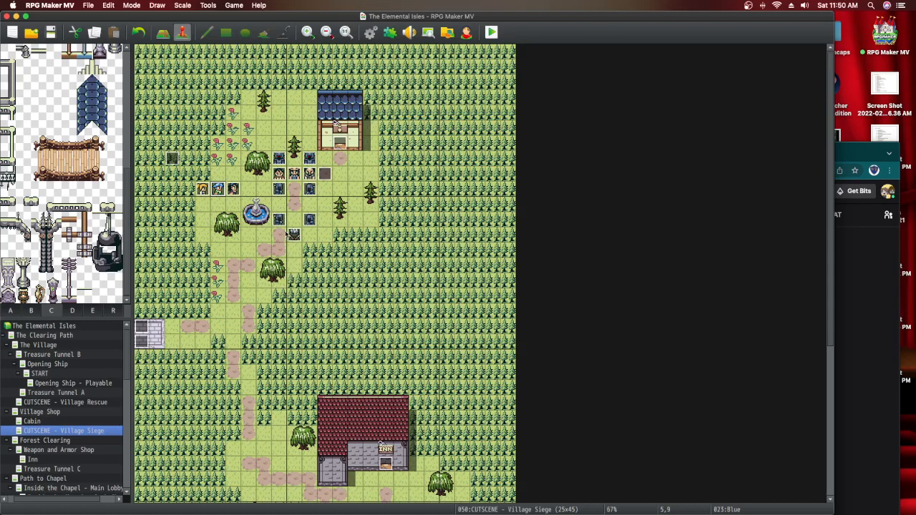
Open EV019, copy Theo's "And now I ask for one simple request" text command, and paste it at the end of the contents
left_click(325, 173)
double_click(327, 173)
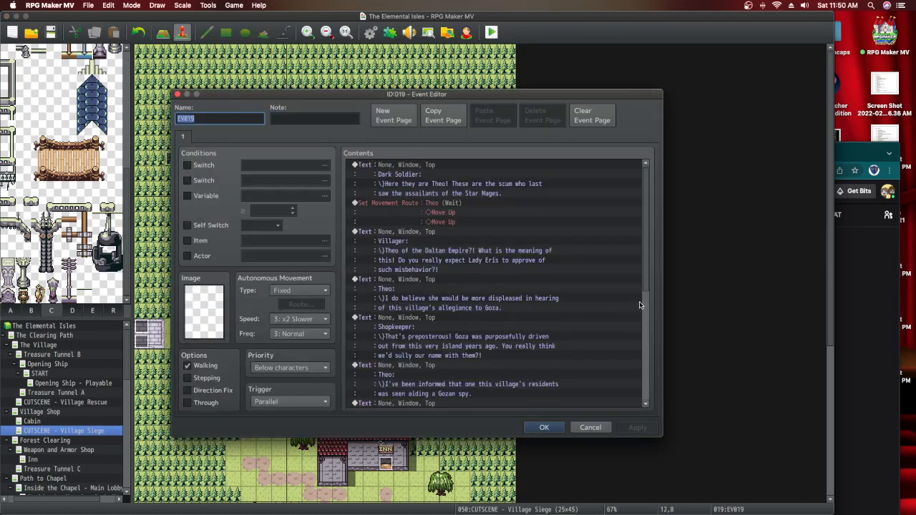
left_click_drag(644, 285, 647, 400)
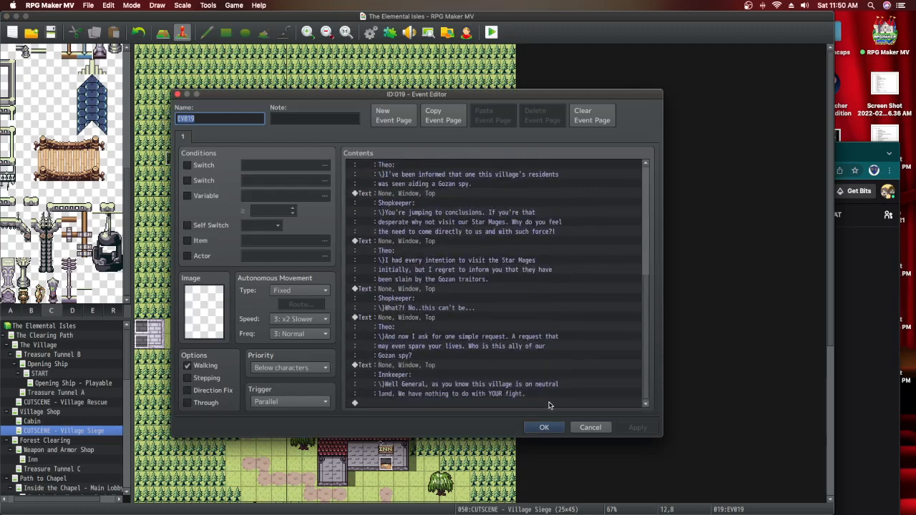
left_click(423, 320)
right_click(425, 319)
left_click(438, 356)
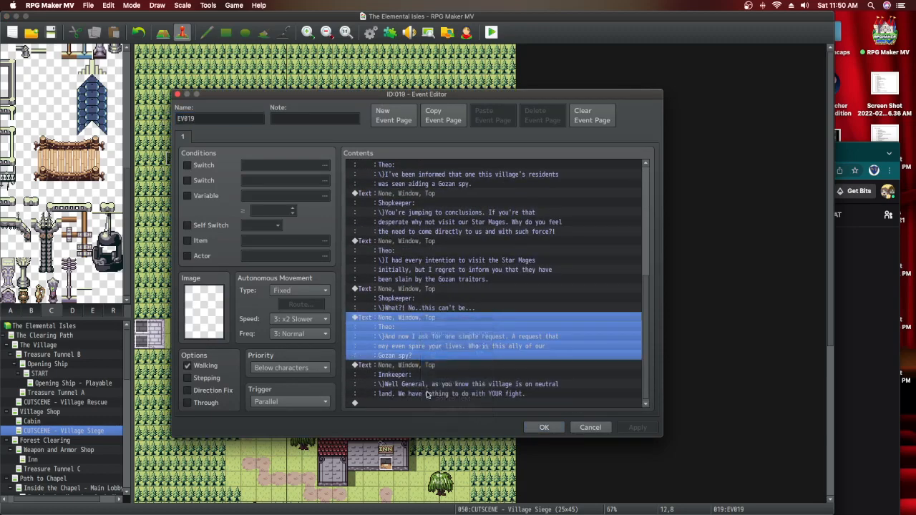
left_click(426, 403)
right_click(426, 403)
left_click(442, 447)
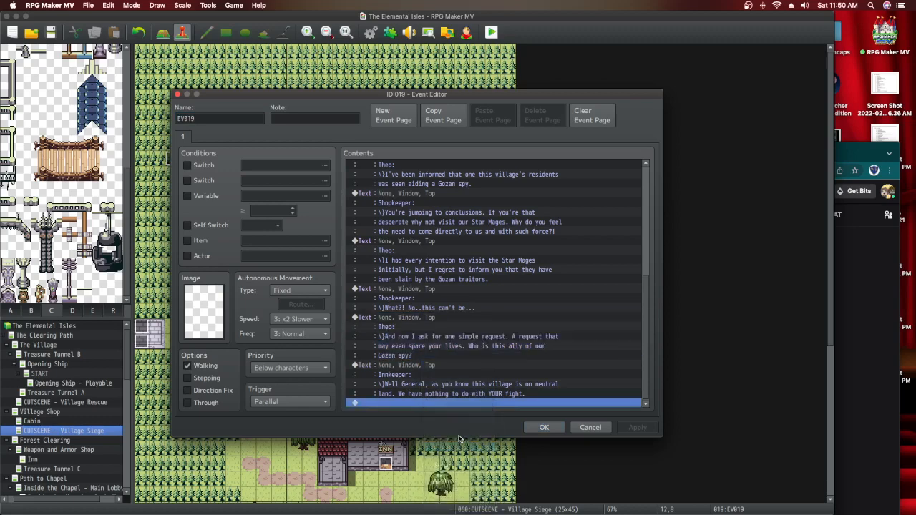
Rewrite Theo's pasted line as "Then I'm afraid there's nothing that can save you." and apply the change
double_click(418, 358)
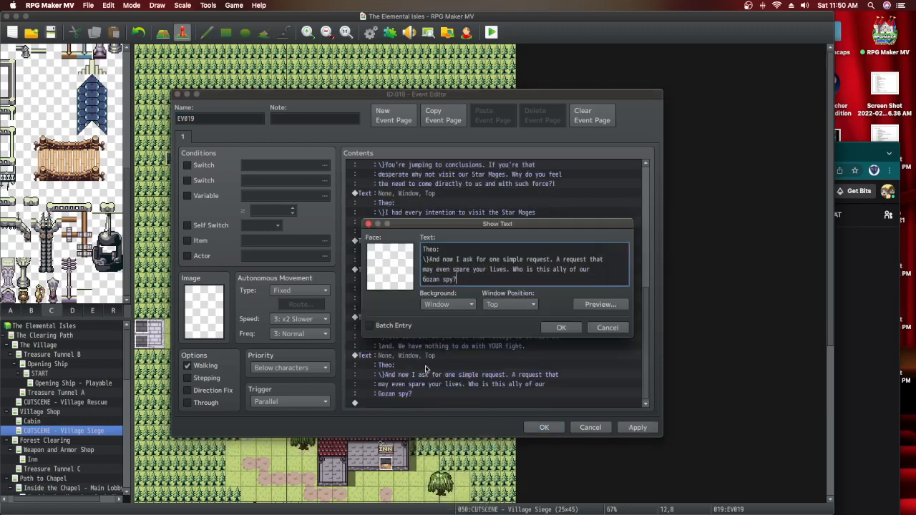
left_click_drag(461, 279, 431, 260)
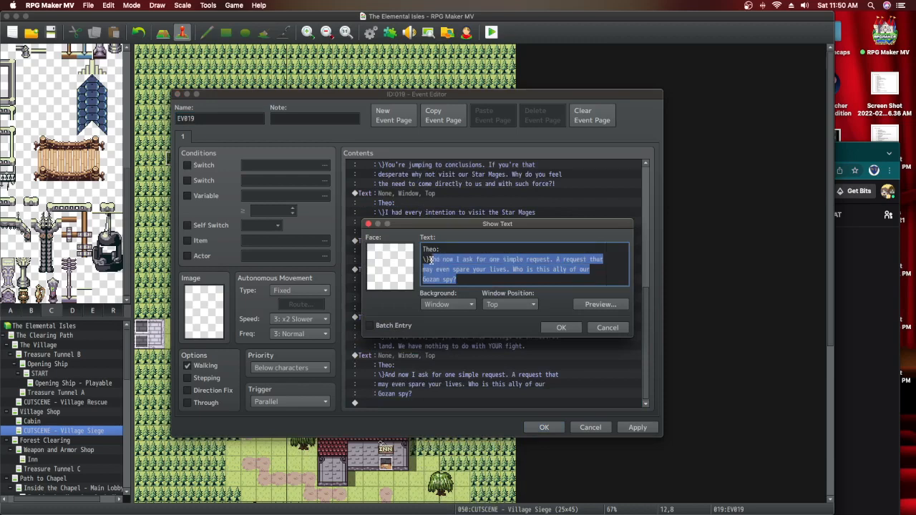
type("A")
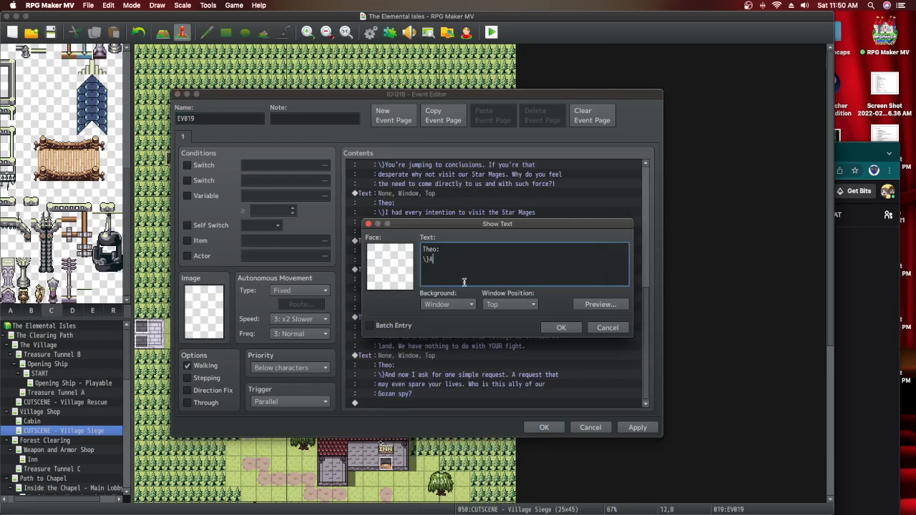
type("Then I'm afriad ther")
key("BackSpace")
key("BackSpace")
key("BackSpace")
type("aid there's nothing that can save you")
left_click(556, 326)
left_click(633, 429)
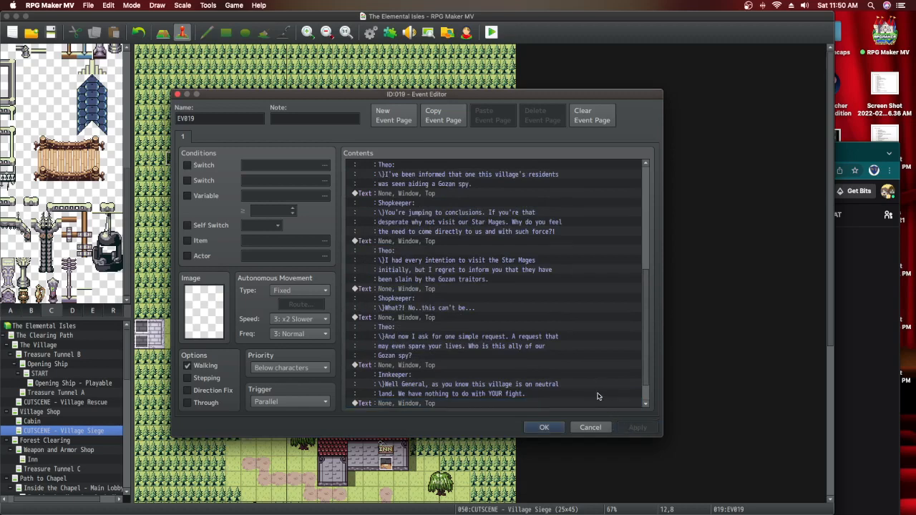
scroll(600, 396, "down", 1)
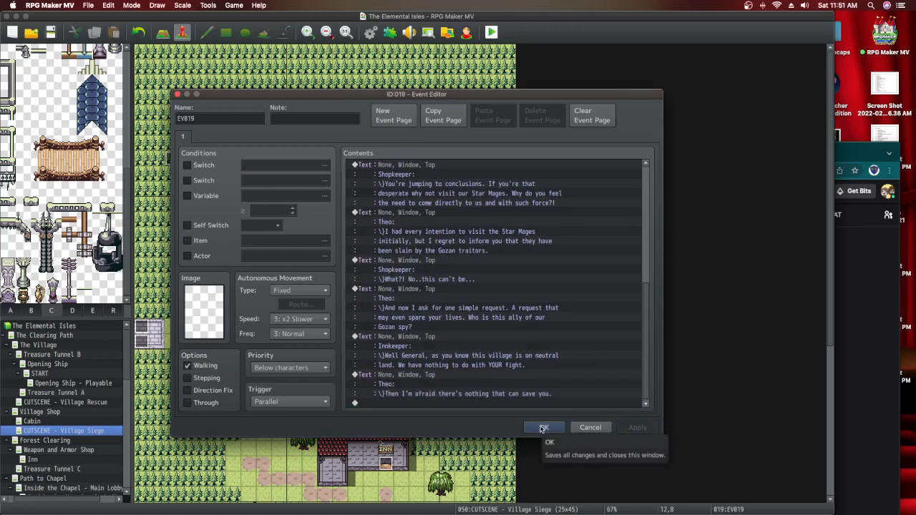
Paste Theo's request text command again at the end of EV019 and change its speaker to "Blonde Girl:"
left_click(469, 403)
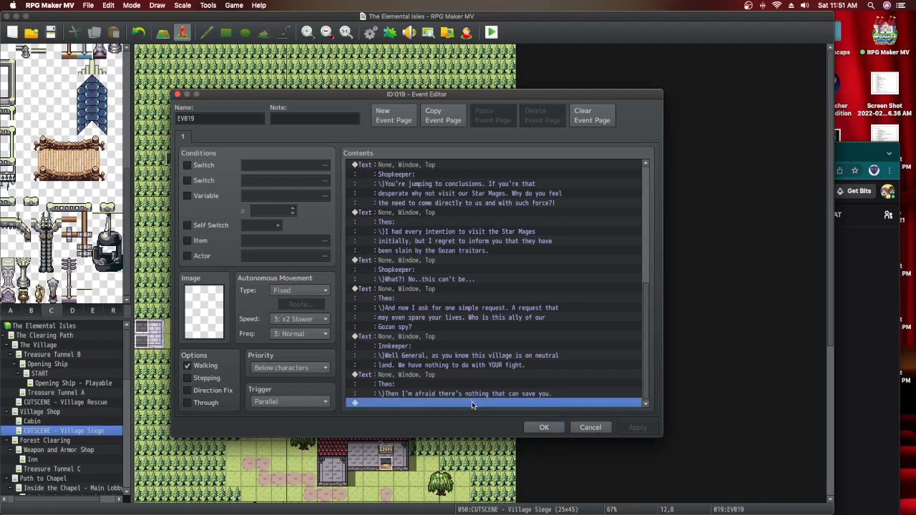
right_click(472, 404)
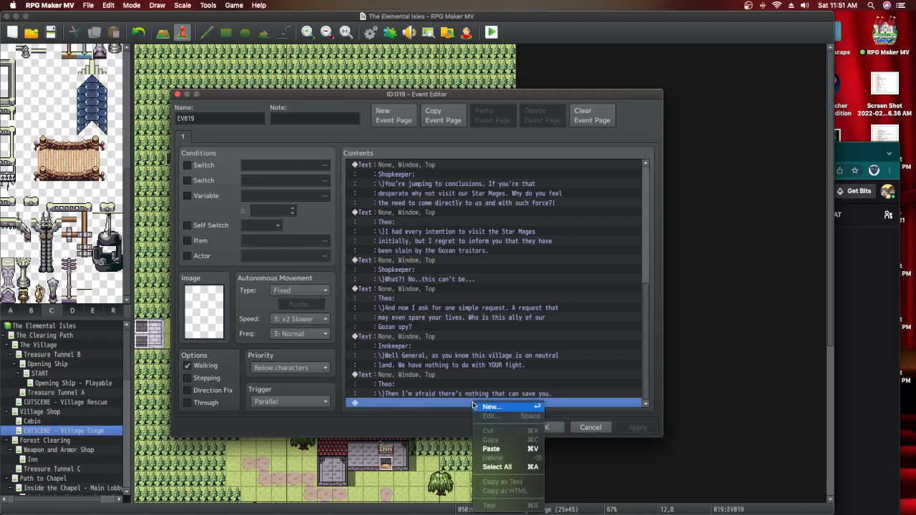
left_click(494, 448)
left_click(439, 362)
double_click(439, 356)
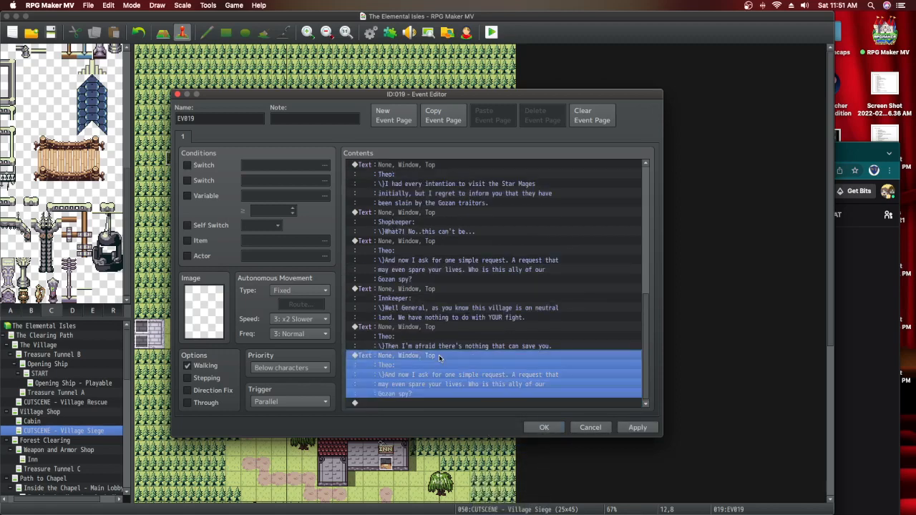
left_click_drag(457, 279, 436, 269)
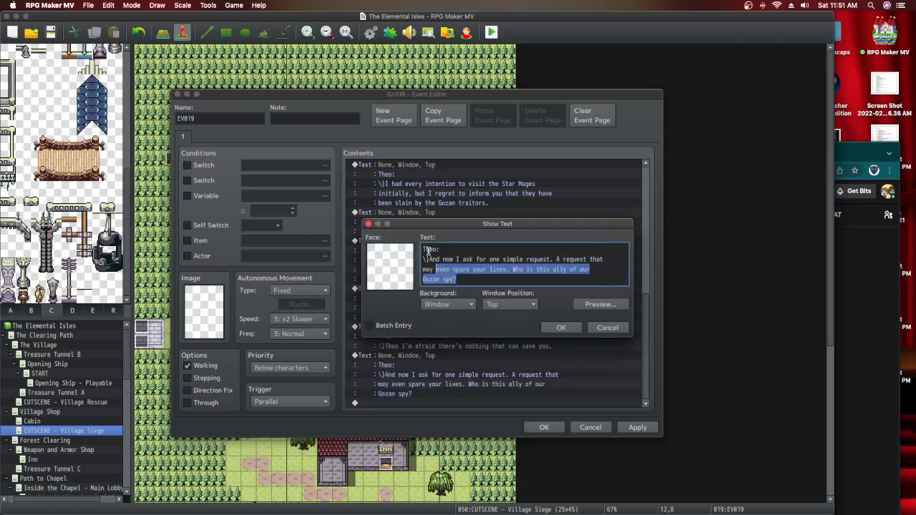
double_click(431, 250)
type("Blonde Girl:")
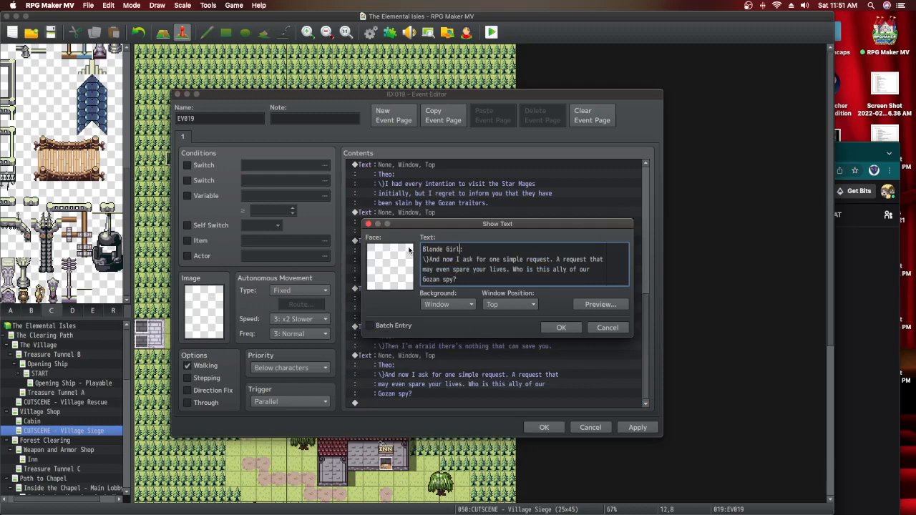
Replace the Blonde Girl's dialogue with "WAIT!" and apply the change to EV019
left_click_drag(458, 280, 432, 262)
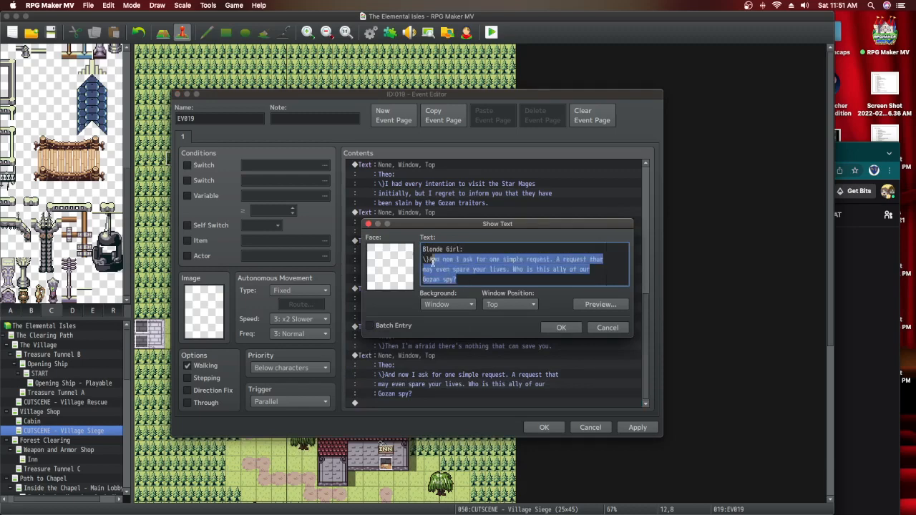
left_click_drag(456, 224, 456, 236)
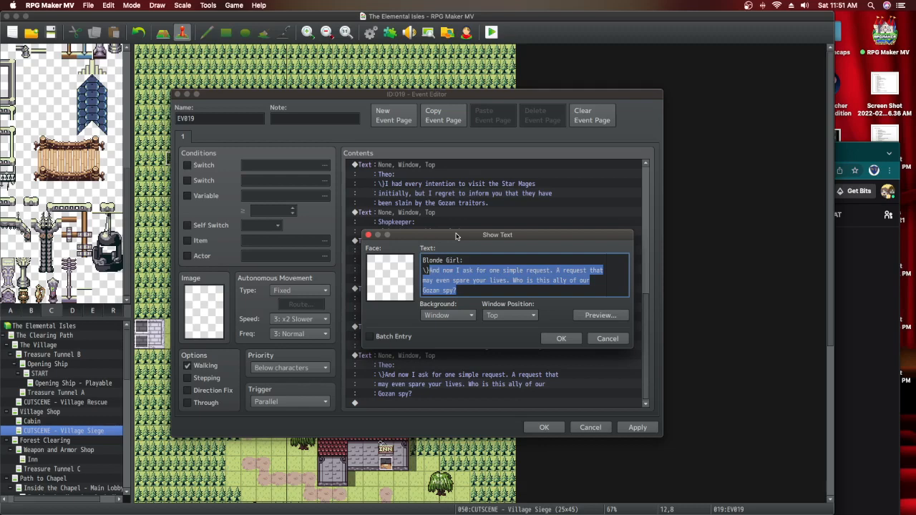
type("WAIT!")
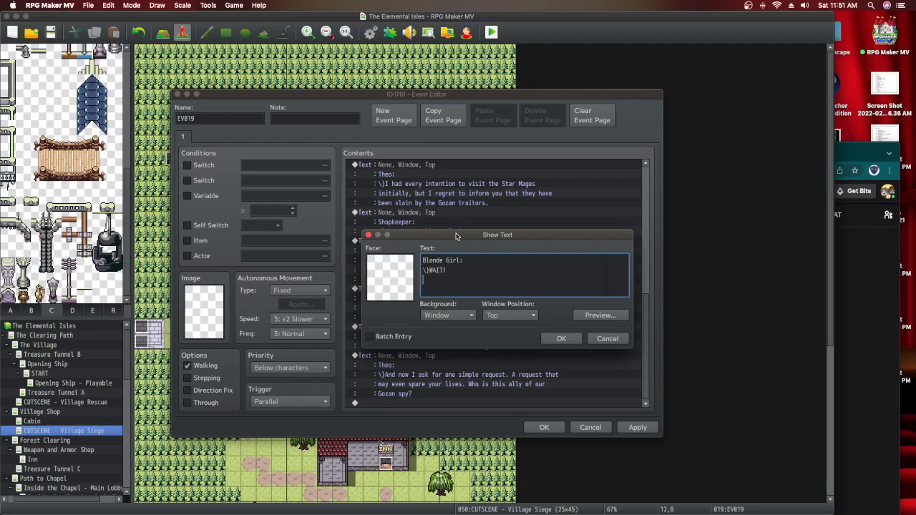
left_click(561, 339)
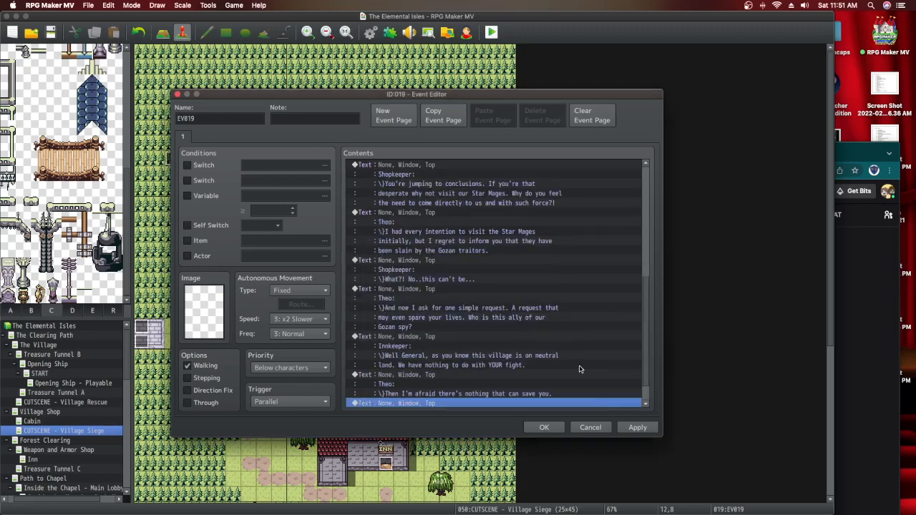
left_click(621, 424)
scroll(537, 386, "down", 1)
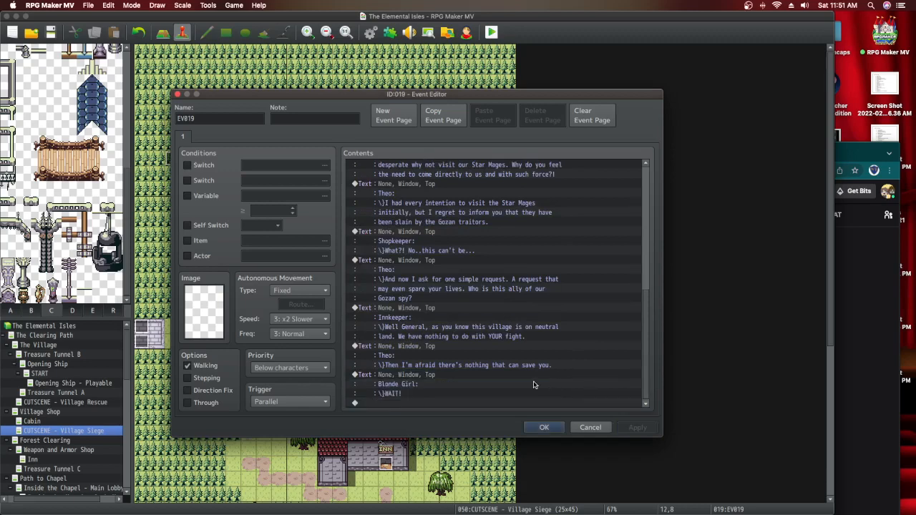
Copy Theo's "Then I'm afraid there's nothing that can save you." text command and paste it after the Blonde Girl's line
left_click(438, 349)
right_click(438, 349)
left_click(453, 383)
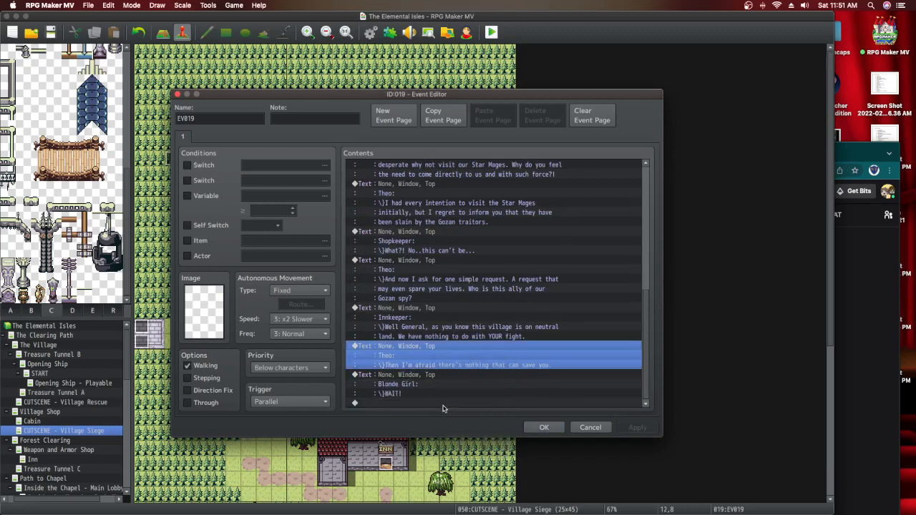
left_click(443, 404)
right_click(444, 403)
left_click(476, 451)
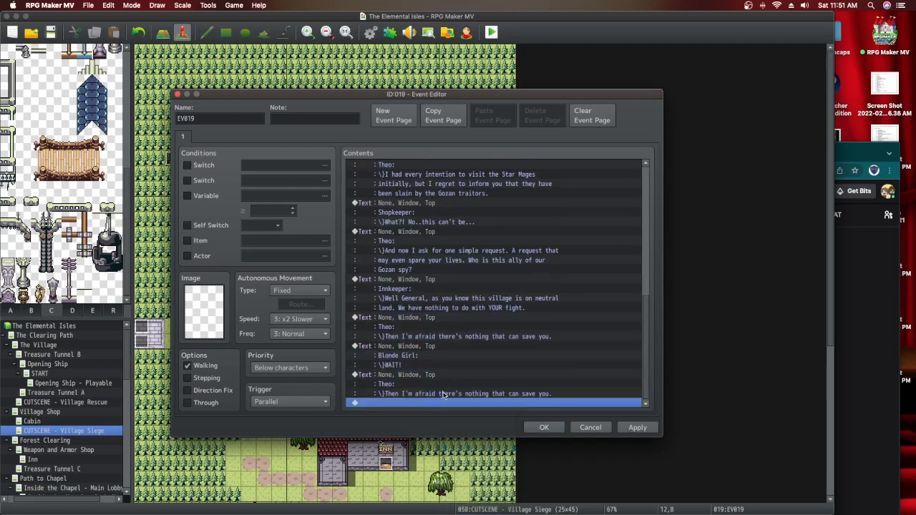
left_click(441, 375)
double_click(442, 378)
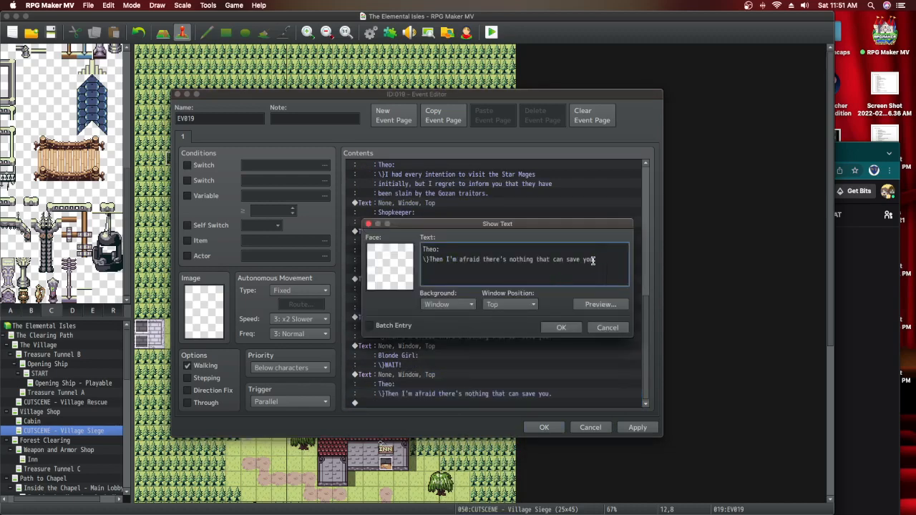
left_click_drag(600, 259, 429, 260)
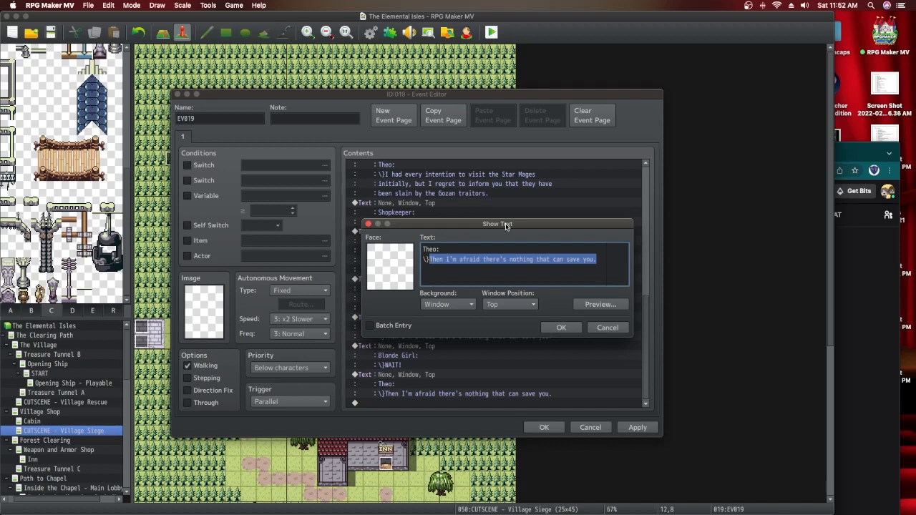
left_click(561, 328)
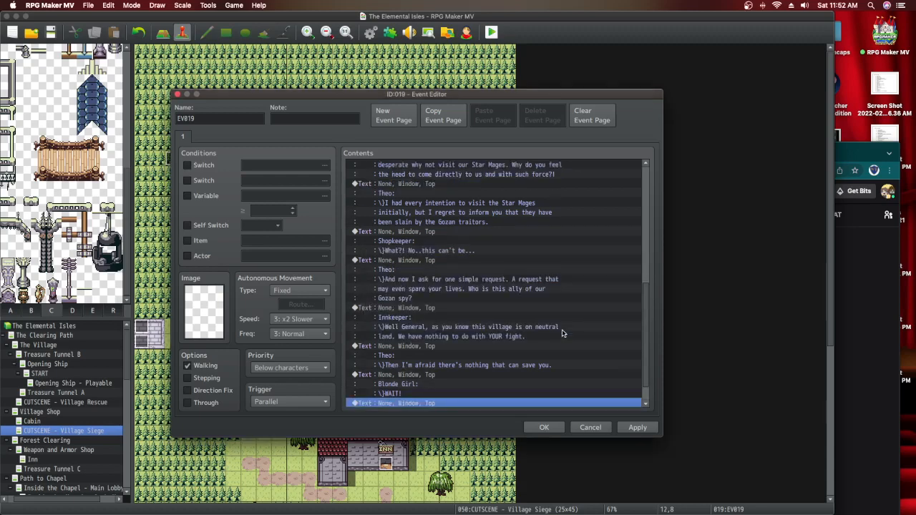
left_click(629, 428)
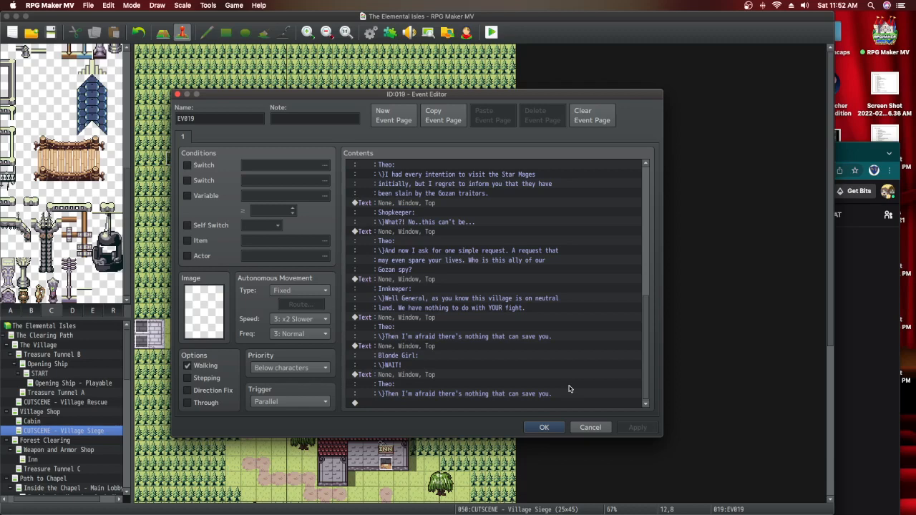
Replace the dialogue in Theo's last text command with "Hm?" and apply the change
left_click(439, 375)
double_click(439, 375)
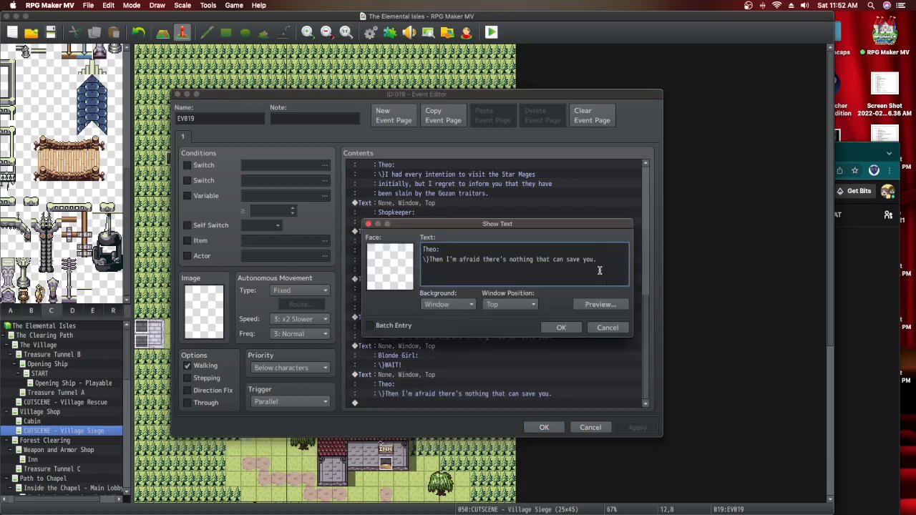
left_click_drag(598, 259, 430, 262)
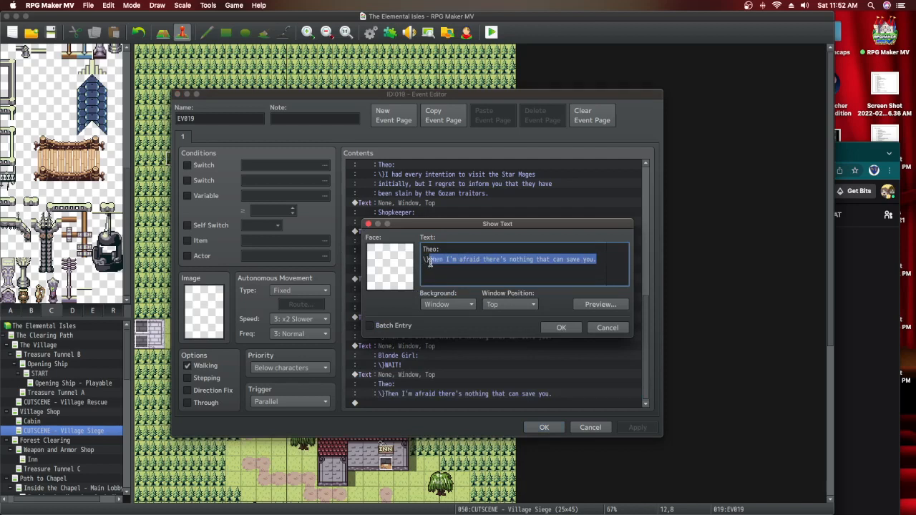
type("W")
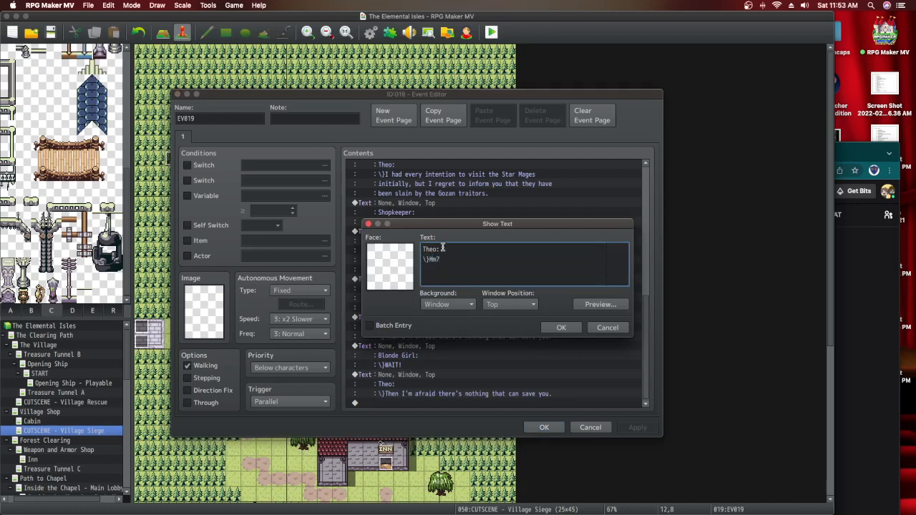
left_click(562, 328)
left_click(624, 429)
scroll(548, 394, "down", 2)
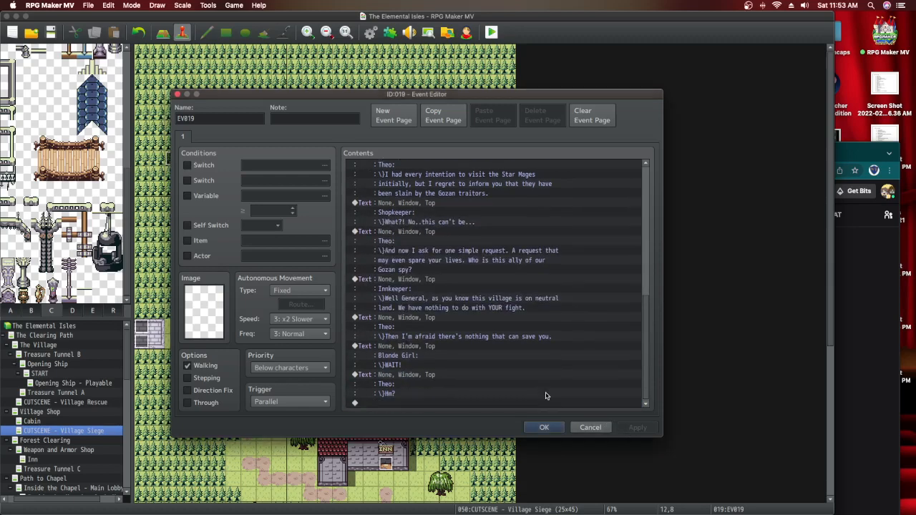
Copy the Blonde Girl's "WAIT!" text command and paste it after Theo's "Hm?" line
left_click(445, 348)
right_click(445, 348)
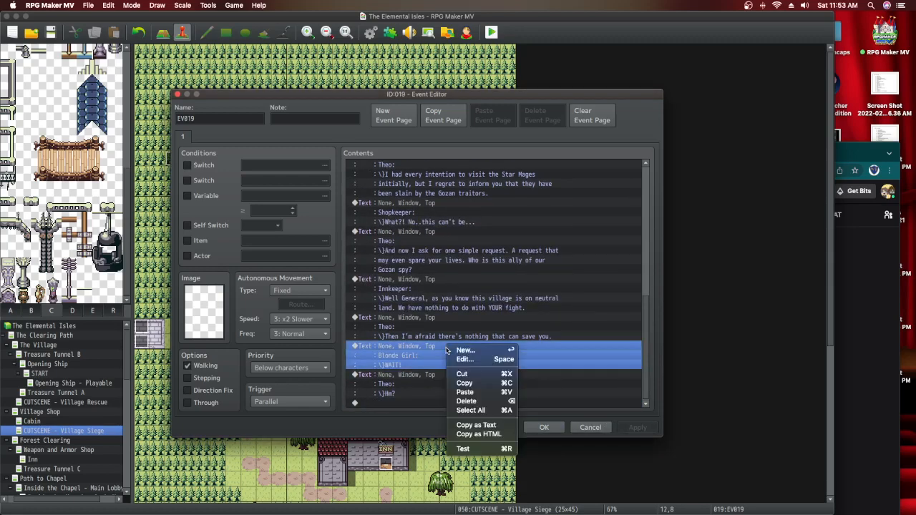
left_click(462, 386)
left_click(441, 405)
right_click(441, 405)
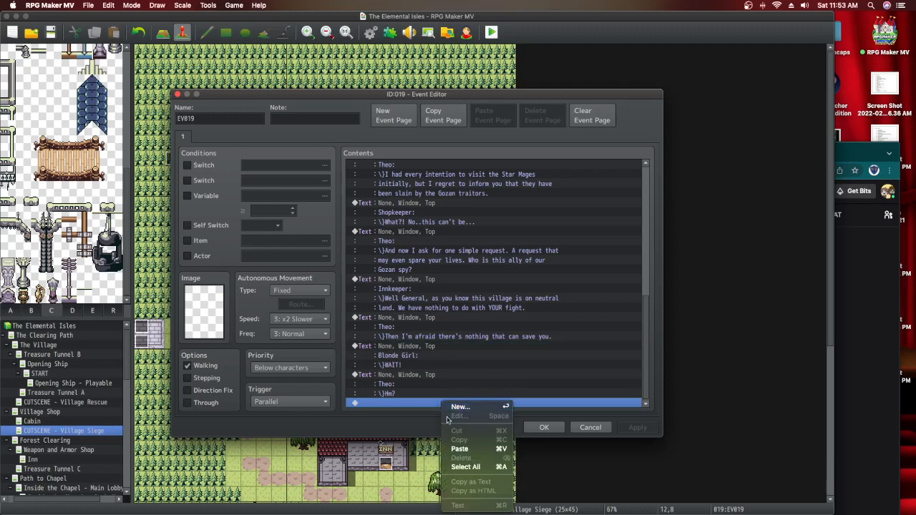
left_click(463, 449)
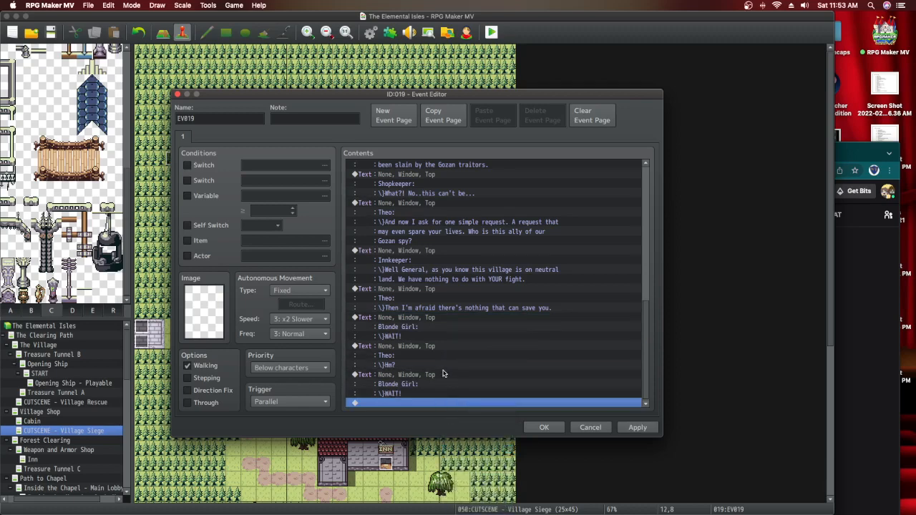
Replace the Blonde Girl's last "WAIT!" with "Klair helped save us! We wandered into the woods and Klair saved us with the help of a man with a"
double_click(443, 374)
left_click_drag(457, 261, 429, 261)
type("Kla")
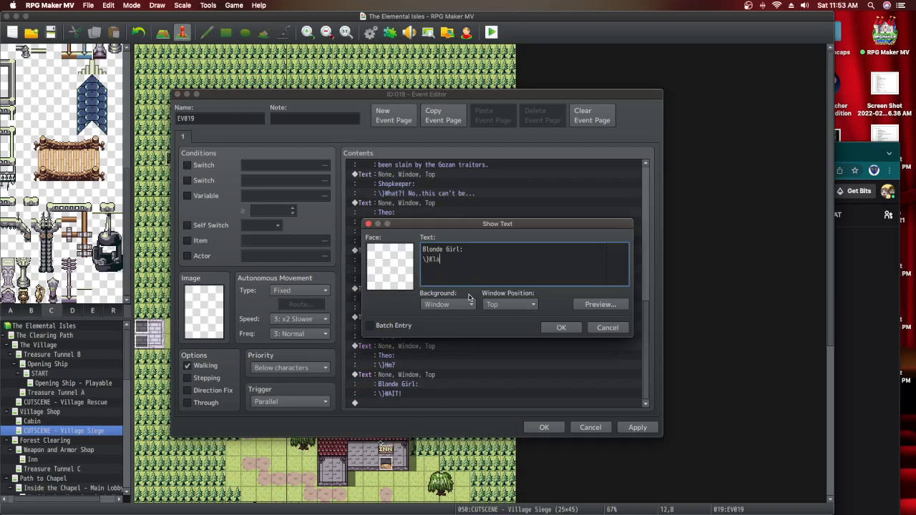
type("ir helped save us! We wandered into the woods")
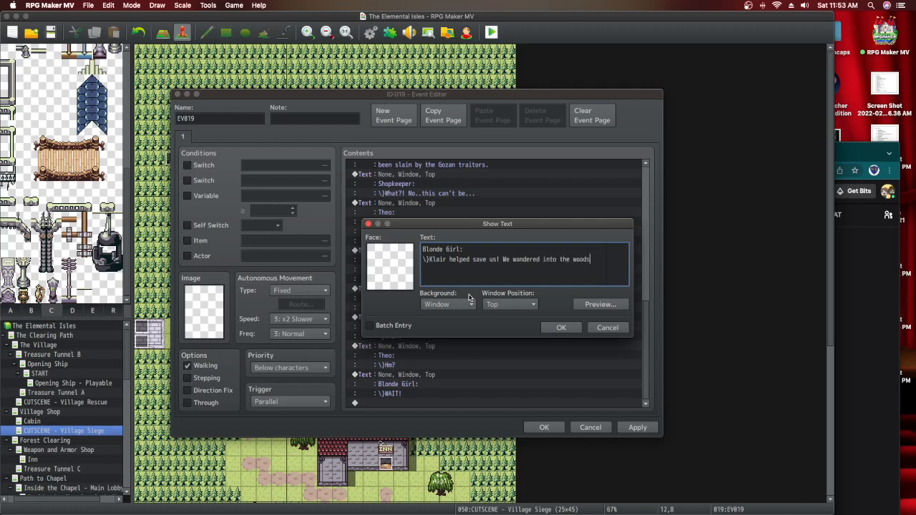
type(" and")
key("Return")
type("Klair saved us with the help of a man with a")
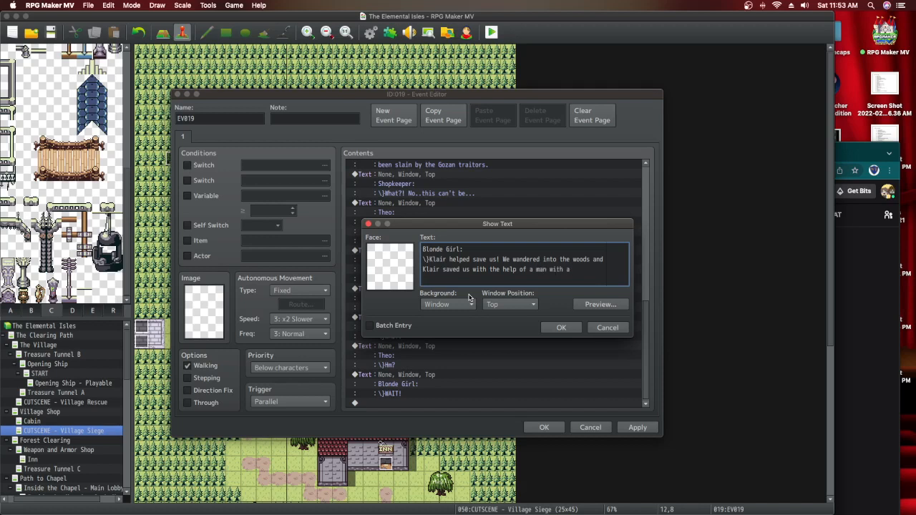
Rewrite the Blonde Girl's draft after "Klair" as "saved us! We went into the woods even though we weren't"
key("BackSpace")
key("BackSpace")
key("BackSpace")
key("BackSpace")
key("BackSpace")
key("BackSpace")
key("BackSpace")
key("BackSpace")
key("BackSpace")
key("BackSpace")
key("BackSpace")
key("BackSpace")
key("BackSpace")
key("BackSpace")
key("BackSpace")
key("BackSpace")
key("BackSpace")
key("BackSpace")
key("BackSpace")
key("BackSpace")
key("BackSpace")
key("BackSpace")
key("BackSpace")
key("BackSpace")
key("BackSpace")
key("BackSpace")
left_click_drag(489, 272, 449, 261)
type("sa")
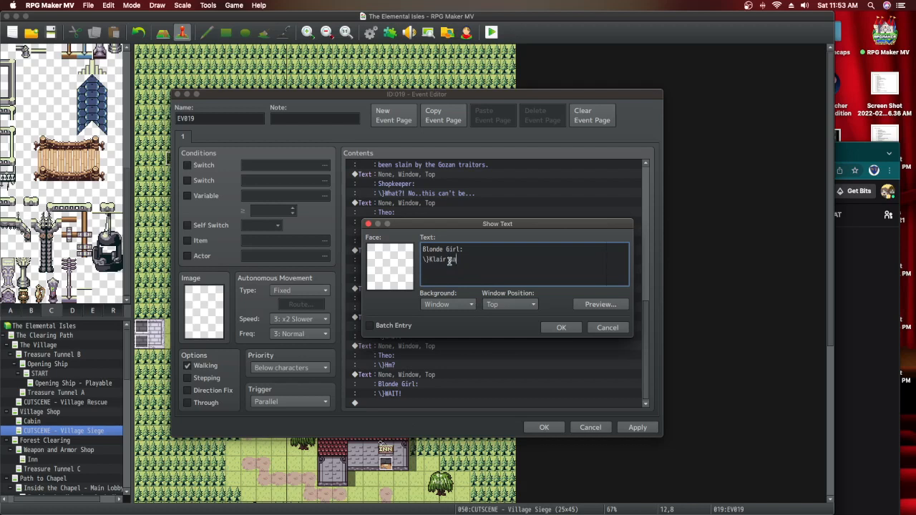
type("ved us! We went into the woods even though")
key("Return")
type("we weren't")
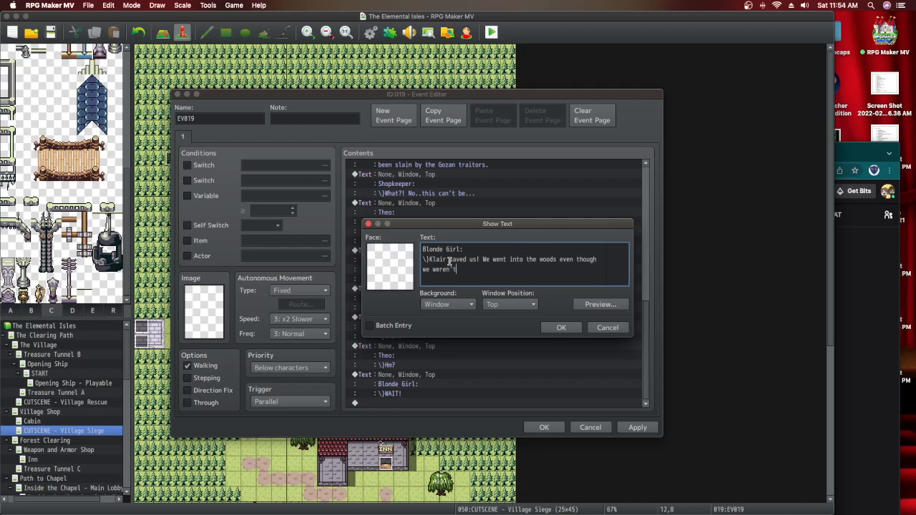
Complete the Blonde Girl's line with "supposed to. It was our fault Klair got involved. I'm sorry!" and apply the change to EV019
type(" supposed to. It was our fault Klair got involved. I'm sorry!")
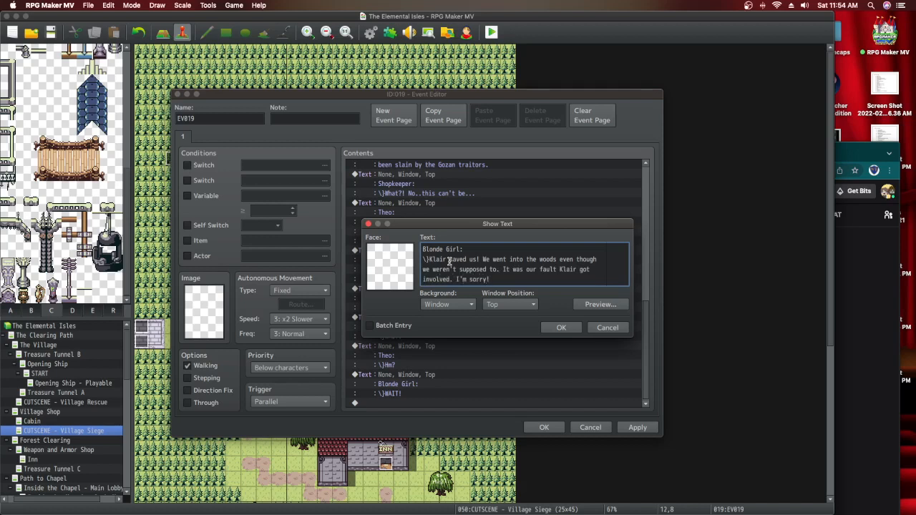
left_click(563, 327)
left_click(648, 431)
Copy Theo's "Hm?" text command and paste it after the Blonde Girl's apology
scroll(501, 301, "down", 3)
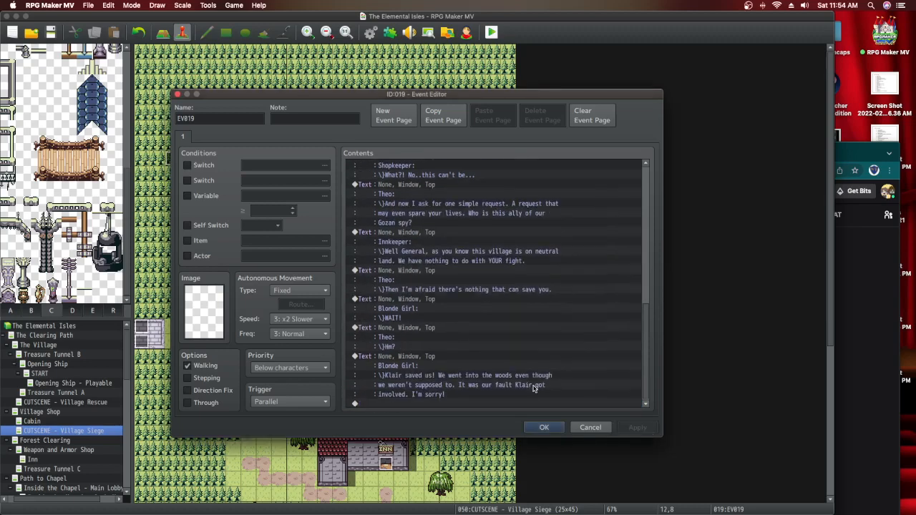
left_click(422, 328)
right_click(422, 327)
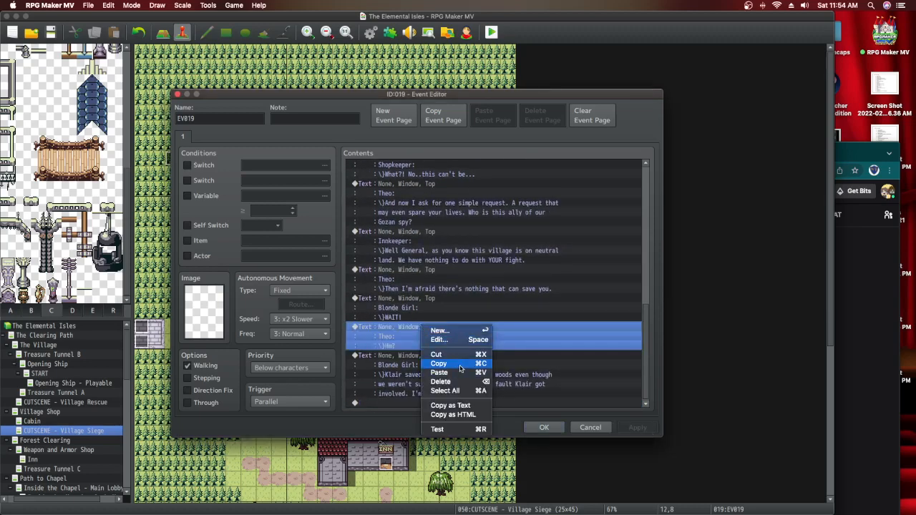
left_click(440, 408)
left_click(440, 404)
right_click(443, 402)
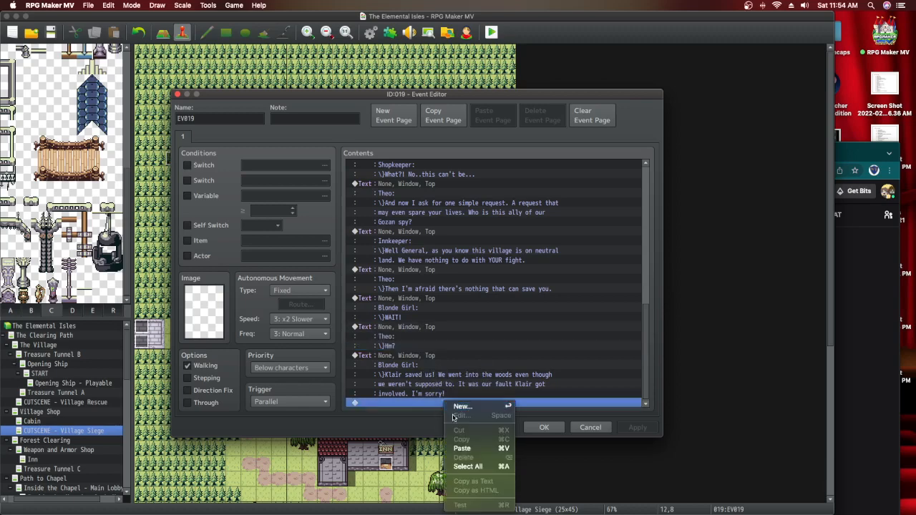
left_click(471, 451)
Replace the dialogue in Theo's pasted text command with "Is this true?" and apply the change
double_click(422, 370)
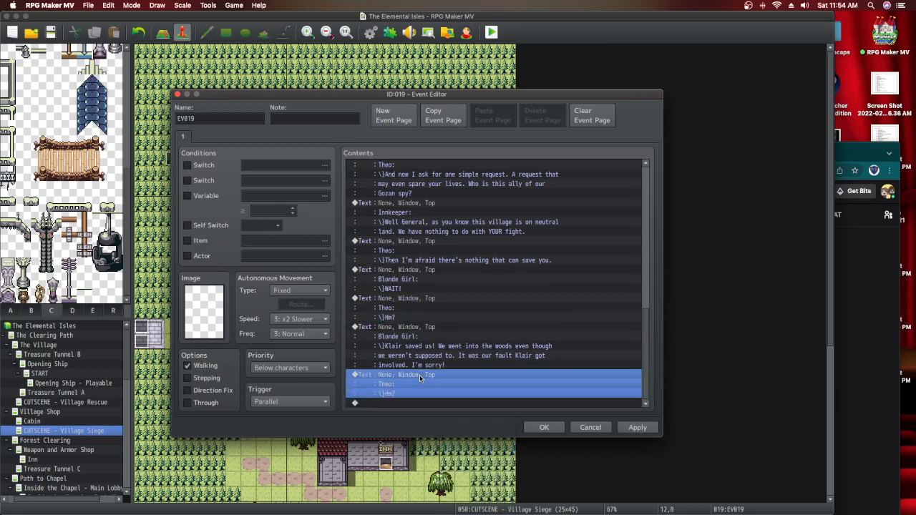
left_click_drag(441, 259, 430, 262)
type("Is this true?")
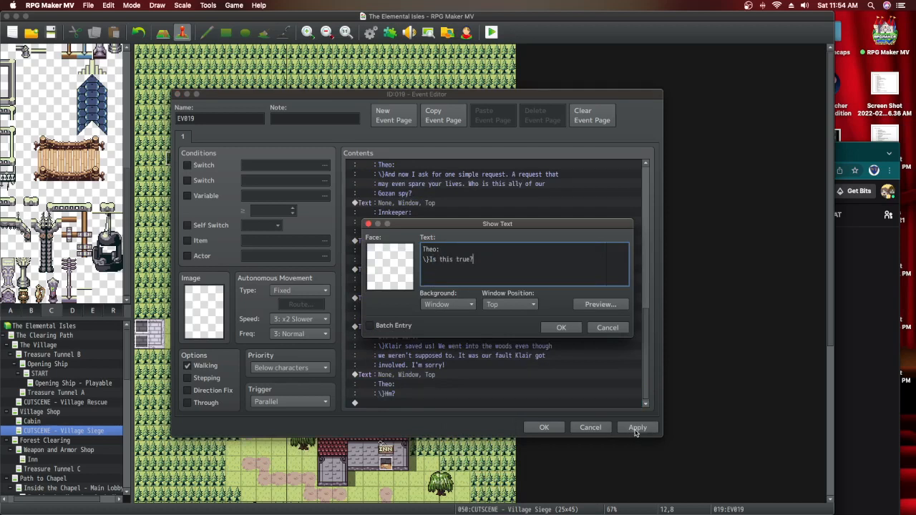
left_click(574, 334)
left_click(629, 423)
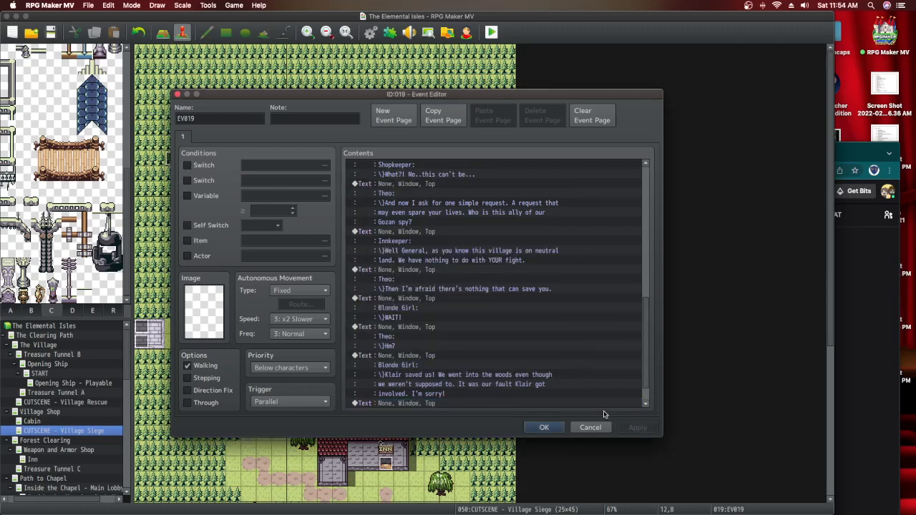
Copy the Blonde Girl's "Klair saved us!" text command and paste it after Theo's "Is this true?" line
left_click(431, 329)
right_click(432, 329)
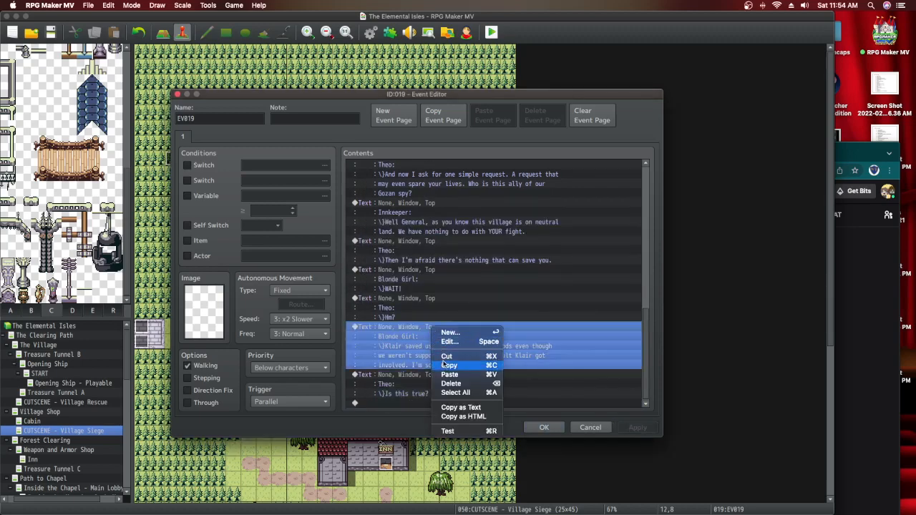
left_click(438, 368)
right_click(424, 406)
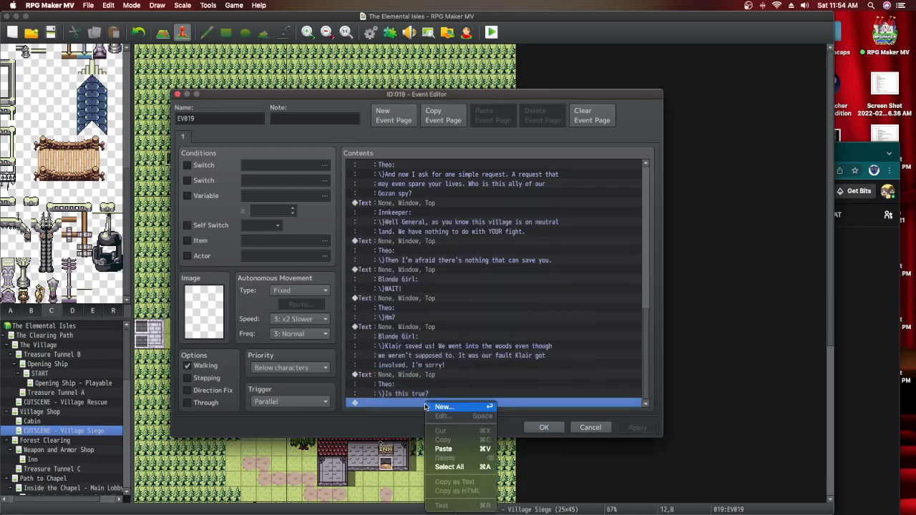
left_click(450, 448)
Replace the dialogue in the Blonde Girl's pasted text command with "Yes! Klair was with a guy who saved us from monsters."
double_click(434, 361)
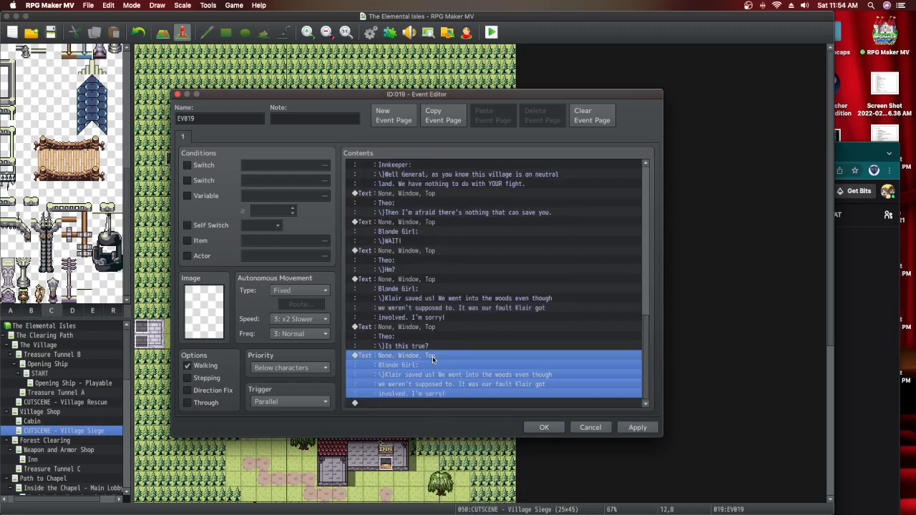
left_click_drag(502, 281, 430, 262)
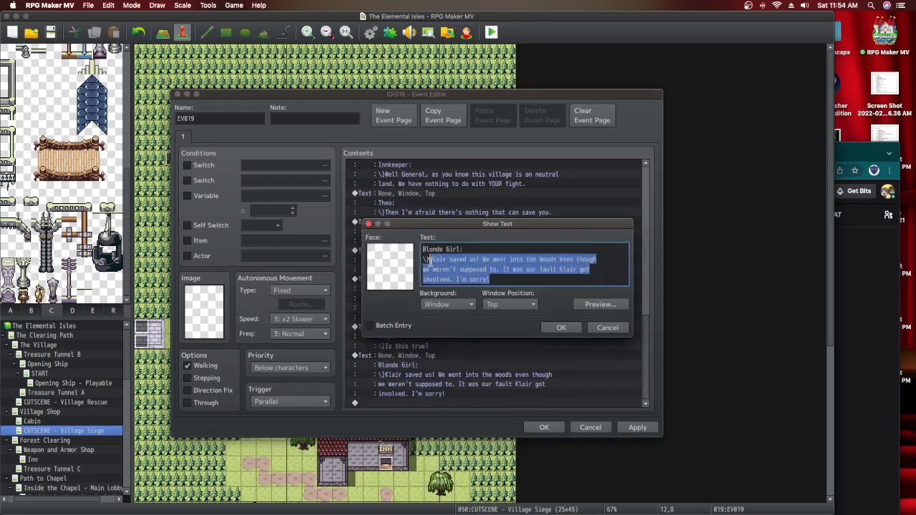
type("Yes?")
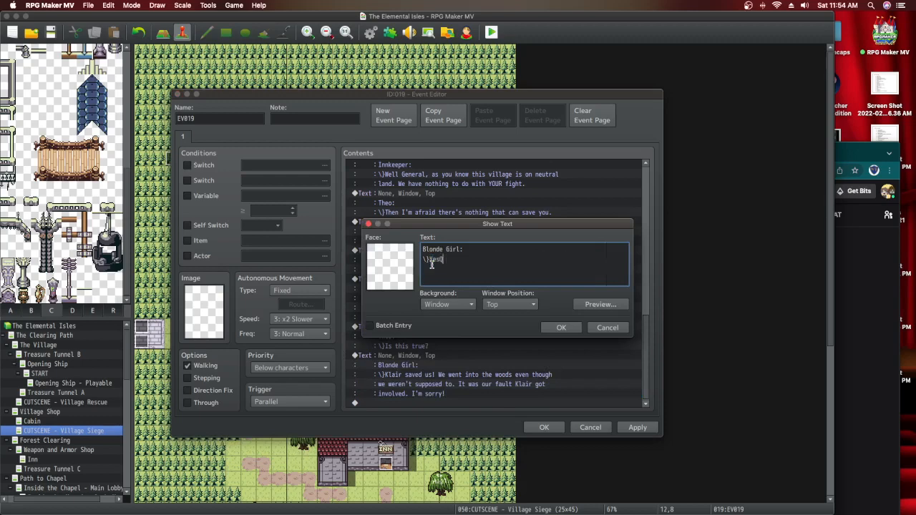
key("BackSpace")
type("! Klair")
type("was with a guy who s")
type("aved us from monsters.We'l")
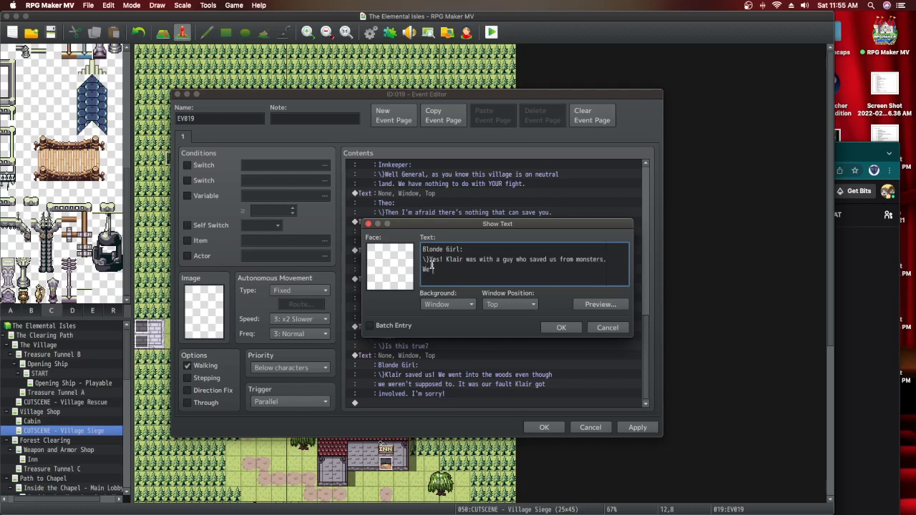
Continue the Blonde Girl's reply with "We'll never wander from the village again just please spare them!" and apply the change
type(" never wander from the village again just please")
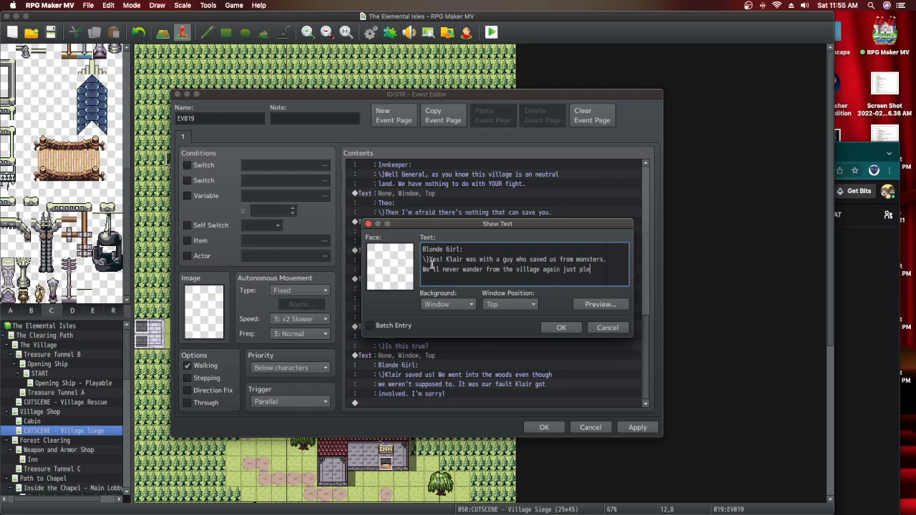
key("Return")
type("spare them!")
left_click(560, 330)
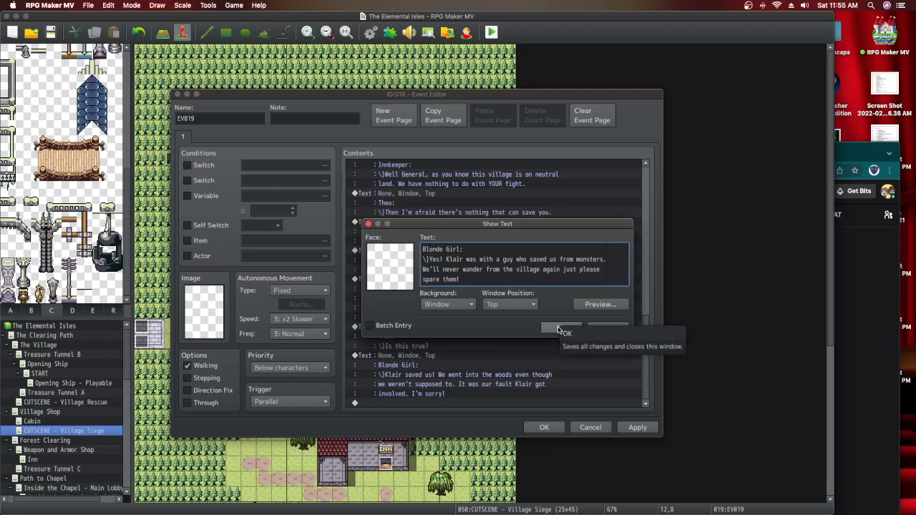
left_click(560, 329)
left_click(637, 427)
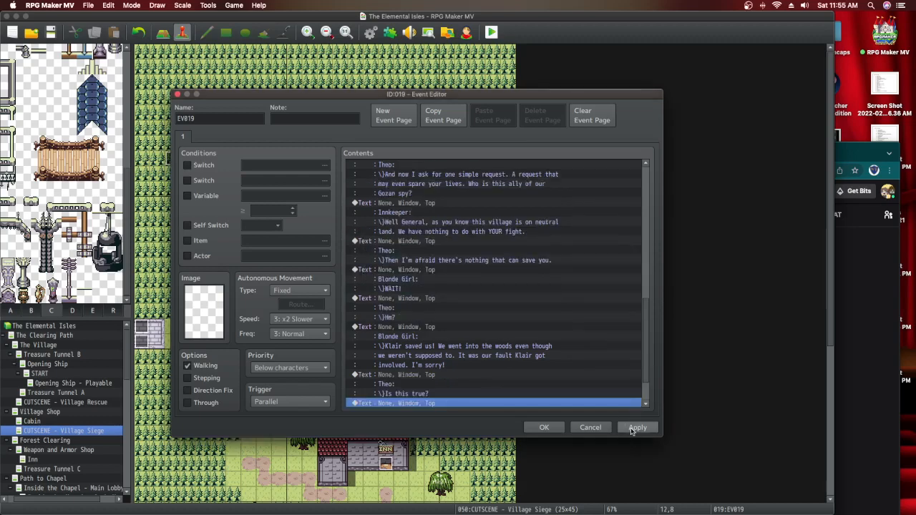
Change "spare them!" to "don't hurt them!" in the Blonde Girl's last line and apply the change
scroll(544, 387, "down", 3)
left_click(457, 360)
double_click(456, 360)
left_click_drag(440, 279, 417, 284)
type("dont' them!")
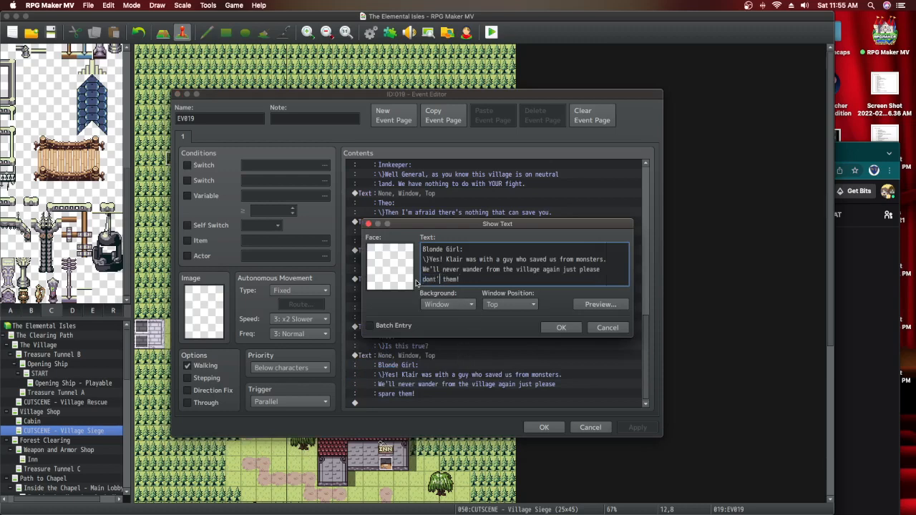
key("BackSpace")
key("BackSpace")
type("'t hurt")
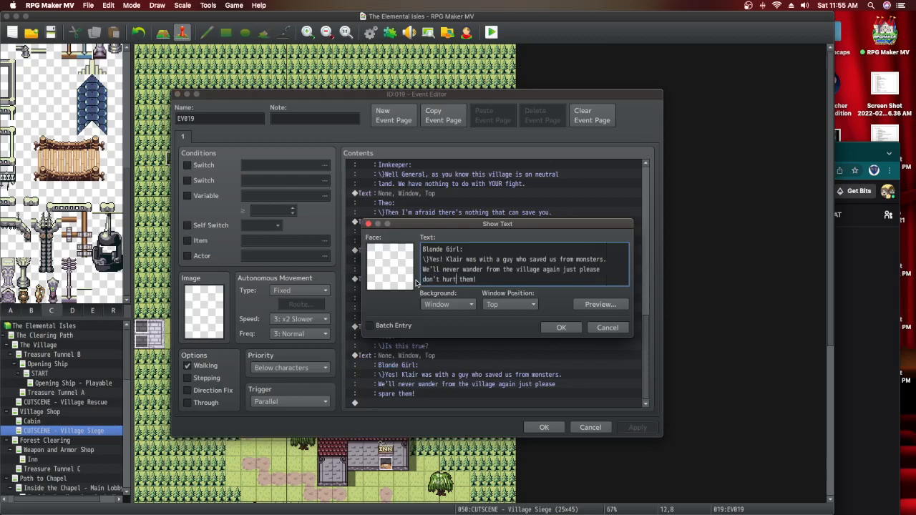
left_click(561, 327)
left_click(636, 427)
Review the recent dialogue between Theo and the Blonde Girl in EV019's contents
scroll(584, 379, "down", 3)
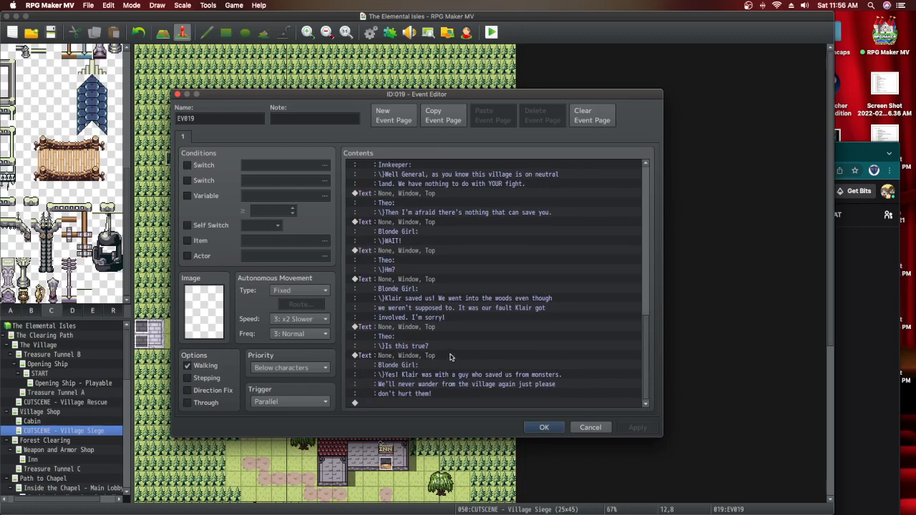
left_click(448, 331)
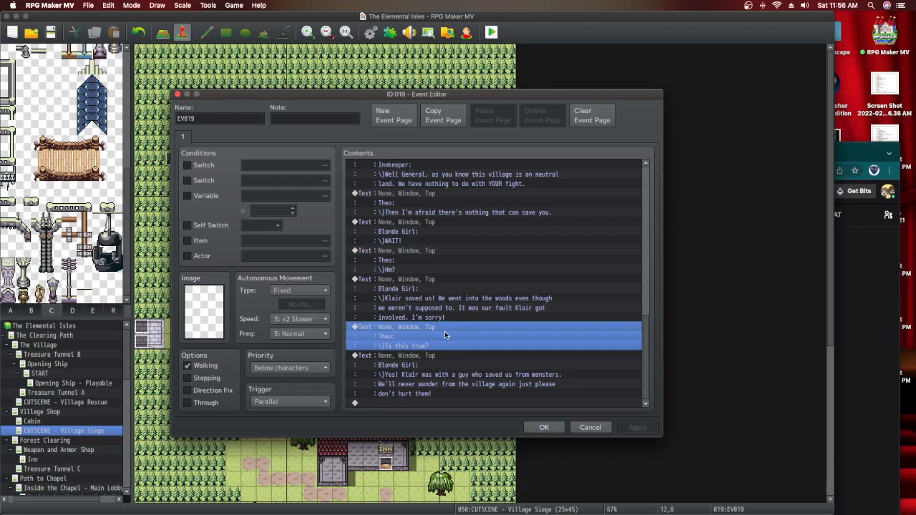
right_click(444, 334)
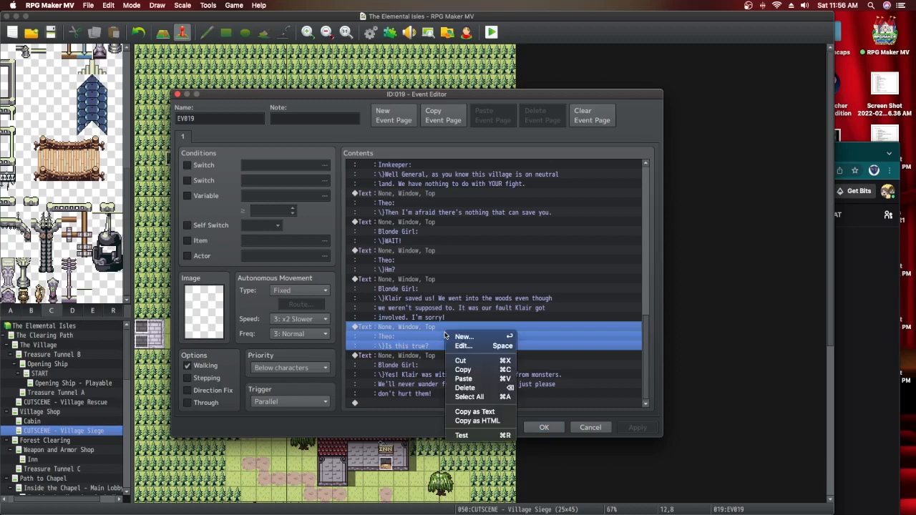
left_click(435, 338)
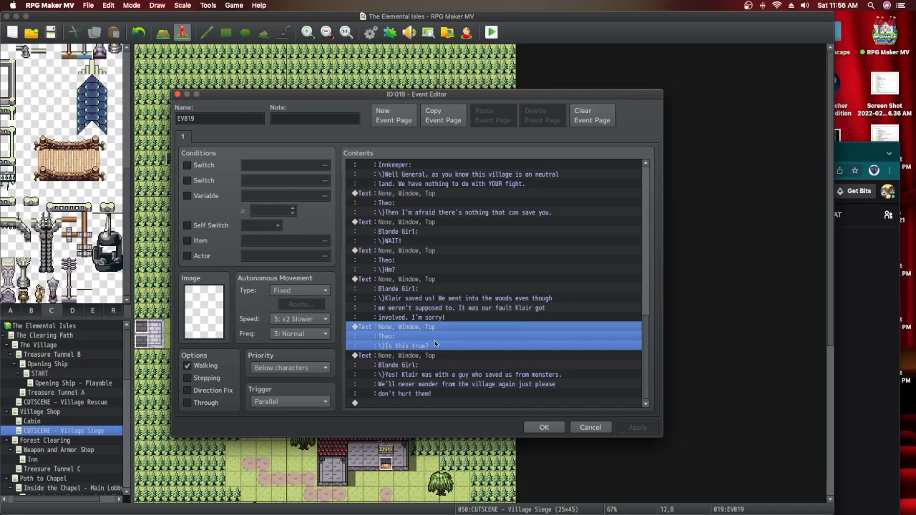
scroll(487, 401, "up", 2)
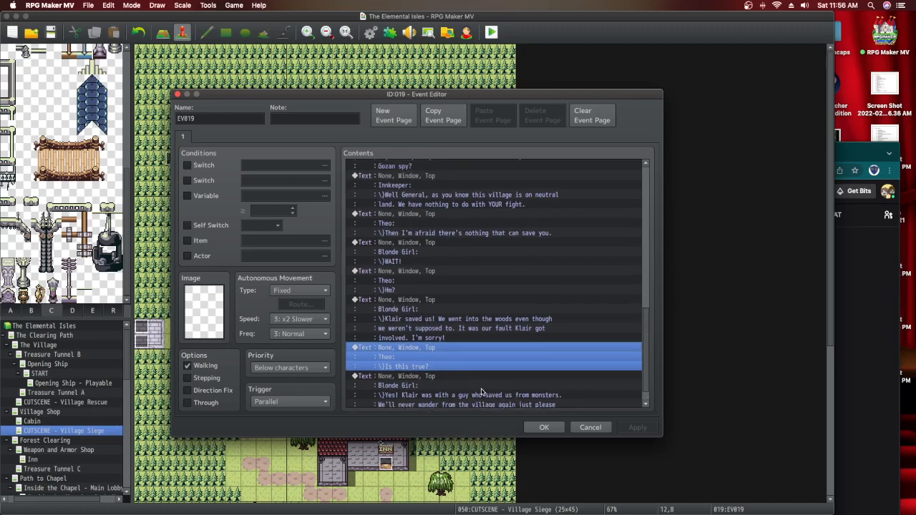
scroll(482, 393, "up", 1)
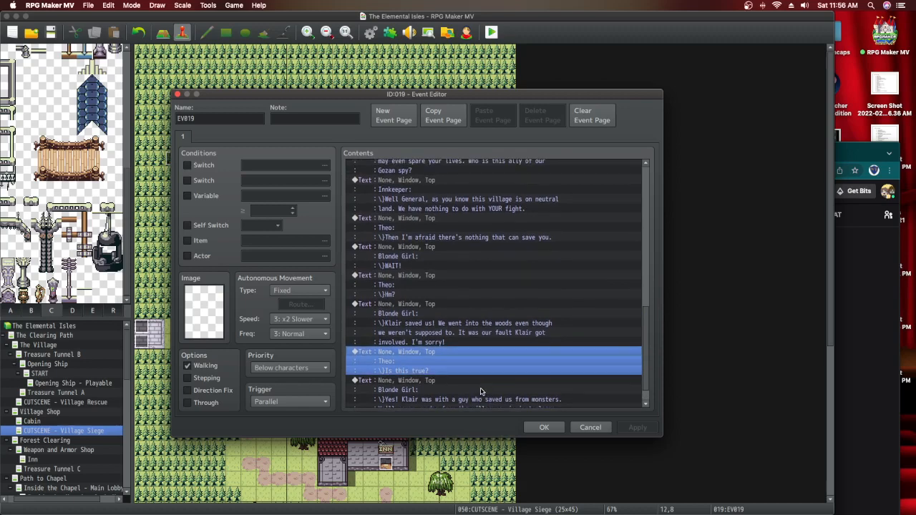
scroll(482, 393, "up", 1)
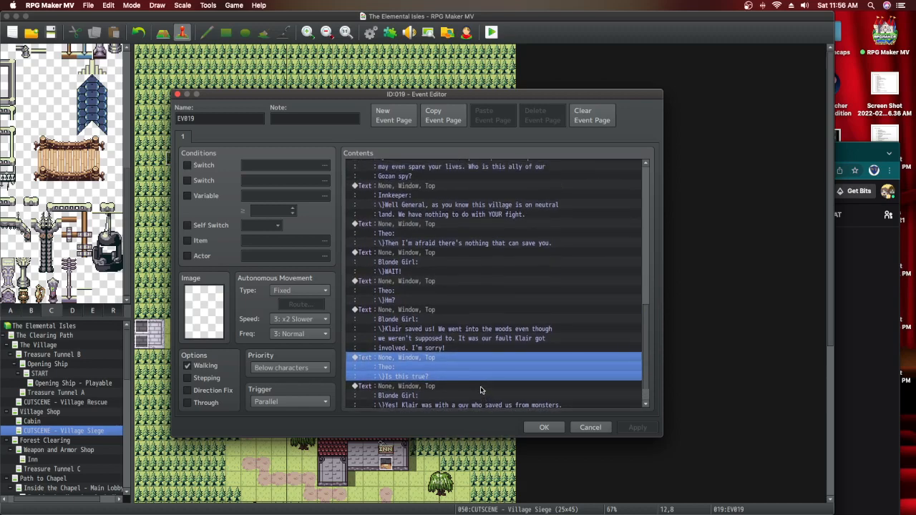
scroll(481, 391, "up", 1)
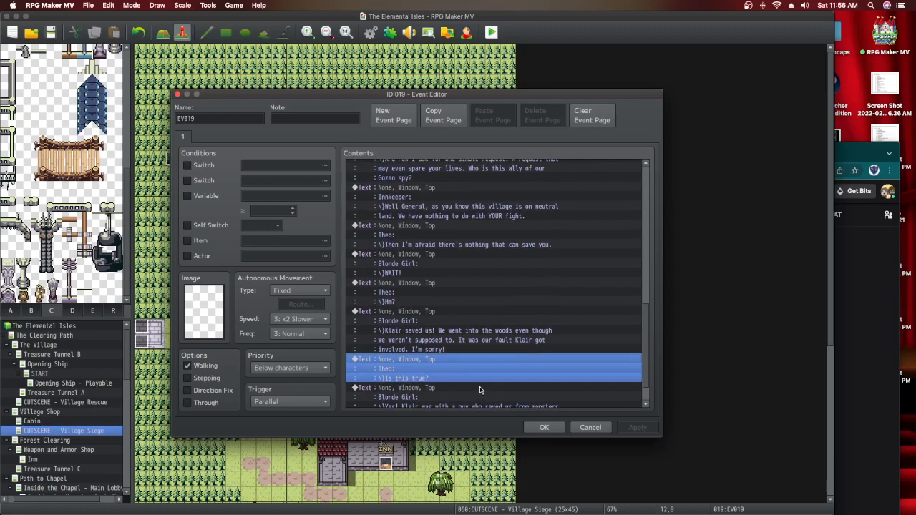
scroll(481, 390, "up", 1)
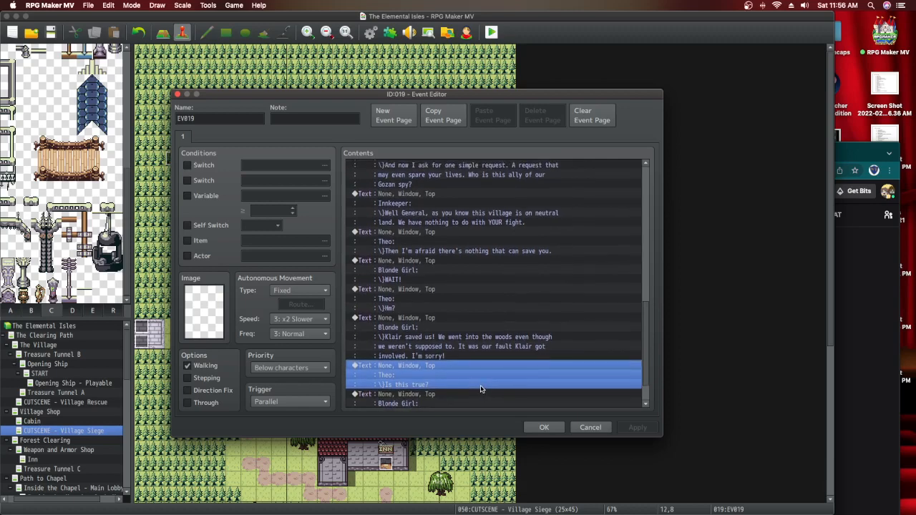
scroll(481, 390, "down", 1)
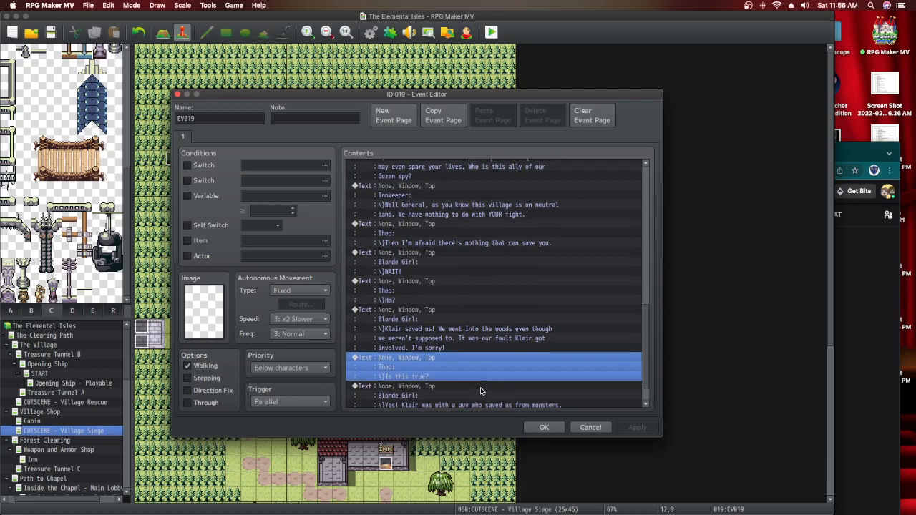
scroll(480, 391, "down", 2)
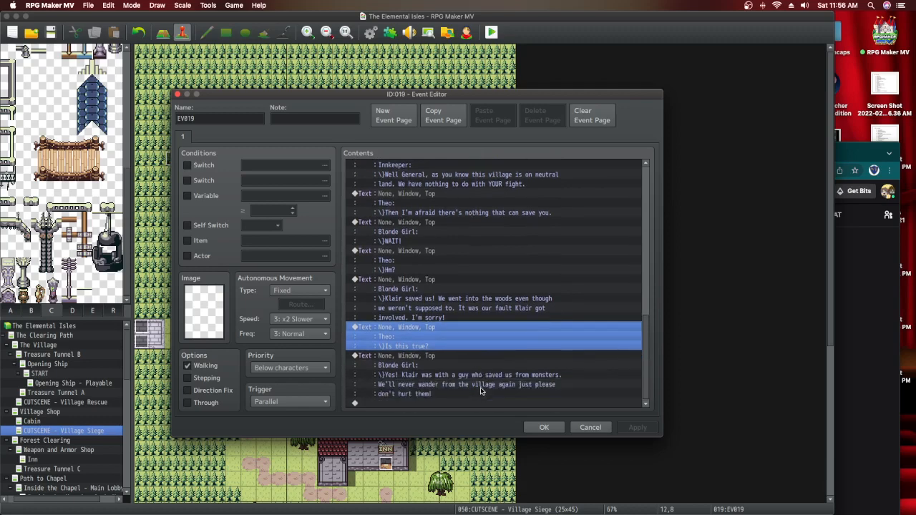
Copy Theo's "Is this true?" text command and paste it at the end of EV019's contents
right_click(444, 328)
left_click(463, 367)
left_click(450, 403)
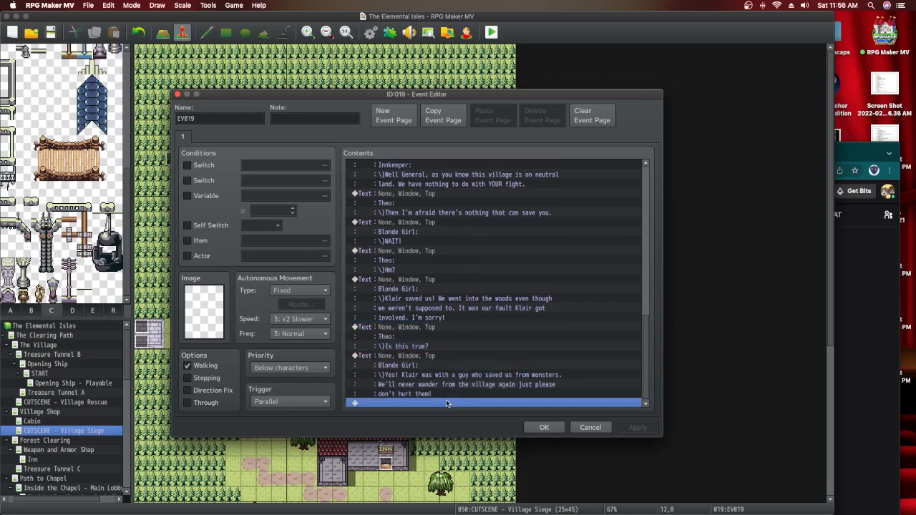
right_click(447, 404)
left_click(467, 449)
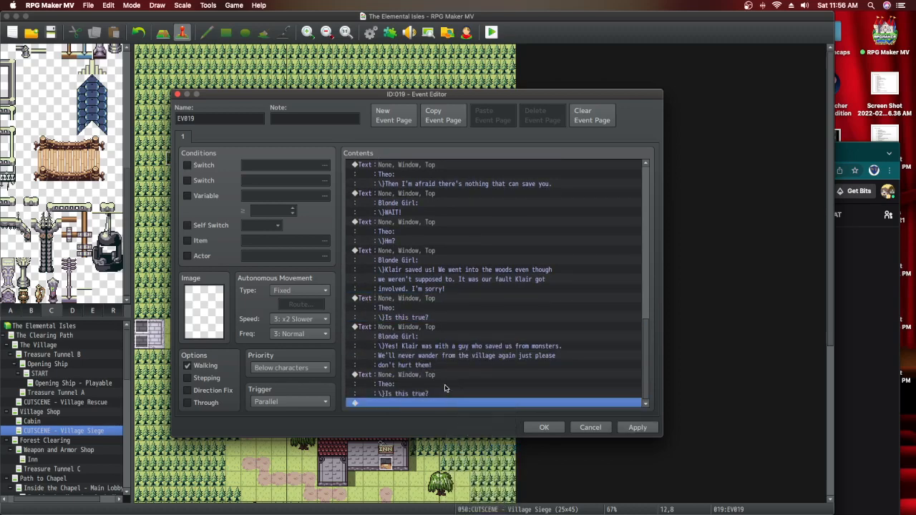
Replace the dialogue in Theo's pasted text command with "I see...well then I suppose I have no further use for this village."
left_click(446, 374)
double_click(446, 374)
left_click_drag(475, 259, 429, 262)
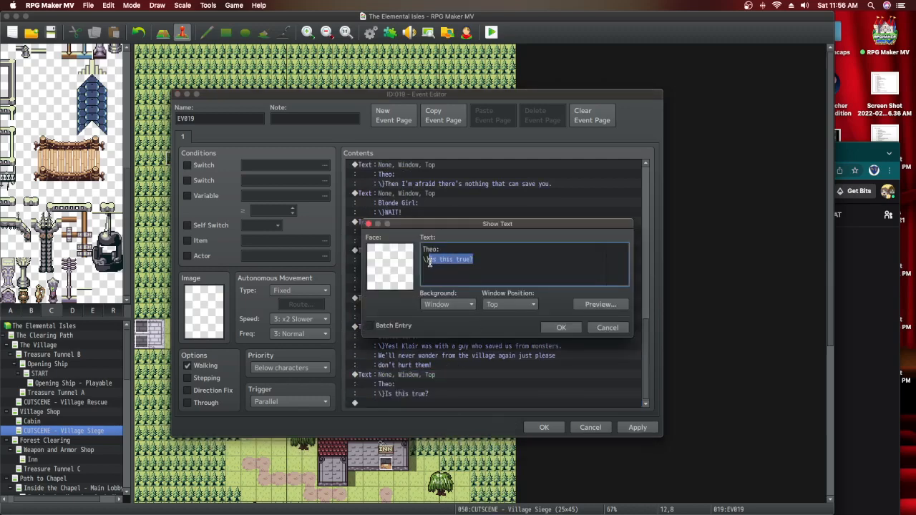
type("I see...")
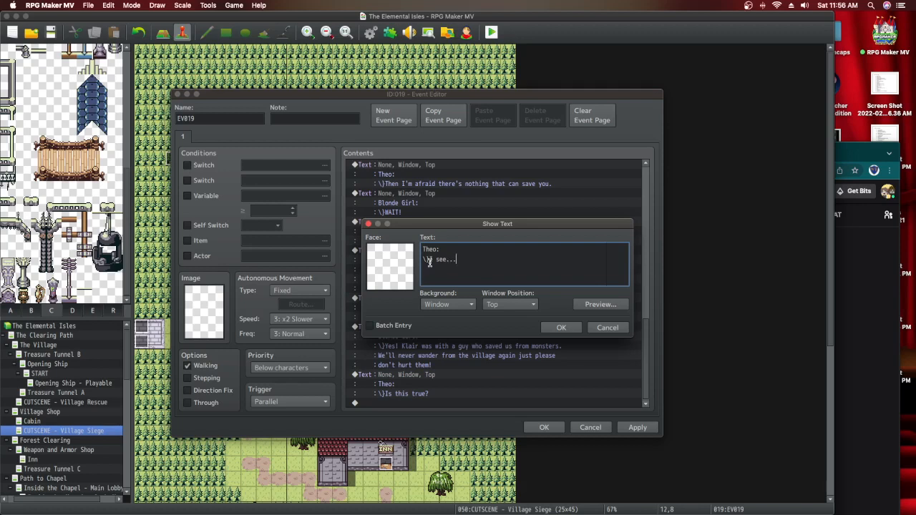
type("well then I suppose I have no further")
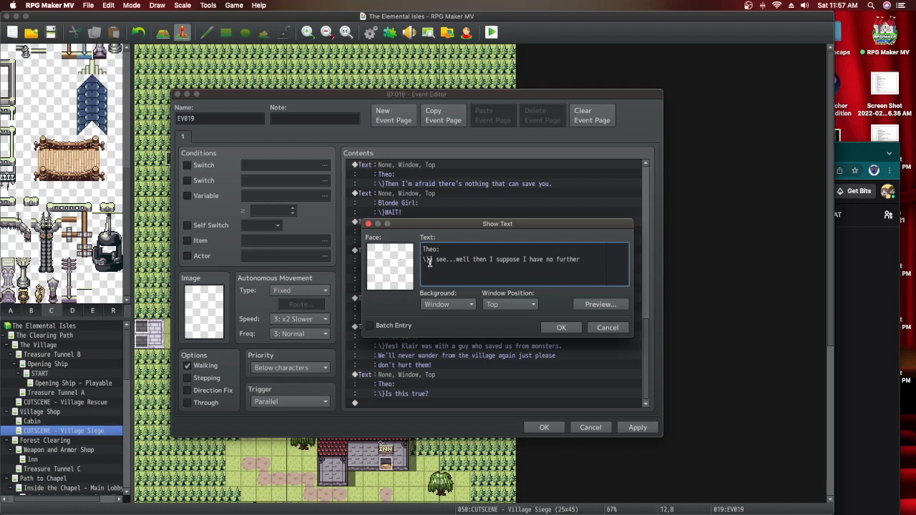
type("use")
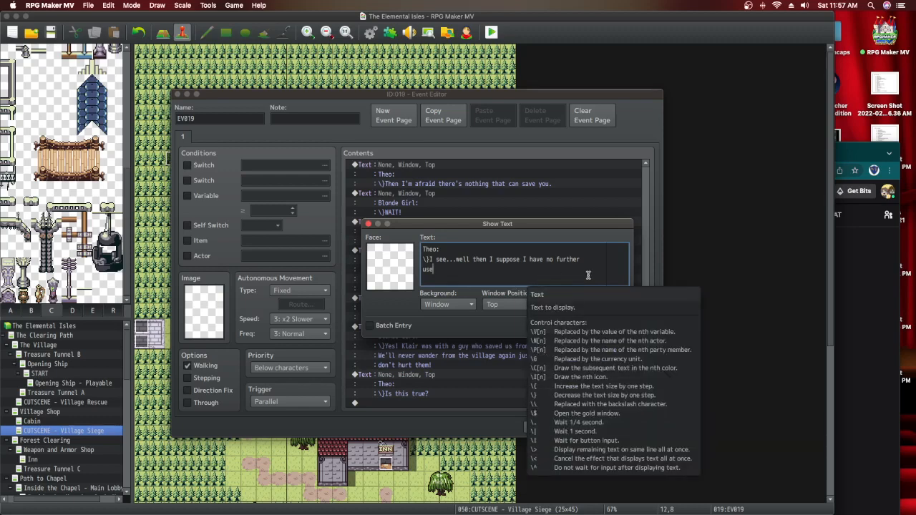
type("for thi")
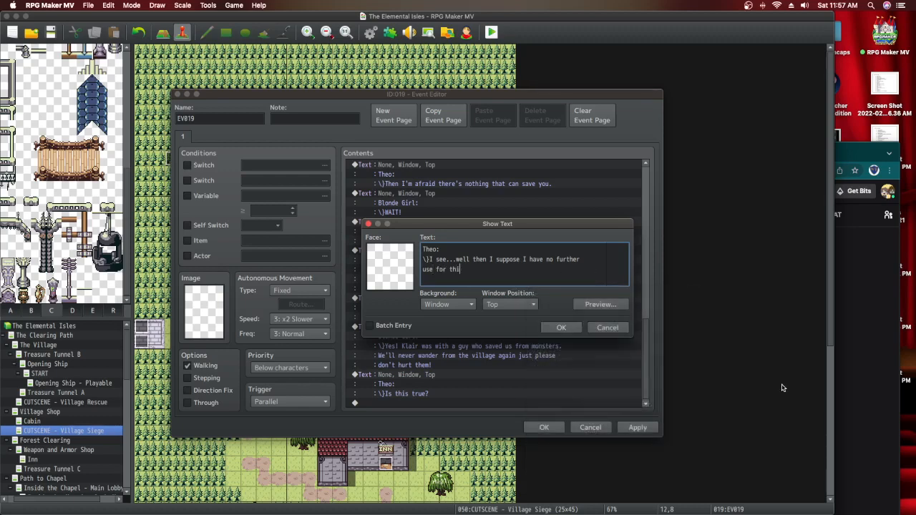
type("s village.")
left_click(555, 330)
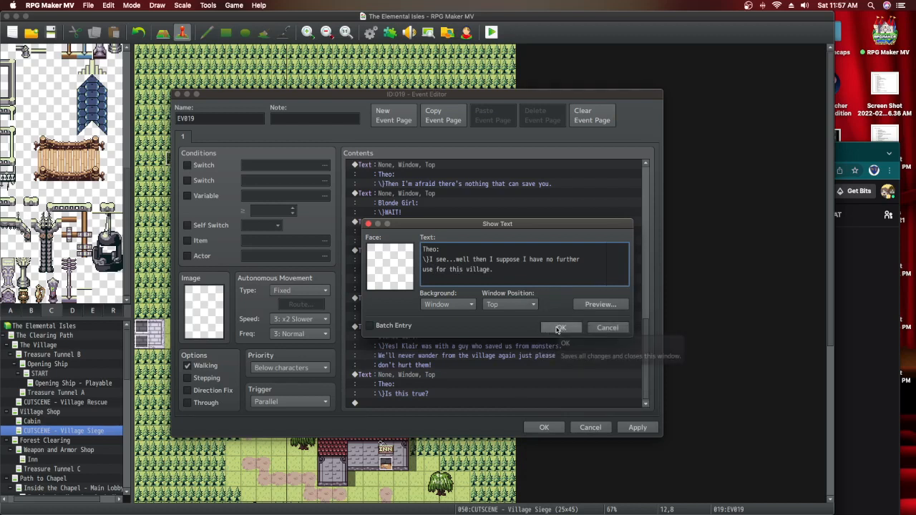
Continue Theo's line with "Do not fear child, no harm will come to you." and apply the change
type("Do ")
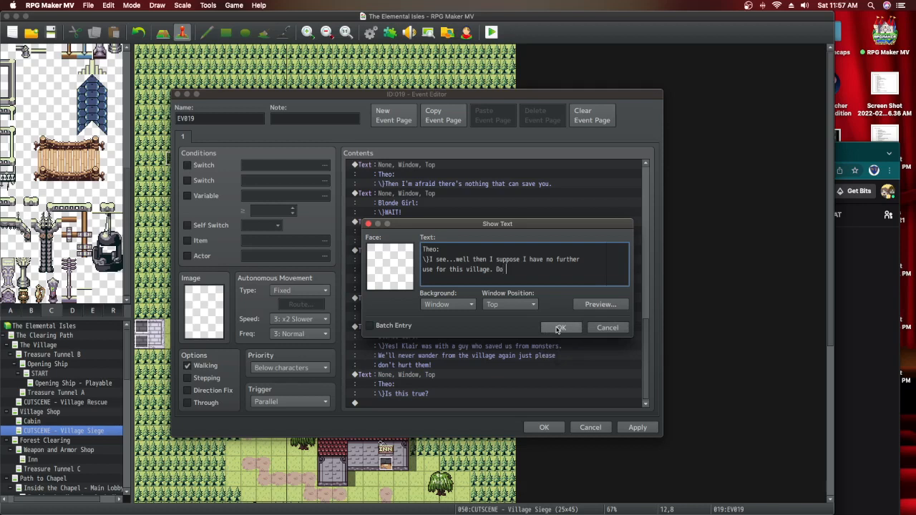
type("not fear child, no harm will")
key("Return")
type("come to you")
left_click(560, 328)
left_click(637, 427)
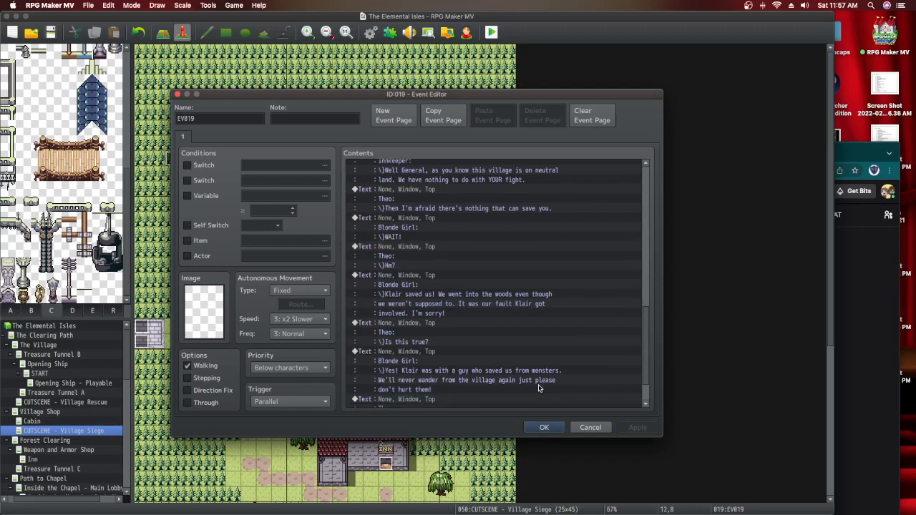
Copy Theo's "I see...well then" text command and paste it at the end of the contents
scroll(539, 388, "down", 2)
left_click(420, 358)
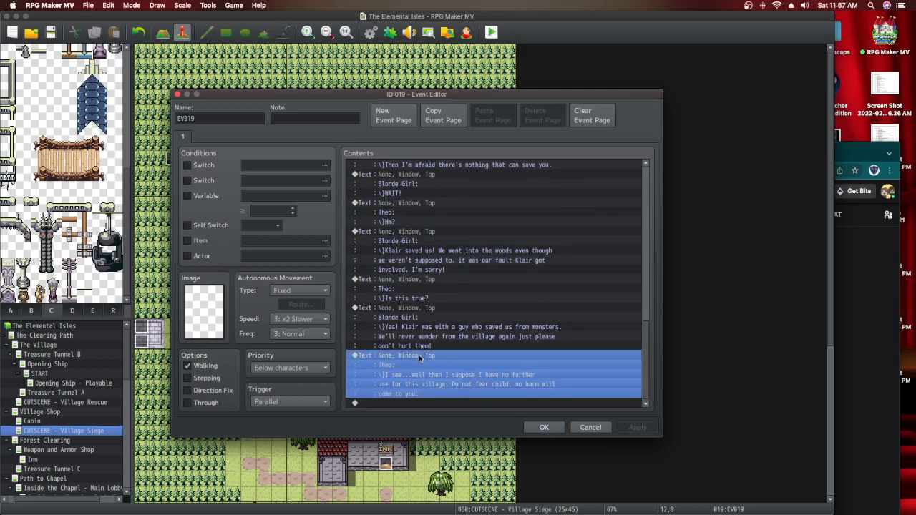
left_click(412, 311)
right_click(412, 309)
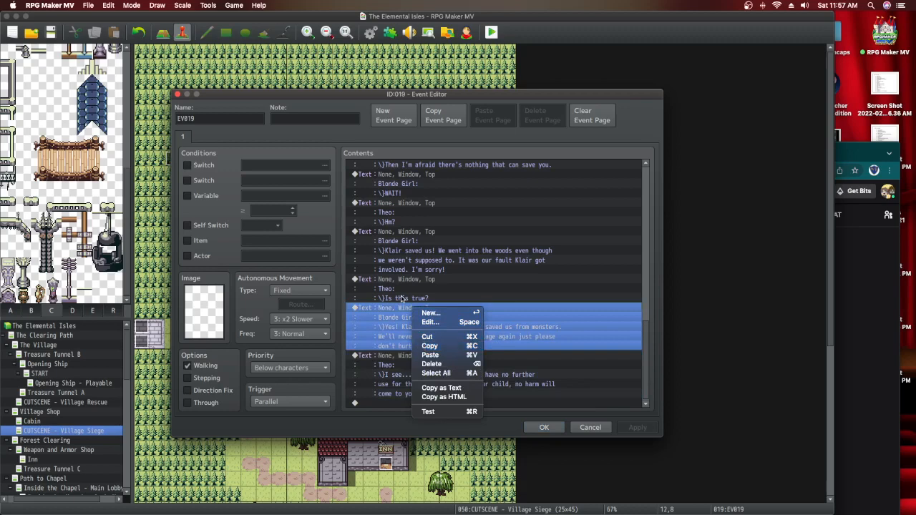
left_click(426, 347)
right_click(413, 360)
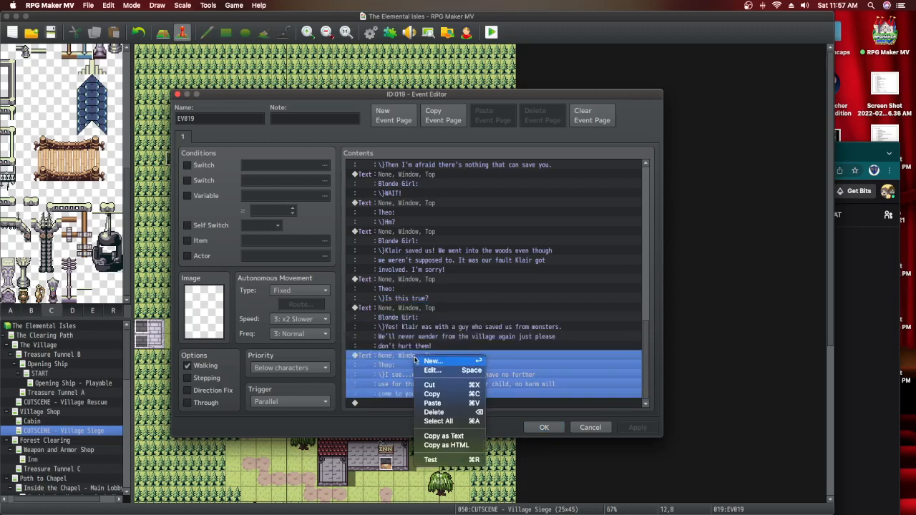
left_click(428, 403)
right_click(428, 403)
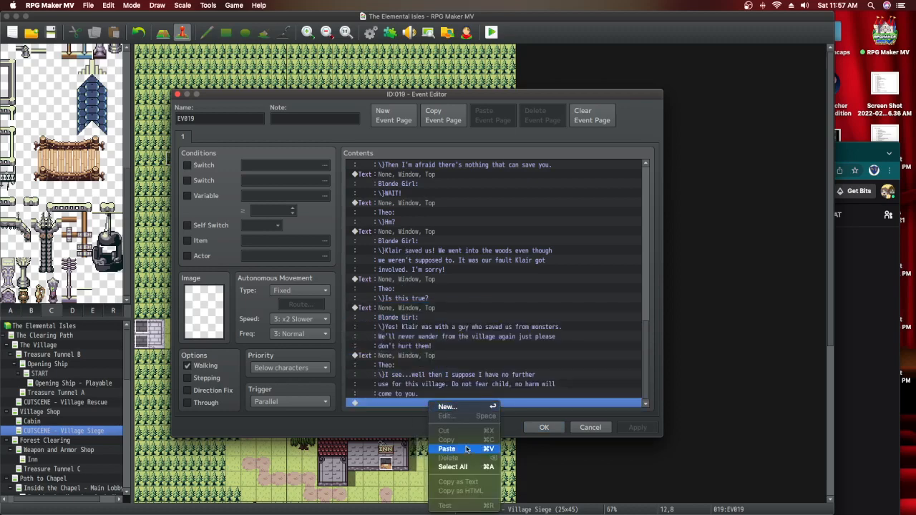
left_click(465, 451)
Replace the dialogue in Theo's pasted text command with a new line starting "However, you gave valuable"
double_click(423, 370)
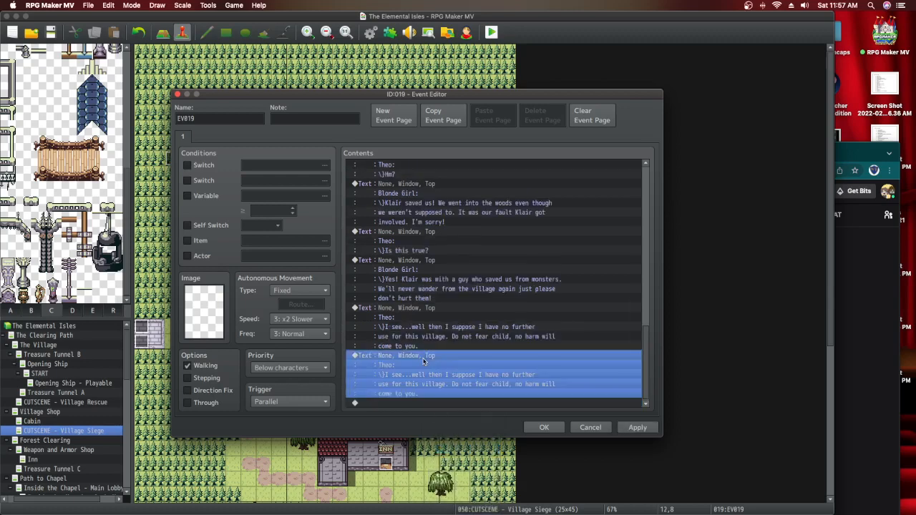
left_click_drag(465, 279, 430, 260)
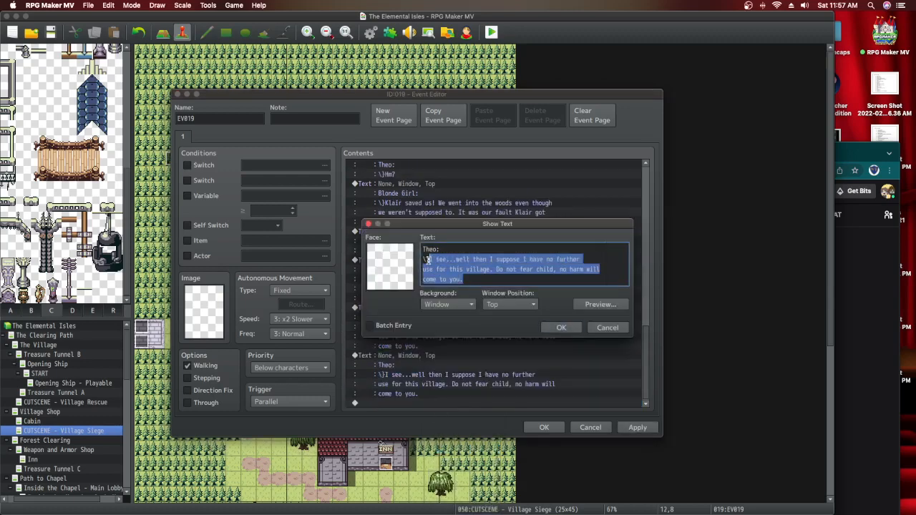
type("H")
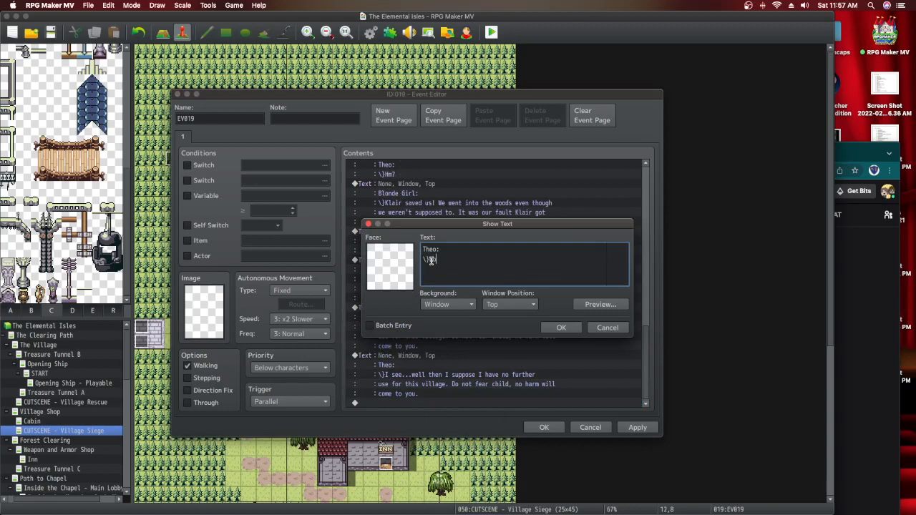
type("owever, you gave valuable inform")
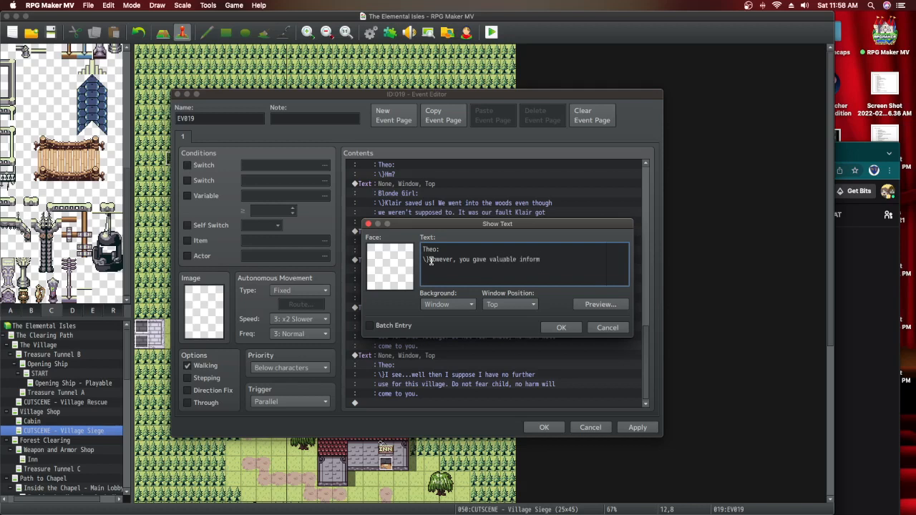
type("at")
key("BackSpace")
key("BackSpace")
key("BackSpace")
key("BackSpace")
key("BackSpace")
key("BackSpace")
key("BackSpace")
key("BackSpace")
key("BackSpace")
key("BackSpace")
type("e information to spare your")
key("BackSpace")
key("BackSpace")
key("BackSpace")
key("BackSpace")
key("BackSpace")
key("BackSpace")
key("BackSpace")
key("BackSpace")
key("BackSpace")
key("BackSpace")
key("BackSpace")
key("BackSpace")
key("BackSpace")
key("BackSpace")
key("BackSpace")
key("BackSpace")
key("BackSpace")
key("BackSpace")
key("BackSpace")
key("BackSpace")
key("BackSpace")
key("BackSpace")
key("BackSpace")
key("BackSpace")
key("BackSpace")
key("BackSpace")
key("BackSpace")
key("BackSpace")
key("BackSpace")
key("BackSpace")
key("BackSpace")
key("BackSpace")
key("BackSpace")
key("BackSpace")
key("BackSpace")
Complete Theo's line with "did give up valuable information against these villager's wishes. You have betrayed them." and apply the change
type("did give up valuable information")
key("Return")
type("against")
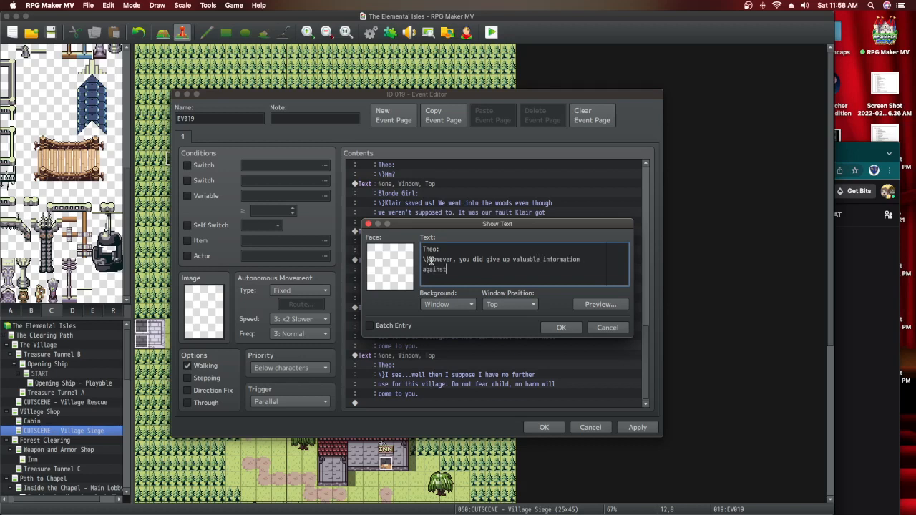
type(" these villager's wishes. YouYou have betray")
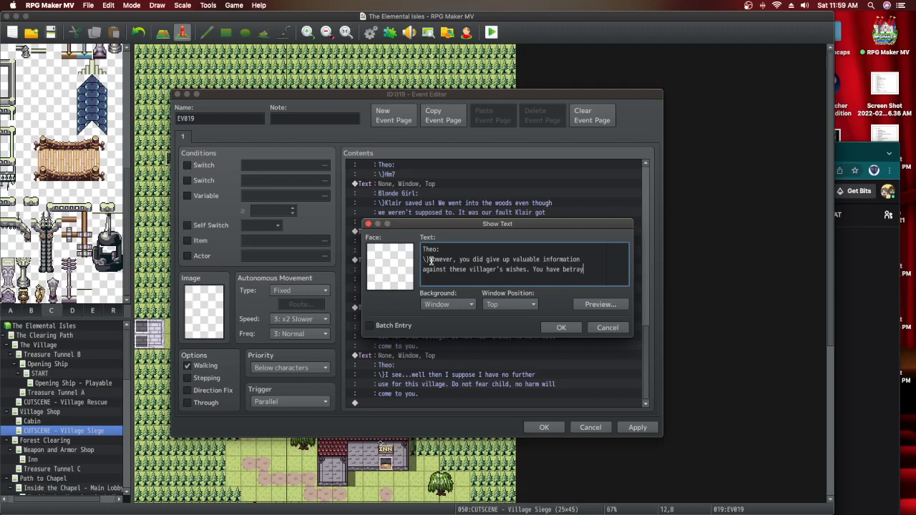
type("ed them")
key("BackSpace")
key("BackSpace")
key("BackSpace")
key("BackSpace")
key("Return")
type("them")
left_click(561, 327)
left_click(630, 427)
Copy the Blonde Girl's "Yes! Klair was with a guy" text command and paste it after Theo's last line
scroll(570, 399, "down", 2)
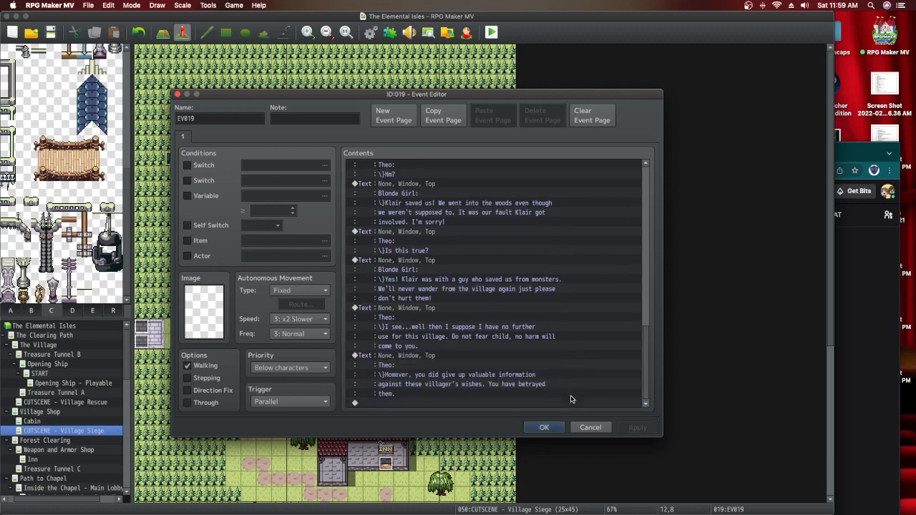
left_click(421, 265)
right_click(421, 265)
left_click(435, 300)
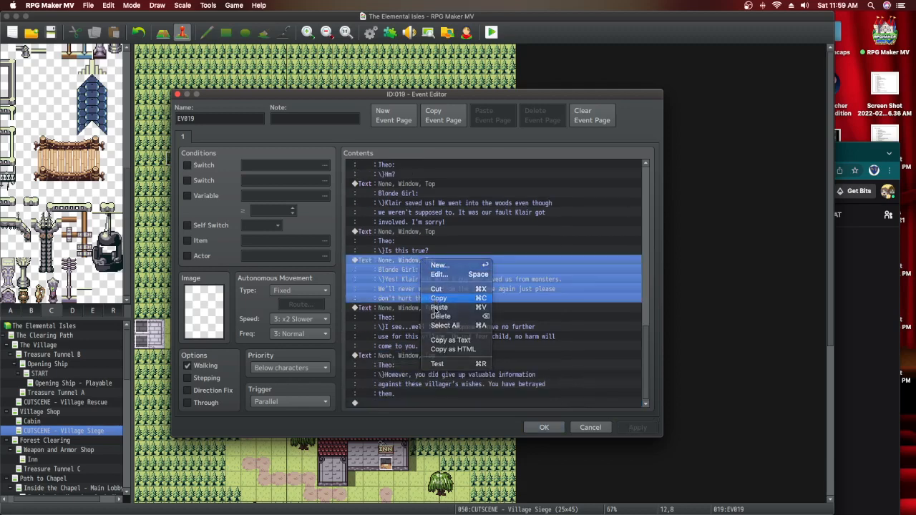
right_click(424, 406)
left_click(447, 448)
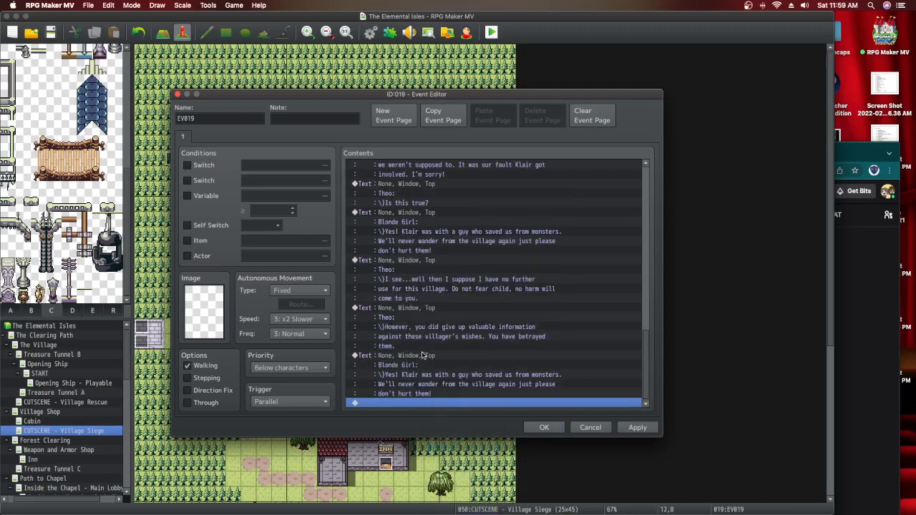
Replace the dialogue in the Blonde Girl's pasted text command with "No! I didn't!!" and apply the change
double_click(422, 356)
left_click_drag(480, 278, 430, 260)
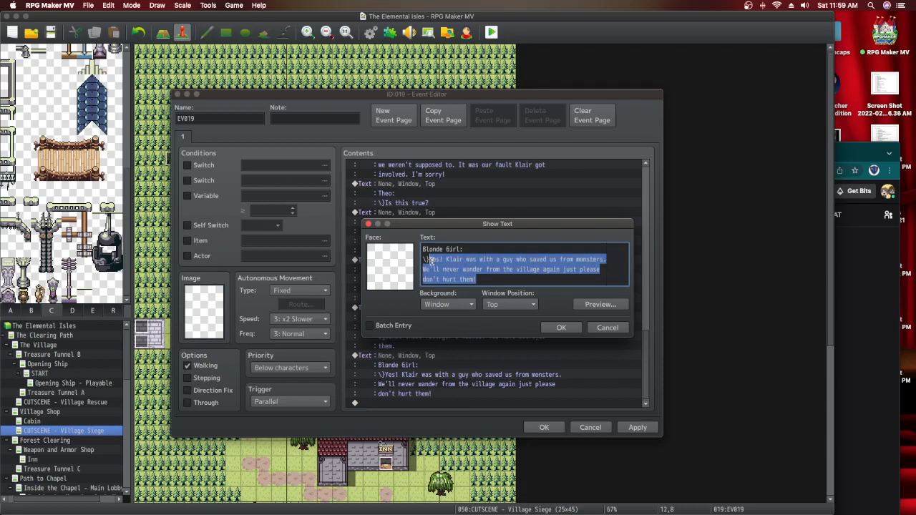
key("BackSpace")
type("! I didn't!")
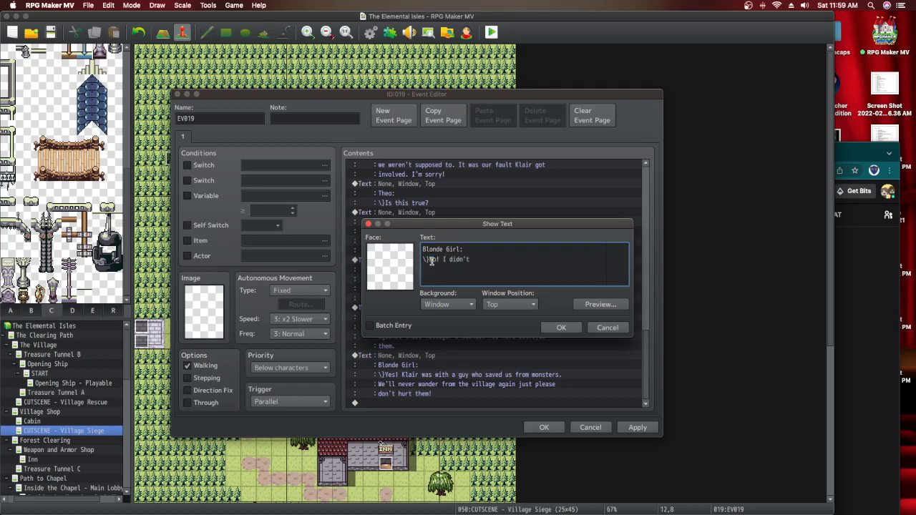
left_click(561, 327)
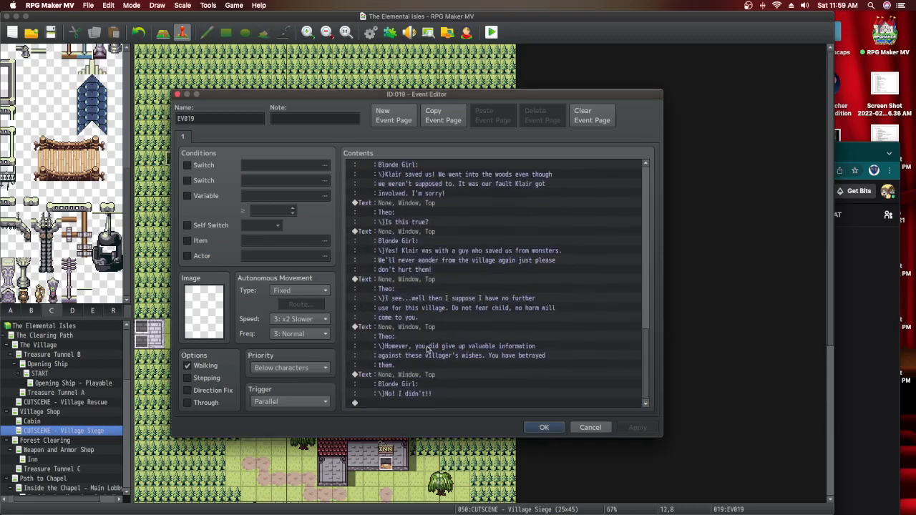
Copy Theo's "However, you did give up" text command and paste it after the Blonde Girl's denial
left_click(424, 327)
right_click(426, 327)
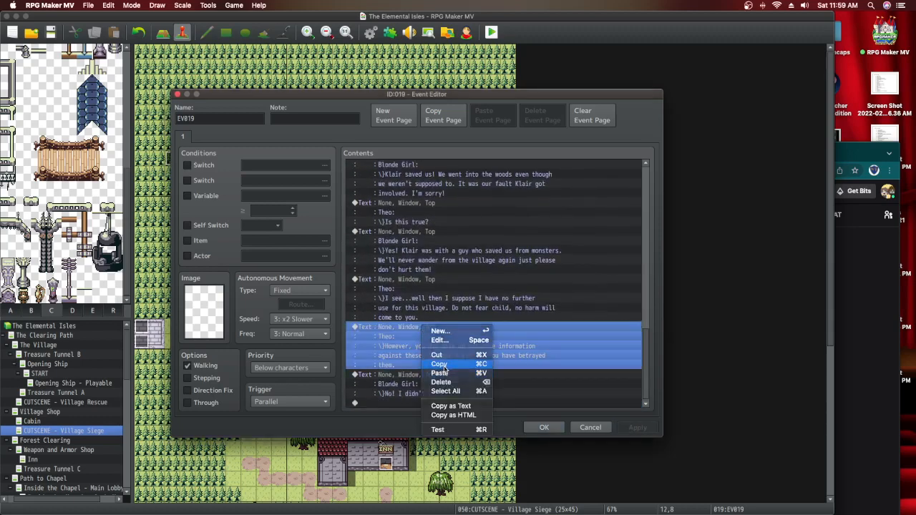
left_click(438, 364)
left_click(440, 404)
right_click(438, 402)
left_click(458, 448)
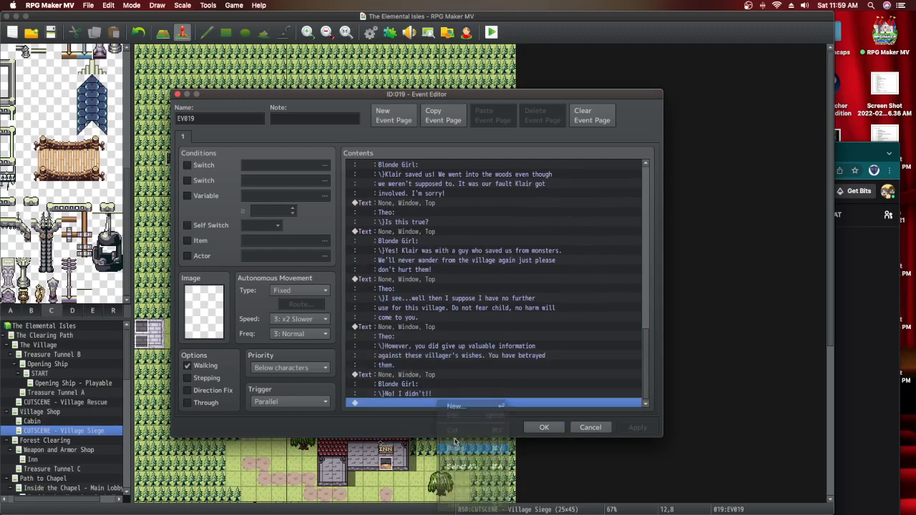
Replace the pasted Theo dialogue with "Do not worry child. For I can fix your mistake. Come, let us leave this place."
left_click(422, 355)
double_click(432, 380)
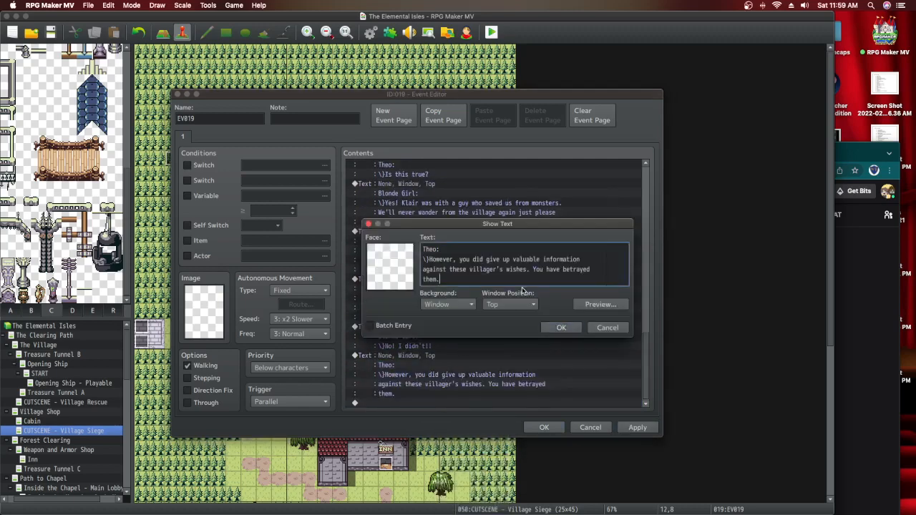
left_click_drag(474, 278, 428, 259)
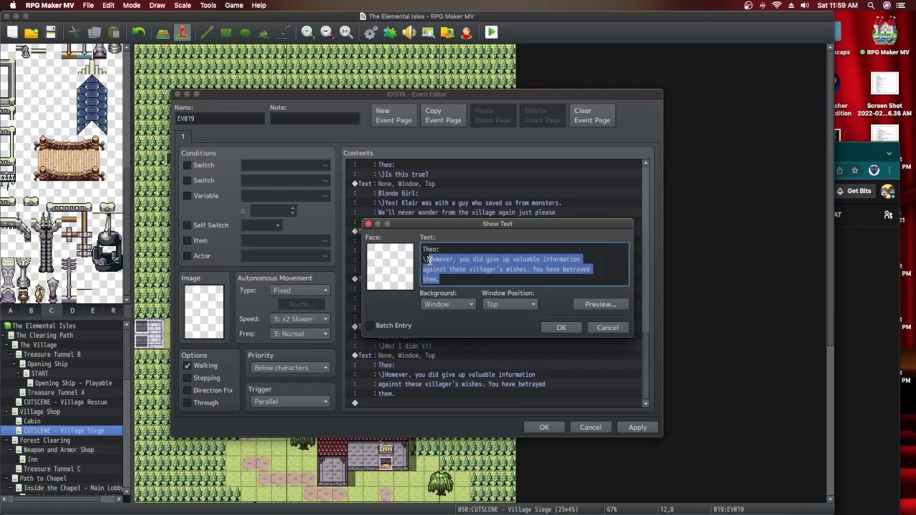
type("No")
type("Do not worry child. For I")
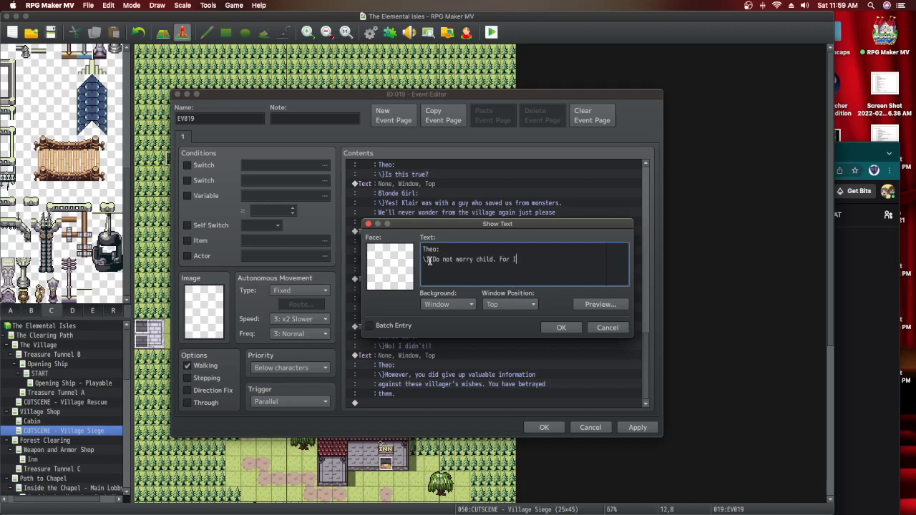
type(" can fix")
type(" your")
type(" mistake")
type("Come")
type(",")
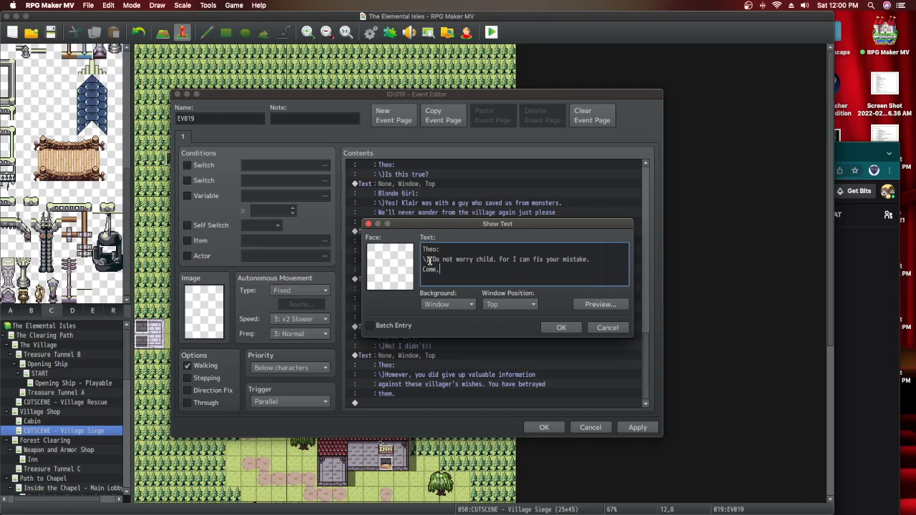
type(" let us leave this place")
Join the first two sentences of Theo's line into "Do not worry child for I can fix your mistake."
left_click(496, 262)
key("BackSpace")
key("BackSpace")
type("d")
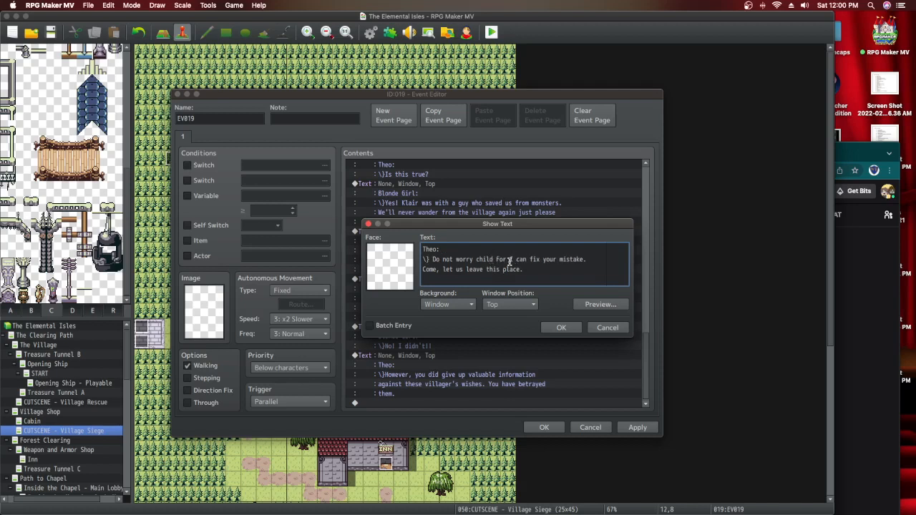
left_click(499, 260)
key("BackSpace")
type("f")
Continue Theo's line with "You gave me what I asked for so the least I can do is return the favor." and confirm the text
left_click(539, 272)
type("You")
type("'r")
type(" me wha")
type("t I aske")
type("for so the lea")
type("st I can")
type(" do is return the favor.")
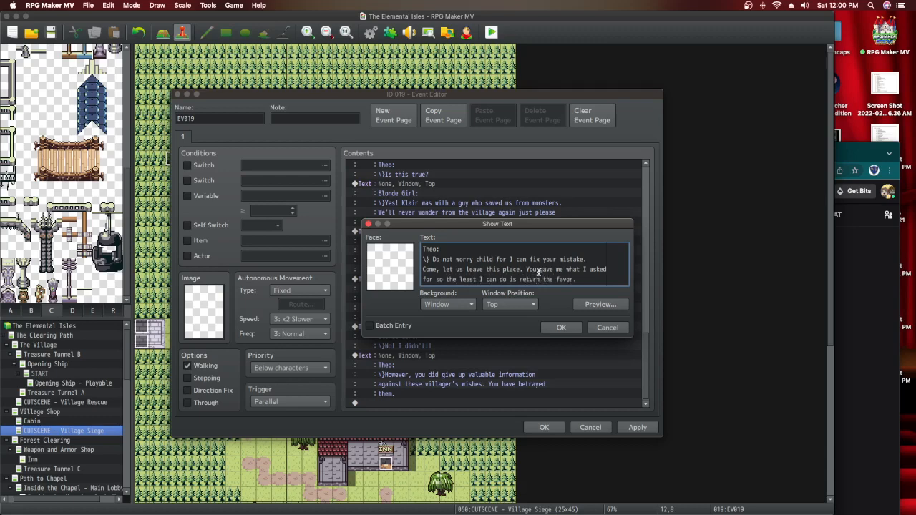
left_click(559, 328)
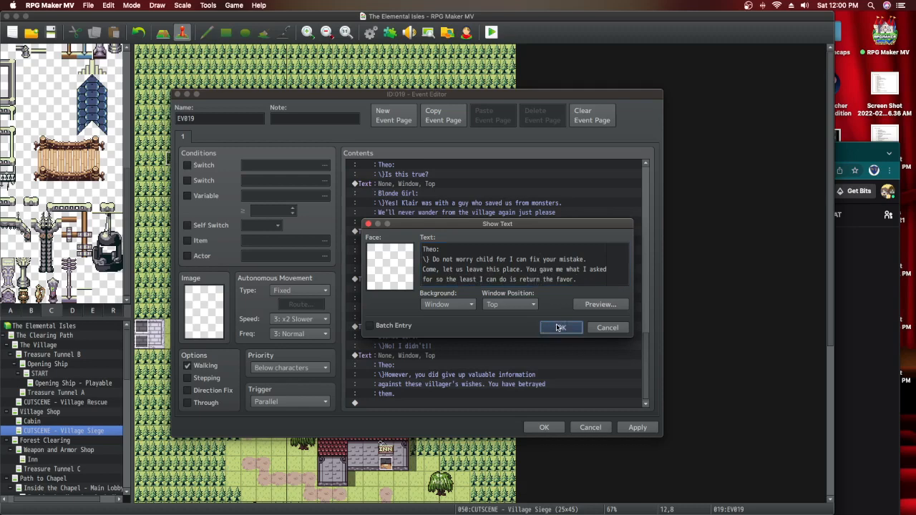
Apply the event changes, then duplicate Theo's "Do not worry child" text command at the end of the event's contents
left_click(637, 427)
scroll(458, 369, "down", 2)
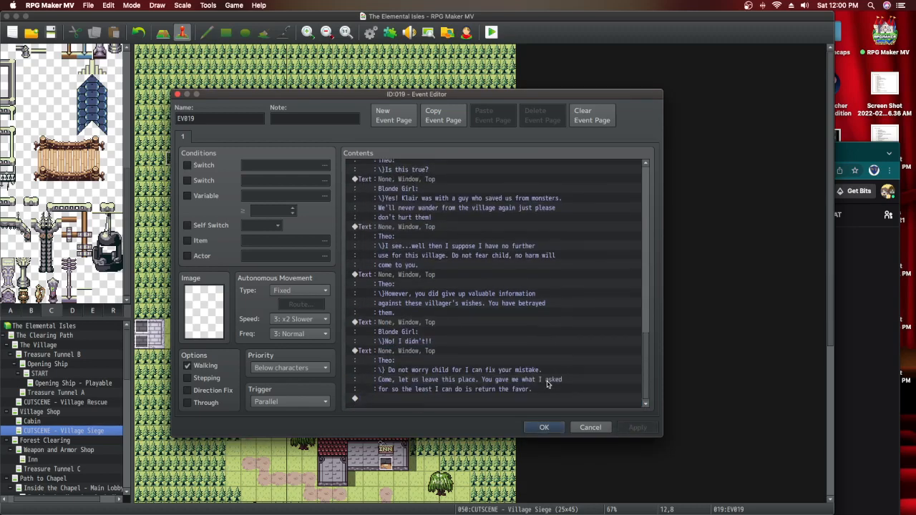
left_click(428, 358)
right_click(428, 357)
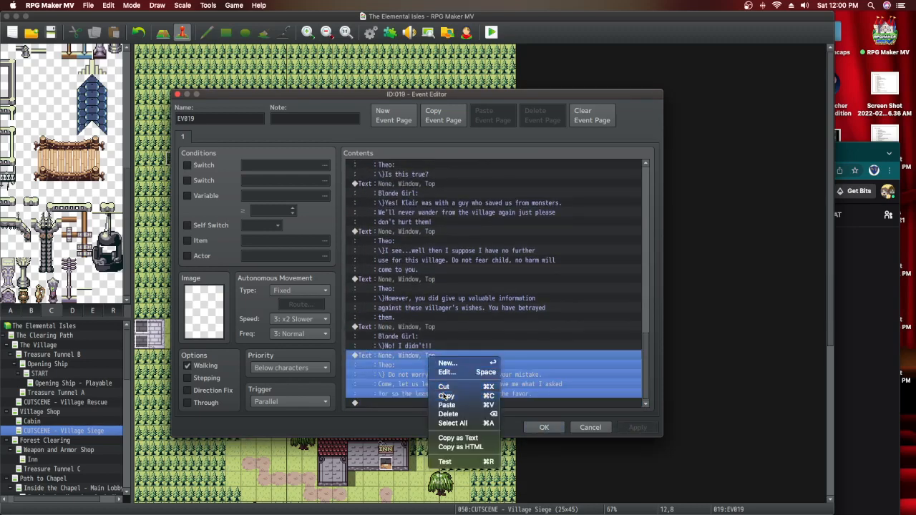
left_click(435, 392)
left_click(434, 403)
right_click(434, 403)
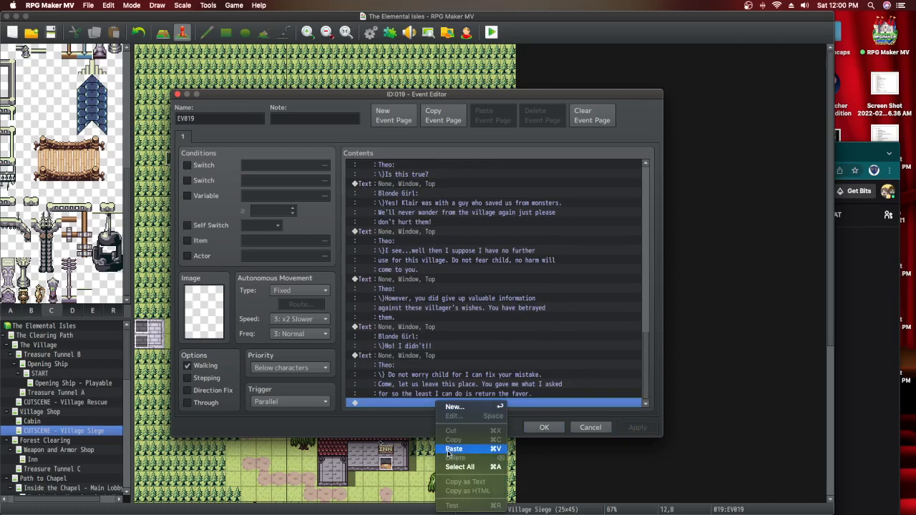
left_click(448, 447)
Replace the duplicated Theo dialogue with "I will take this child back to my ship. You all know what must be done. For the Daltan Empire." and apply
double_click(416, 364)
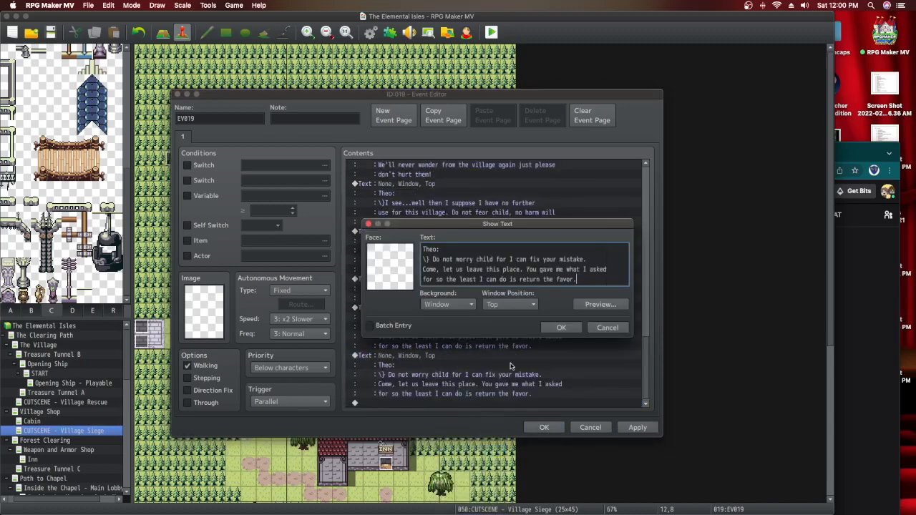
left_click_drag(577, 279, 431, 260)
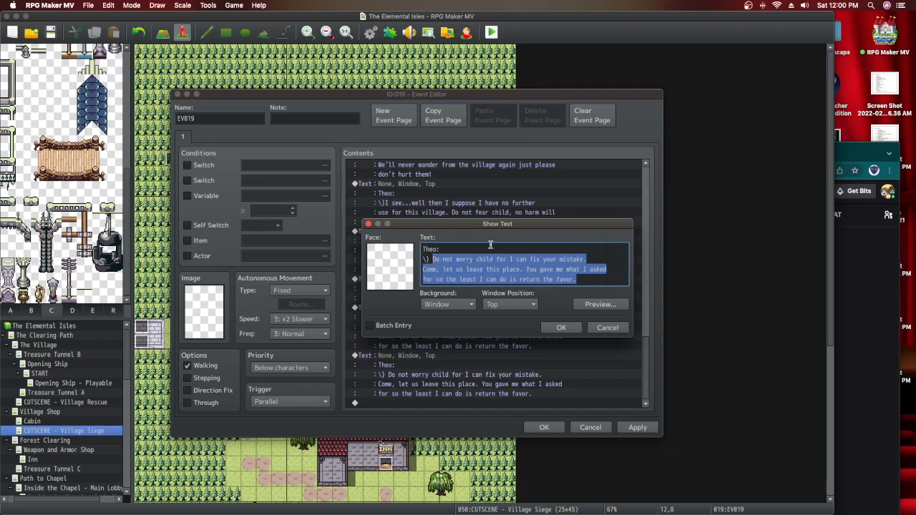
type("I will take")
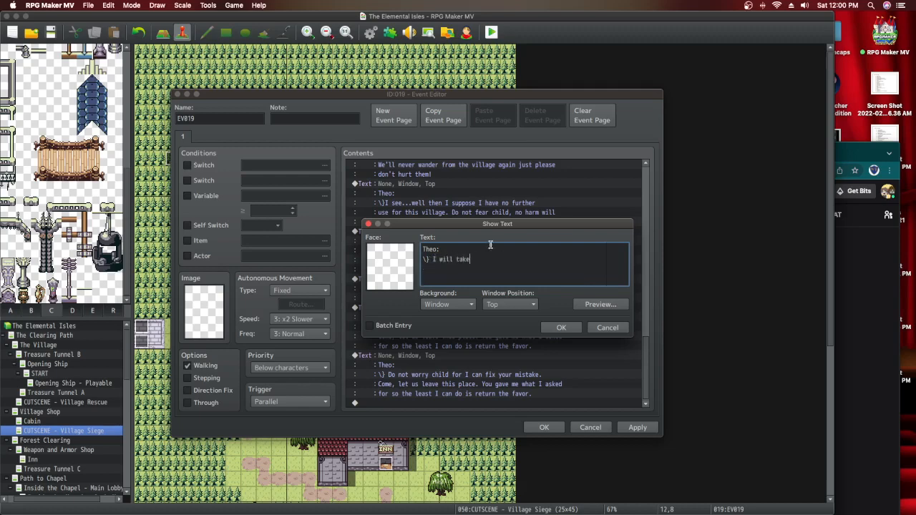
type(" this child back to my ship. You all know what must be d")
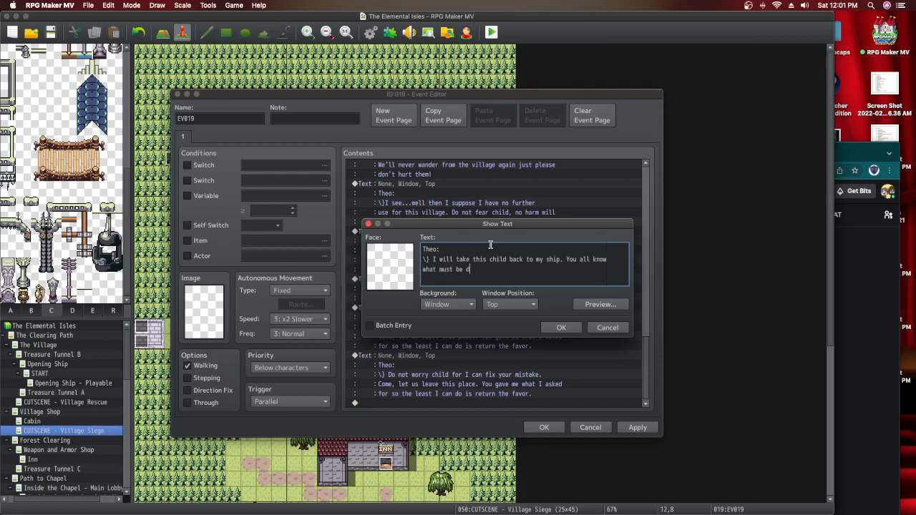
type("one. For the Daltan Empire!")
left_click(565, 330)
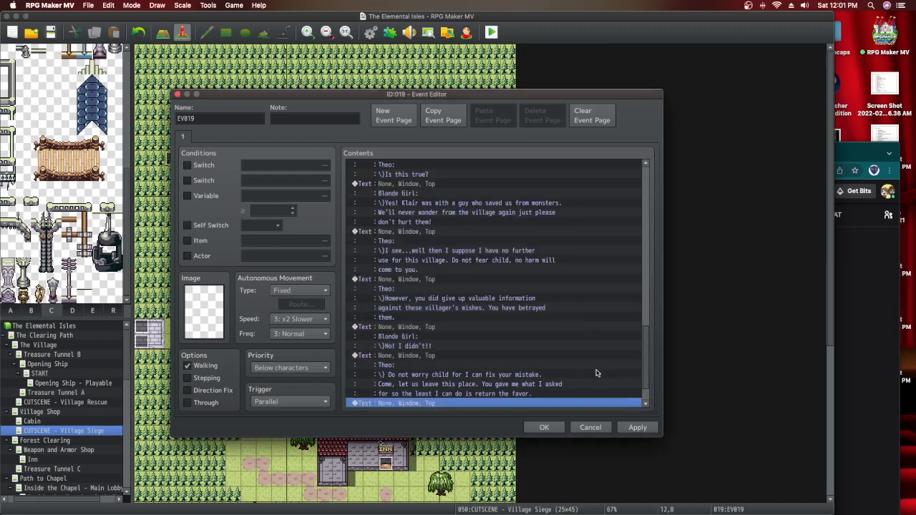
left_click(636, 427)
Copy Theo's "I will take this child back to my ship" text command and paste it directly after the original
scroll(430, 357, "down", 2)
left_click(428, 369)
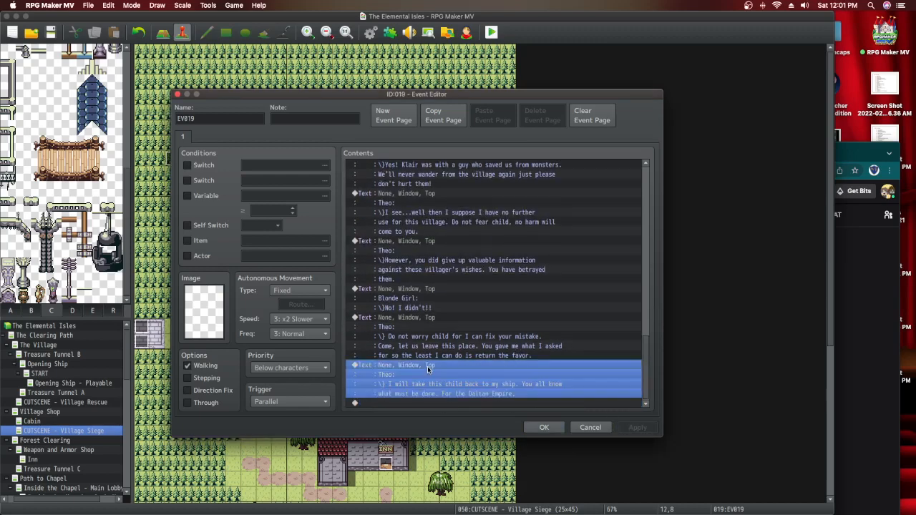
right_click(428, 369)
left_click(444, 404)
left_click(442, 405)
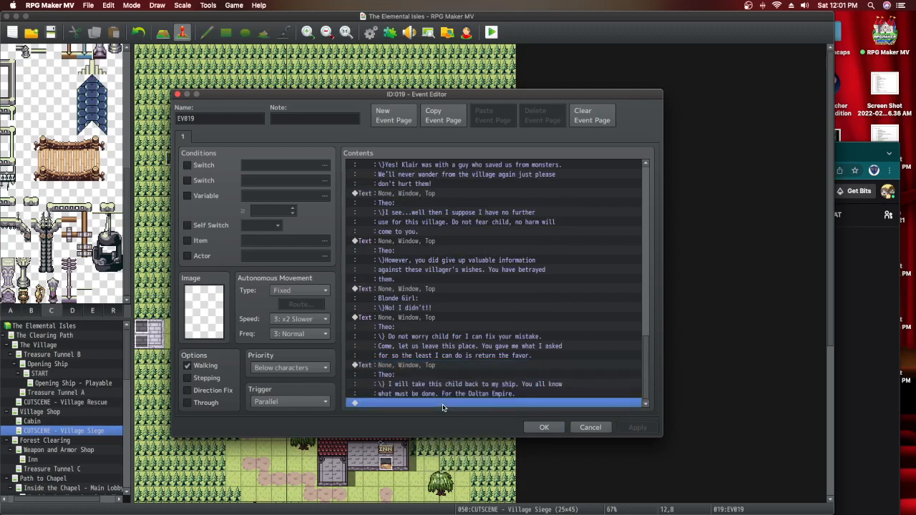
right_click(442, 407)
left_click(458, 449)
Change the pasted text's speaker to "Soldiers:" and its dialogue to "For the Daltan Empire!!!", then apply the event changes
left_click(413, 363)
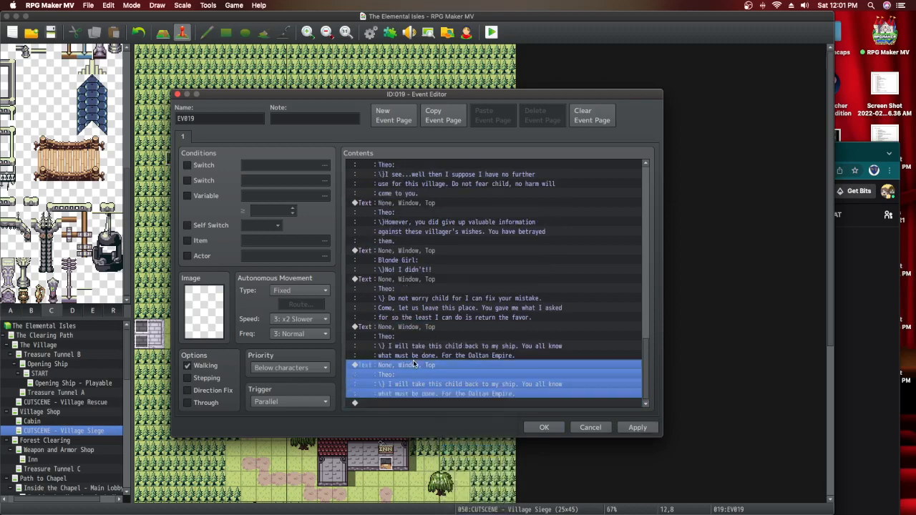
double_click(415, 365)
left_click_drag(436, 249, 407, 250)
type("Soldier")
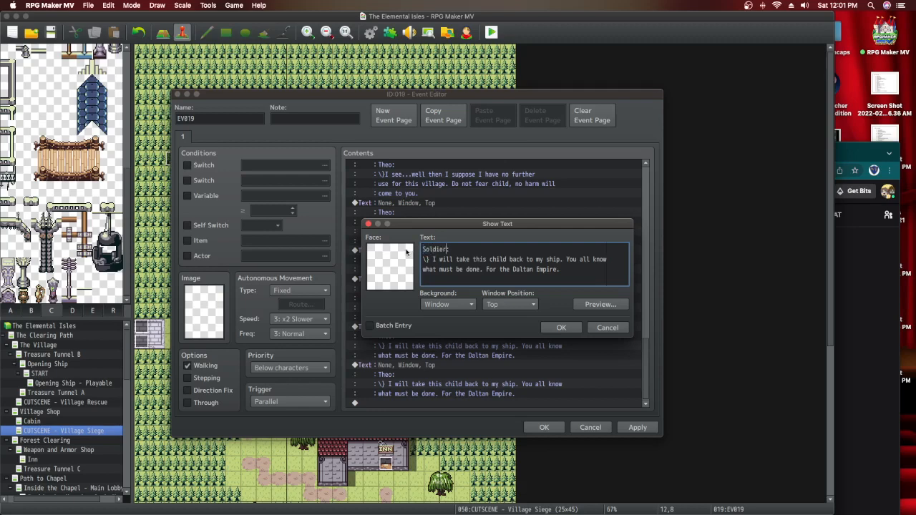
type("s:")
left_click_drag(570, 272, 432, 259)
type("For th")
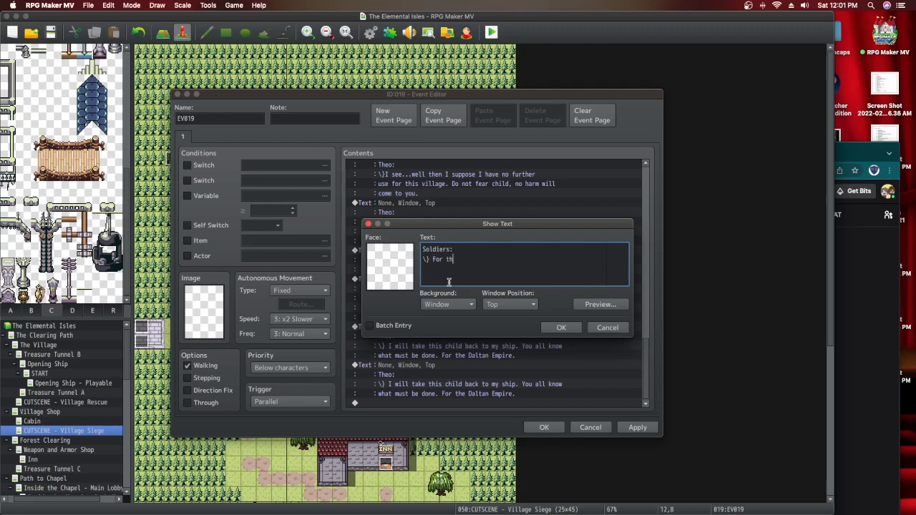
type("e Daltan Empire!!!")
left_click(561, 327)
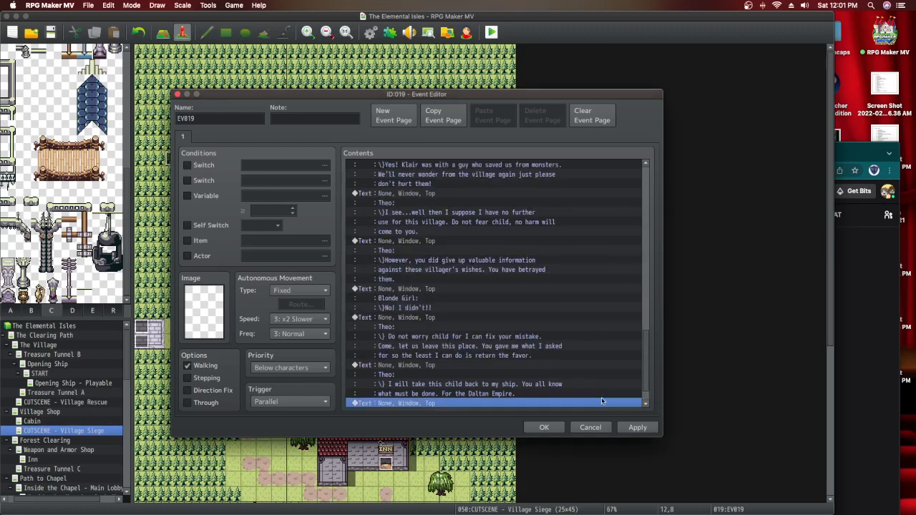
left_click(627, 423)
Skim the event's command list between the Dark Soldier's opening text and the Soldiers' closing cry
scroll(563, 352, "up", 15)
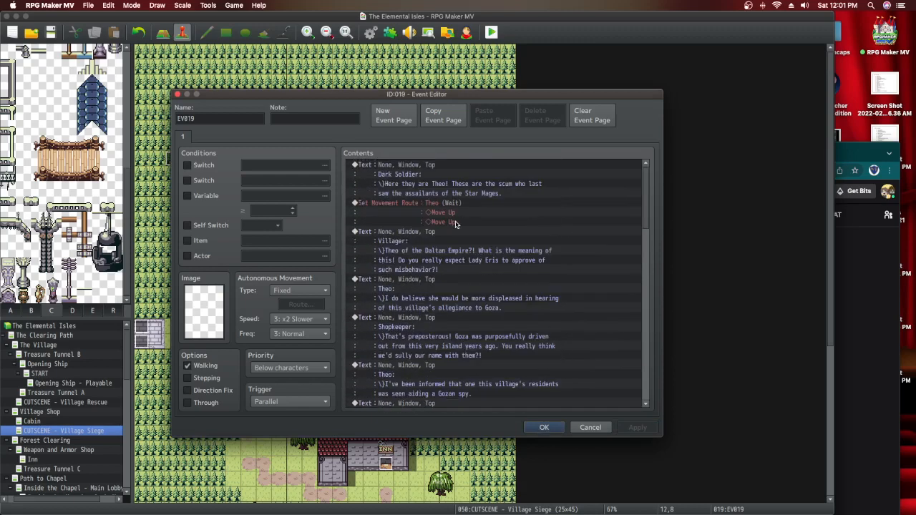
left_click_drag(648, 213, 633, 398)
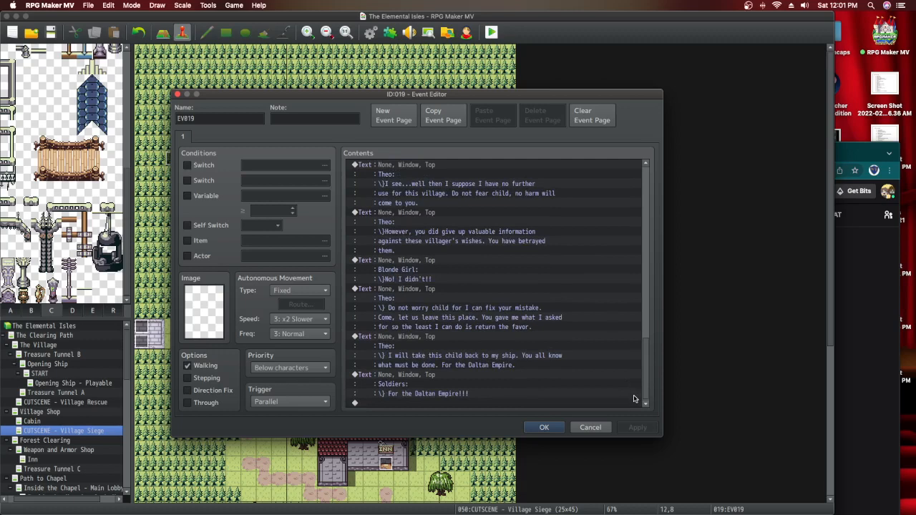
scroll(627, 387, "up", 1)
scroll(627, 387, "down", 1)
scroll(626, 390, "up", 1)
scroll(624, 390, "down", 1)
scroll(625, 390, "up", 1)
scroll(623, 391, "down", 1)
scroll(620, 343, "up", 10)
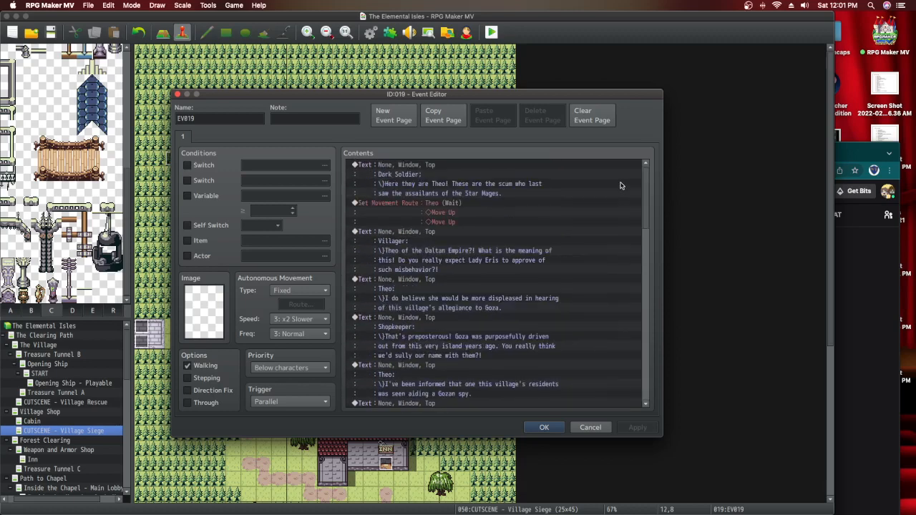
Read through EV019's dialogue from the Dark Soldier's opening text to Theo's "Then I'm afraid there's nothing that can save you."
left_click_drag(562, 95, 529, 108)
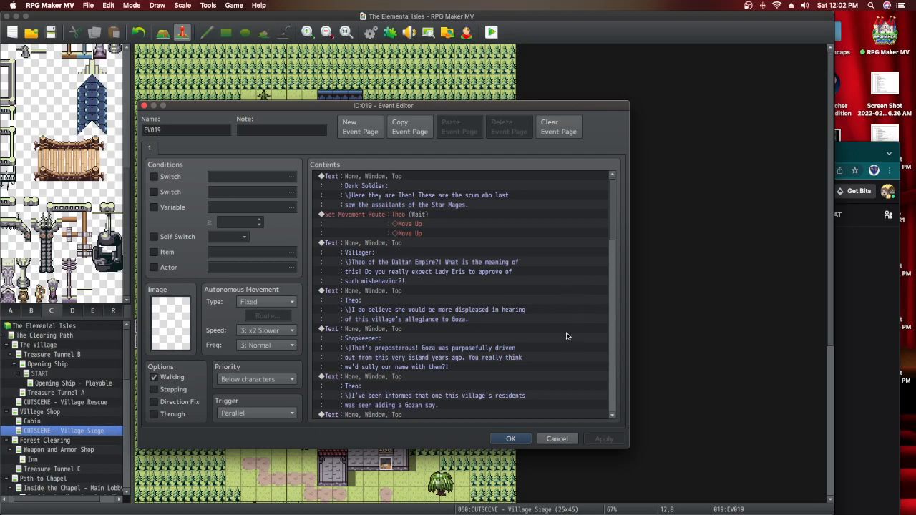
scroll(571, 339, "down", 1)
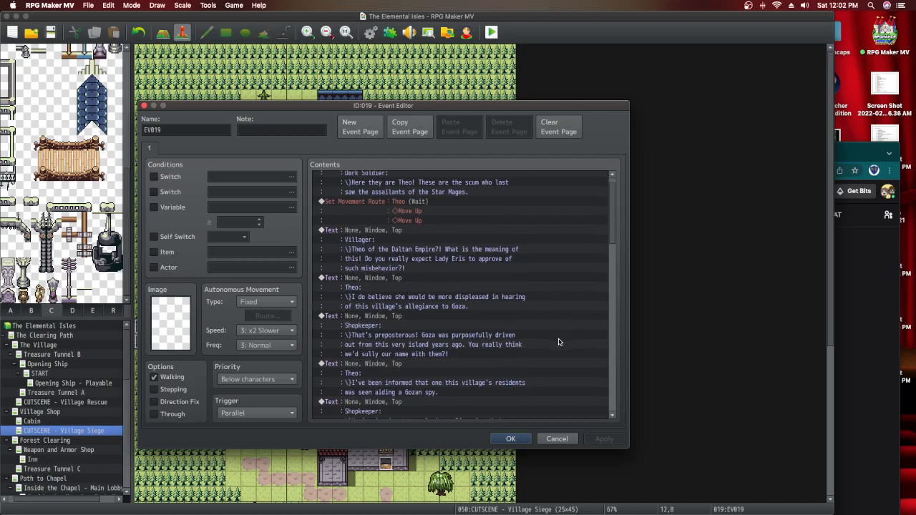
scroll(562, 350, "down", 1)
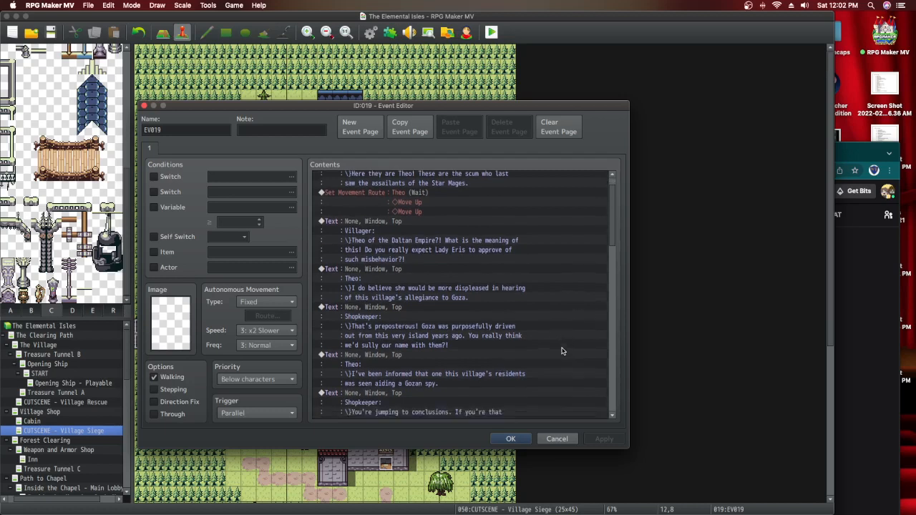
scroll(562, 352, "down", 2)
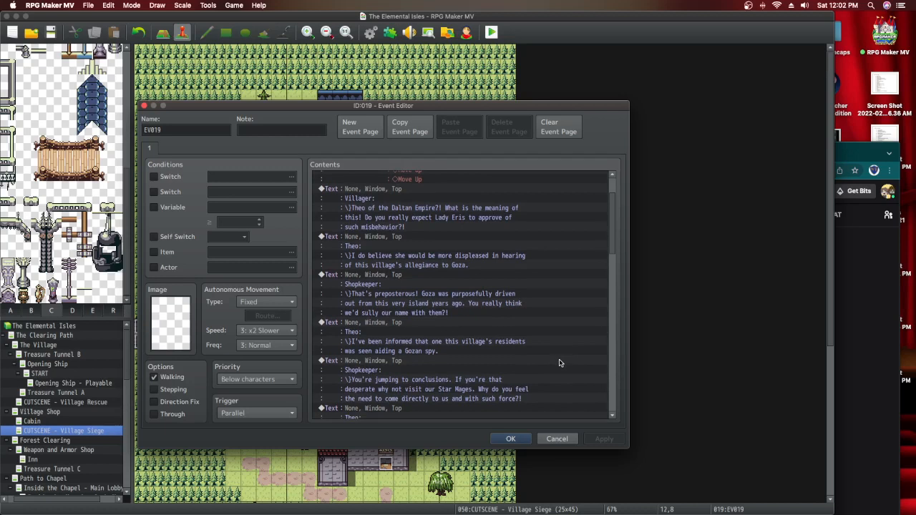
scroll(561, 364, "down", 2)
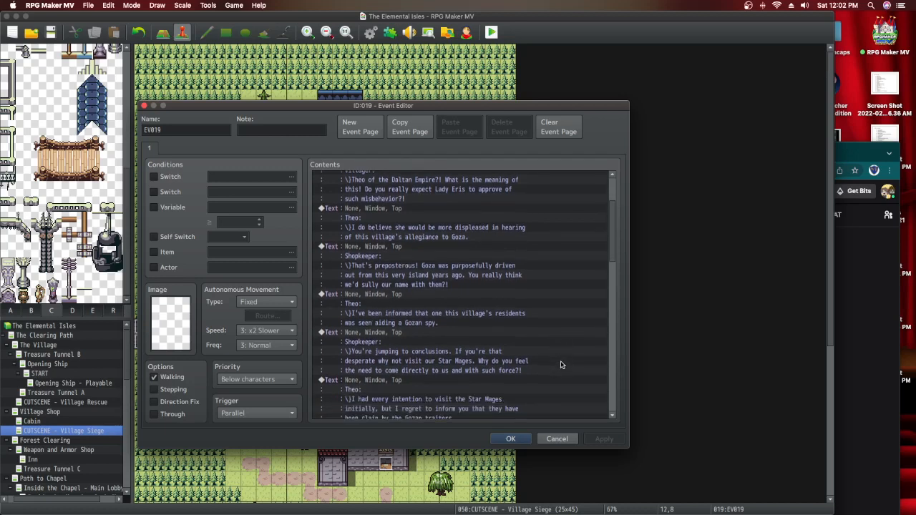
scroll(561, 365, "down", 1)
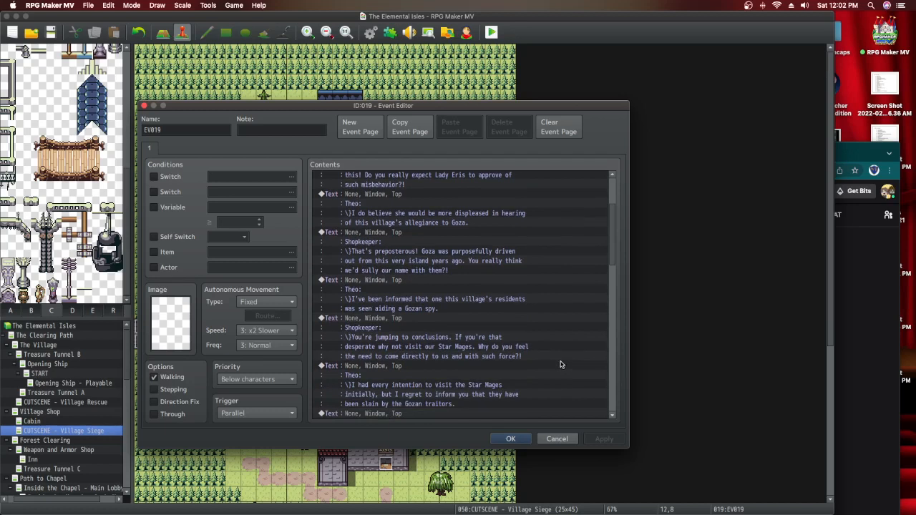
scroll(561, 365, "down", 1)
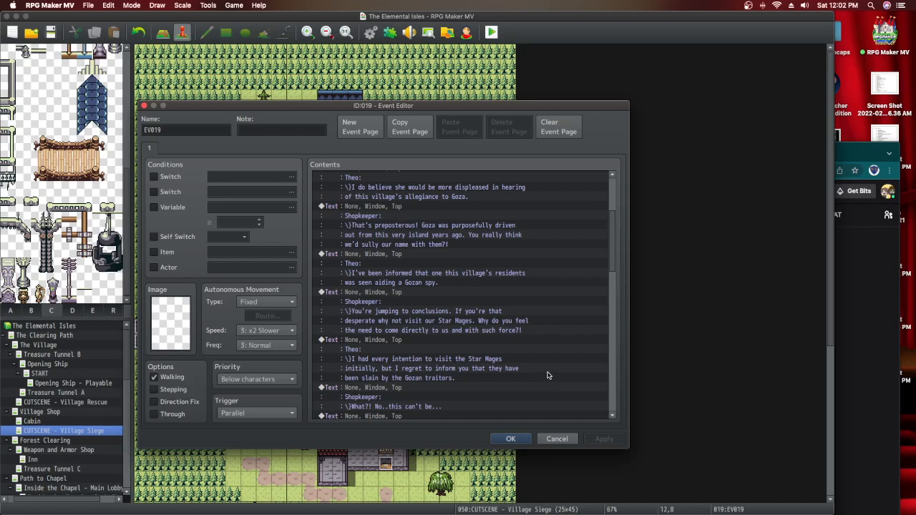
scroll(544, 383, "down", 2)
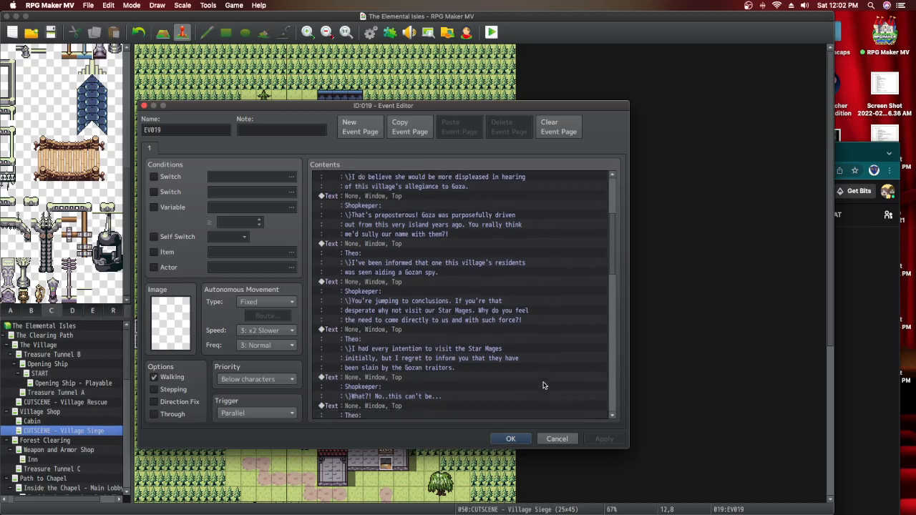
scroll(542, 385, "down", 1)
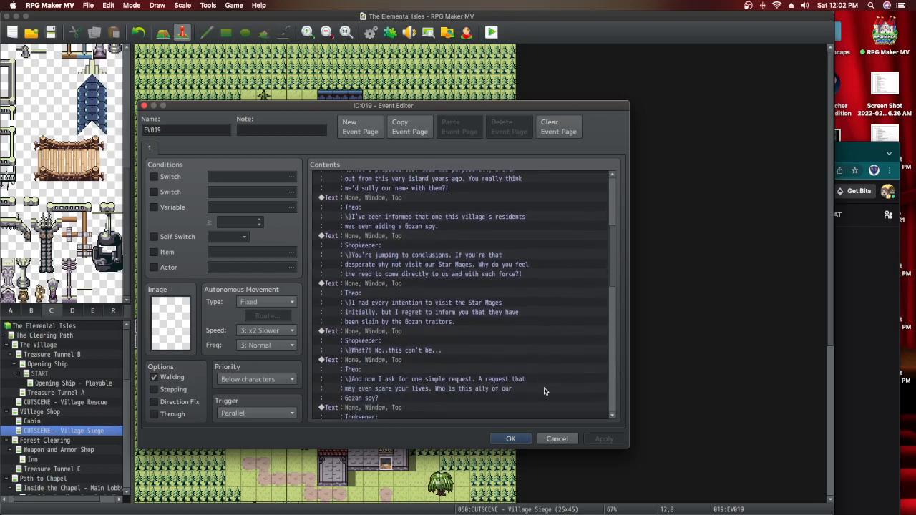
scroll(544, 394, "down", 1)
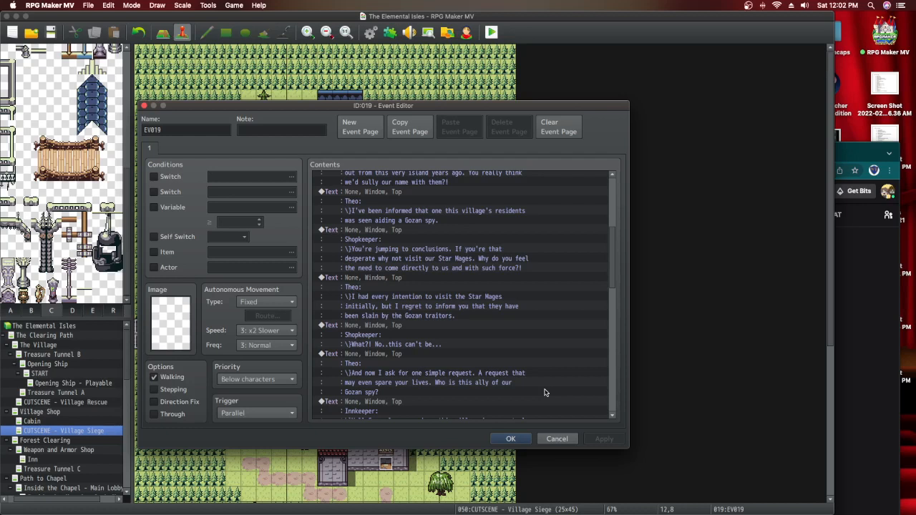
scroll(544, 392, "down", 2)
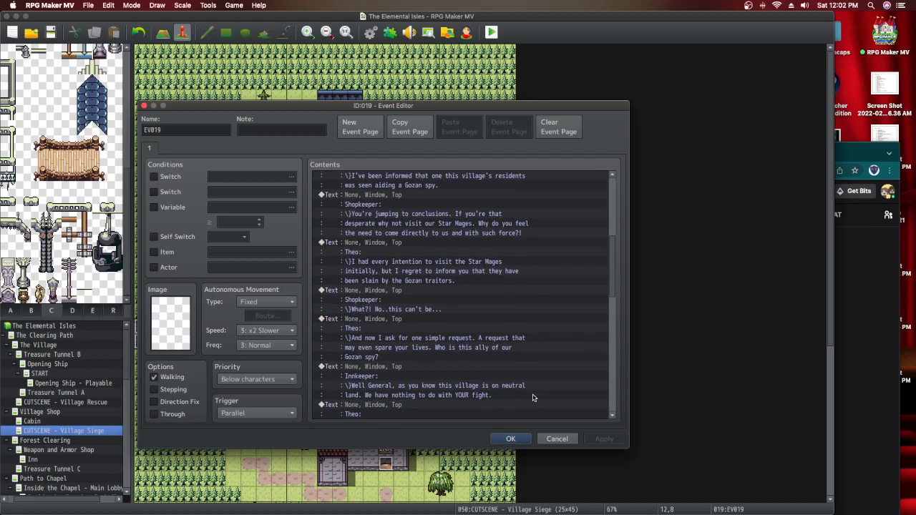
scroll(532, 398, "down", 3)
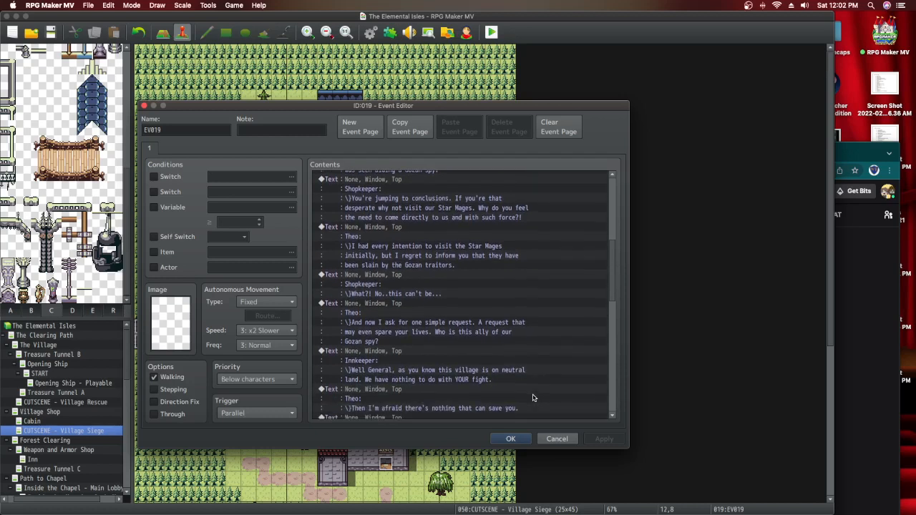
scroll(533, 398, "down", 2)
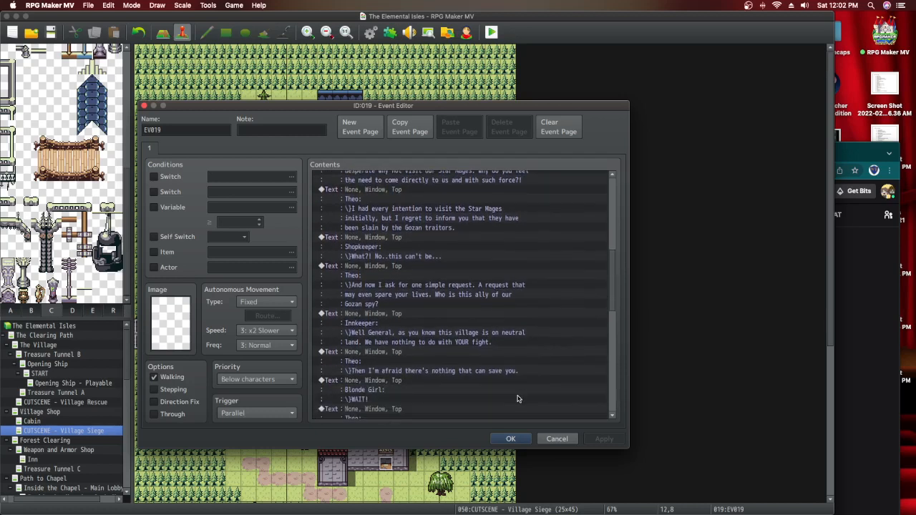
scroll(517, 394, "down", 2)
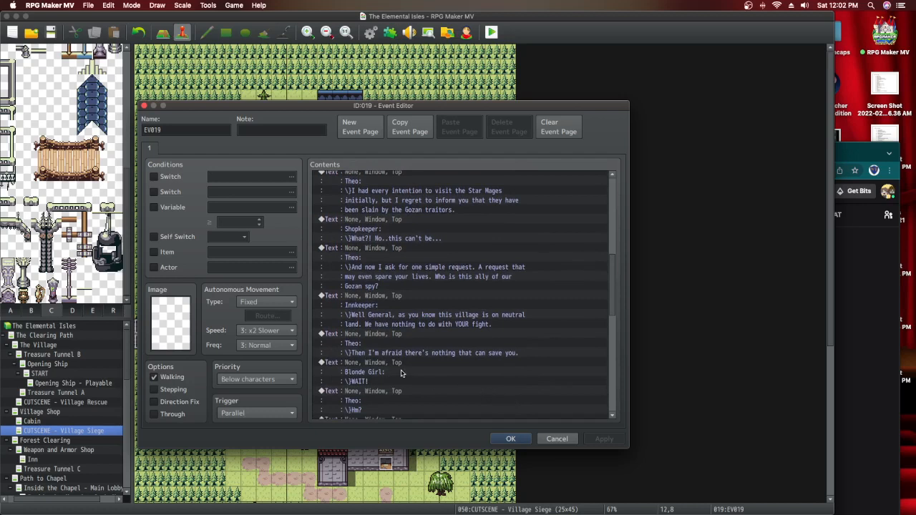
Read the rest of EV019's dialogue, from Blonde Girl's "WAIT!" to the Soldiers' closing "For the Daltan Empire!!!"
scroll(408, 381, "down", 2)
scroll(405, 390, "down", 2)
scroll(405, 390, "down", 2)
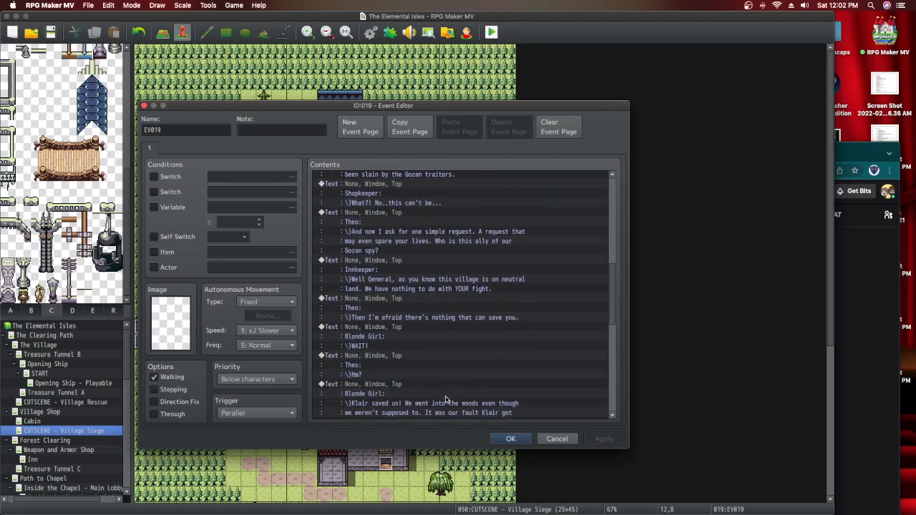
scroll(450, 409, "down", 1)
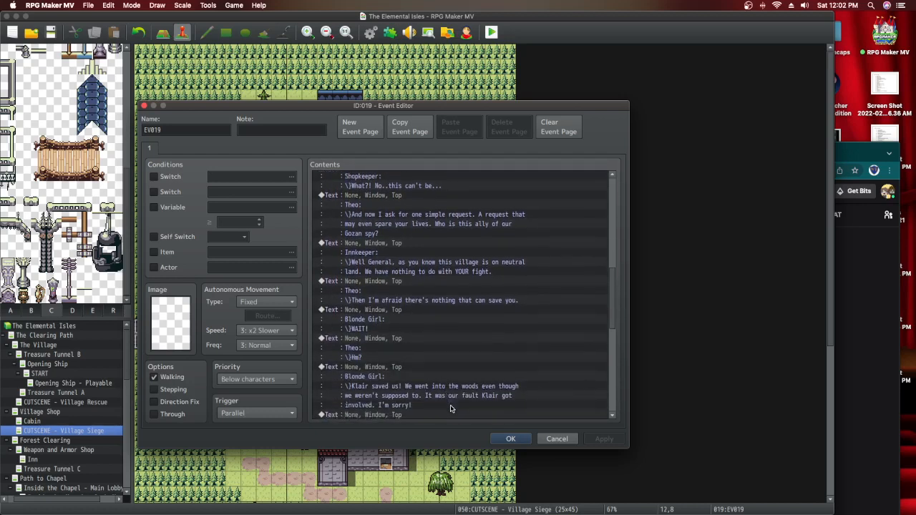
scroll(461, 406, "down", 2)
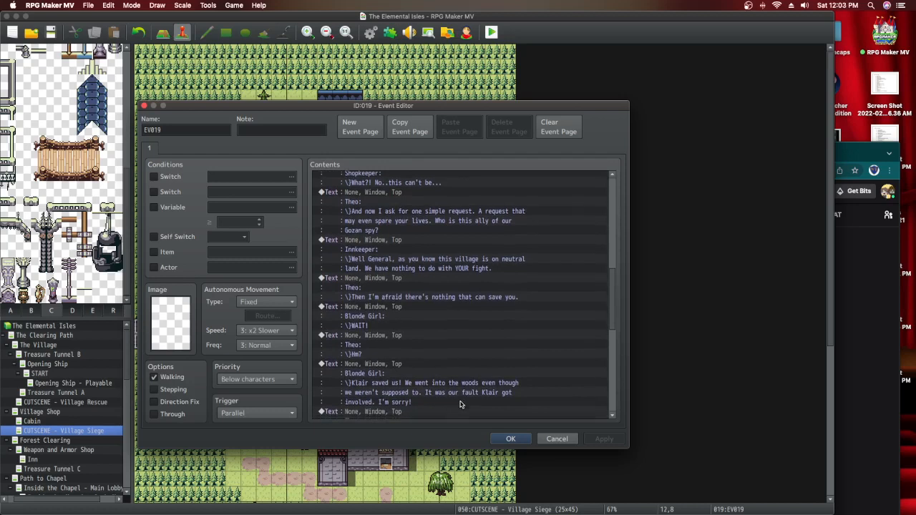
scroll(460, 405, "down", 3)
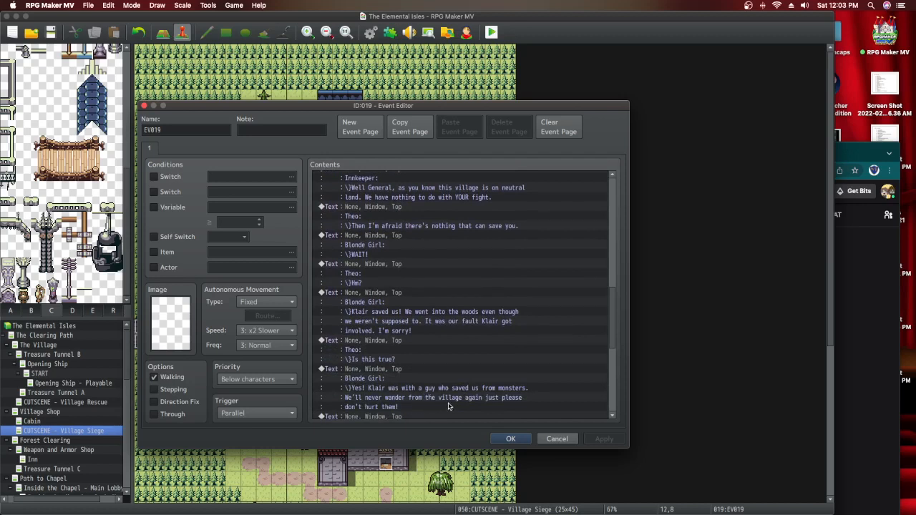
scroll(458, 406, "down", 3)
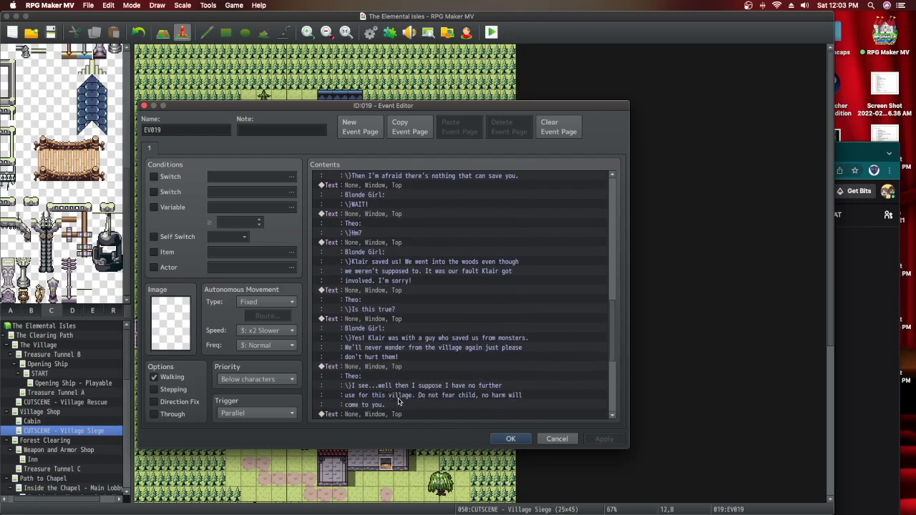
scroll(472, 403, "down", 3)
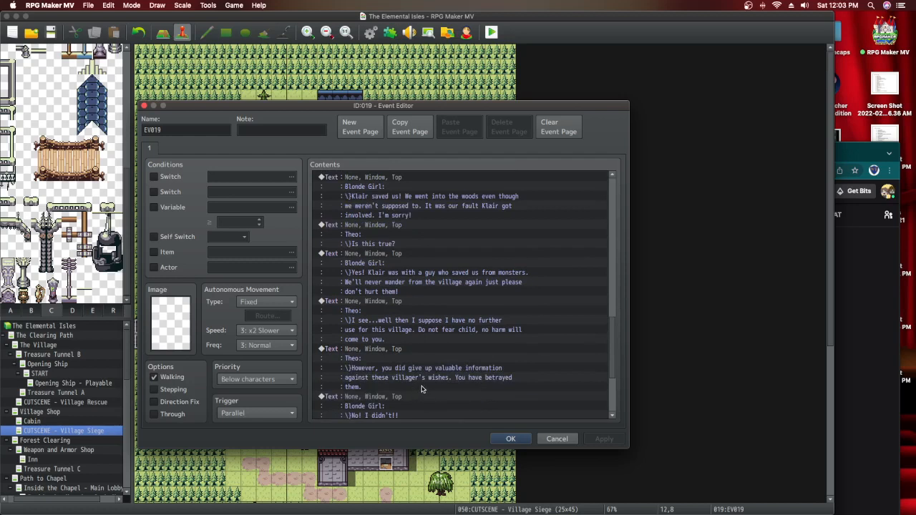
scroll(439, 389, "down", 1)
scroll(439, 389, "down", 3)
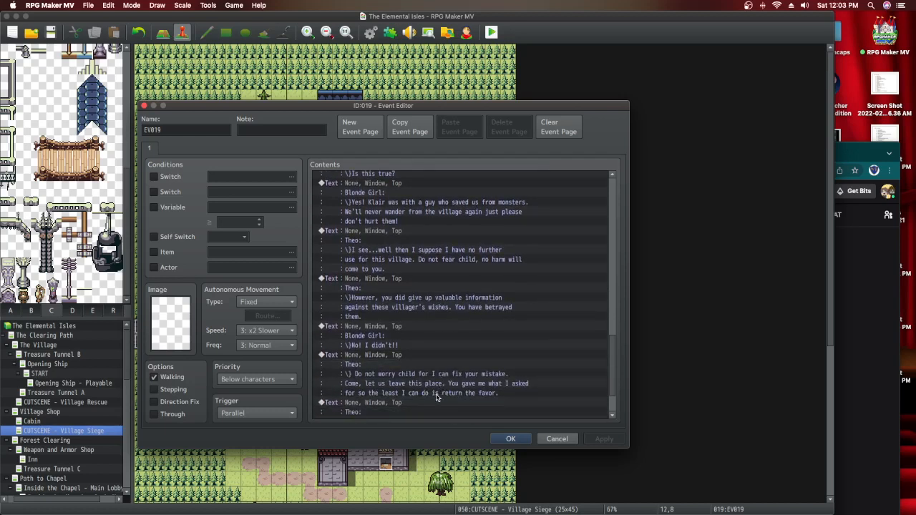
scroll(439, 405, "down", 1)
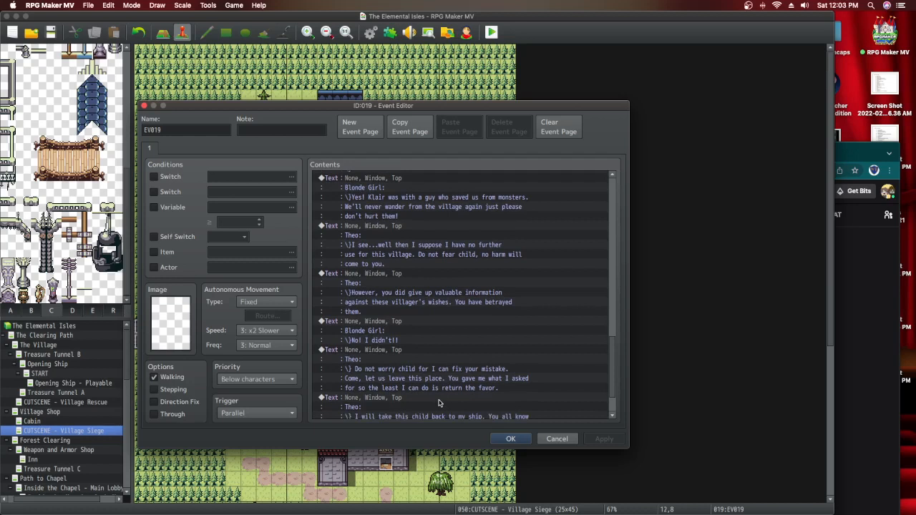
scroll(439, 403, "down", 1)
scroll(440, 403, "down", 2)
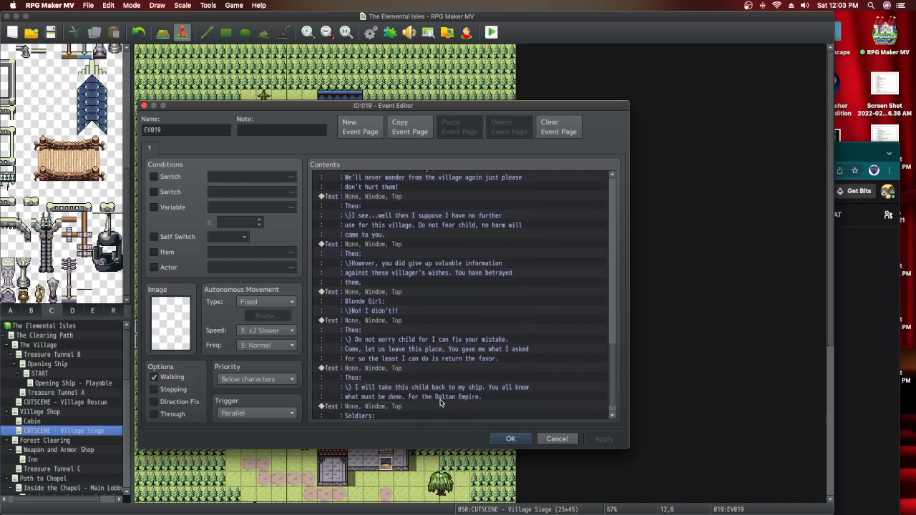
scroll(440, 403, "down", 1)
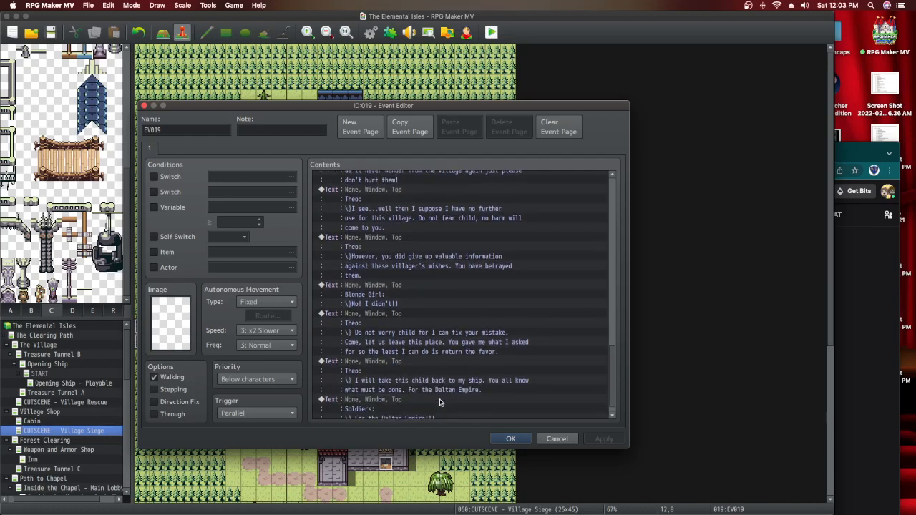
scroll(438, 402, "down", 1)
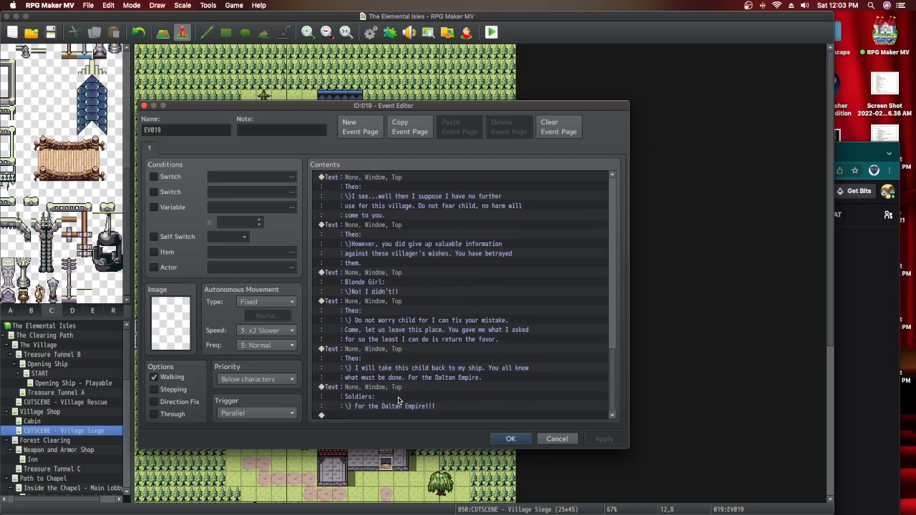
Skim EV019's whole command list once more from start to end and close the event, accepting its contents
scroll(397, 399, "up", 10)
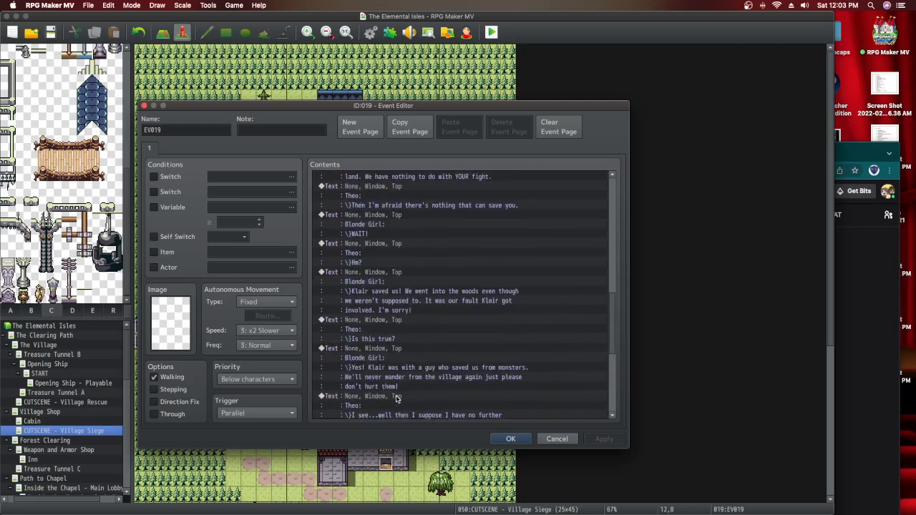
scroll(399, 394, "up", 5)
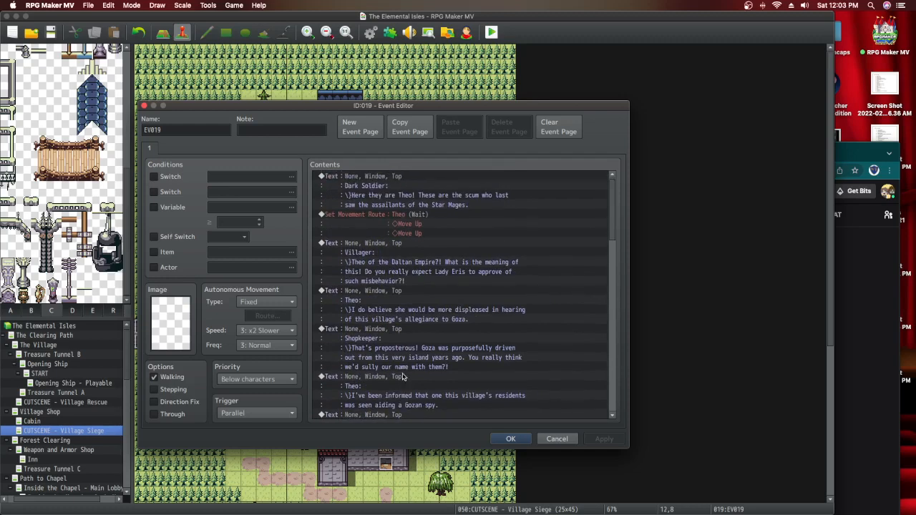
scroll(405, 388, "down", 12)
scroll(409, 386, "down", 2)
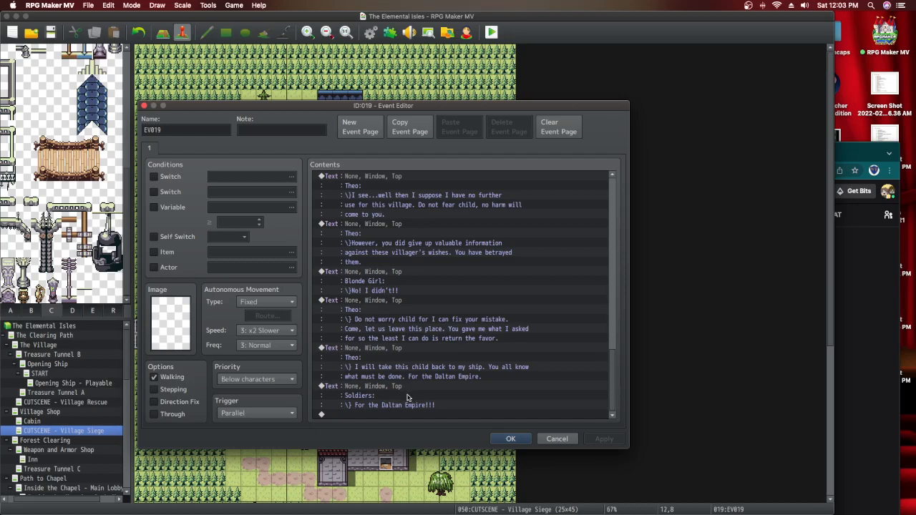
left_click(510, 439)
Switch to Chrome and check the live stream page on Twitch at full window size, restoring the window's size again
left_click(846, 155)
double_click(847, 155)
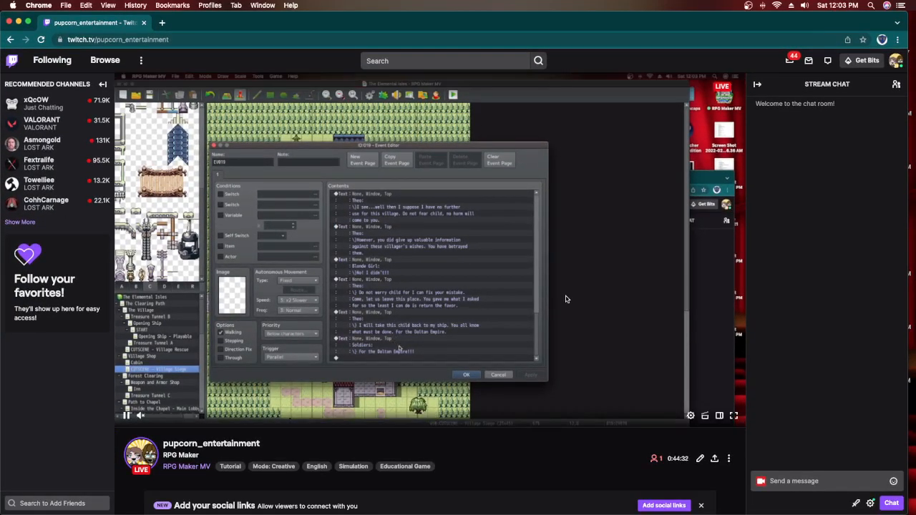
double_click(301, 22)
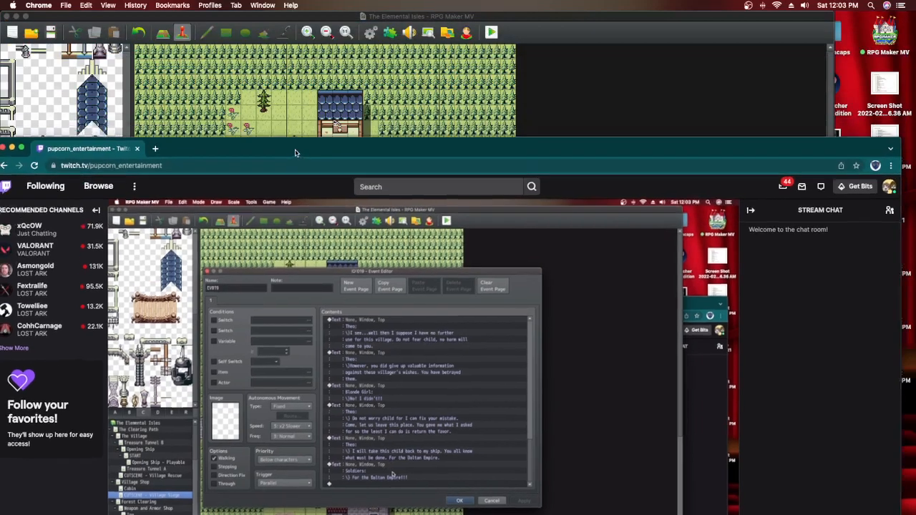
Return to RPG Maker MV, check the Blonde event and the empty tile between the lower two soldiers, and switch back to Chrome's Twitch page
left_click_drag(303, 15, 370, 15)
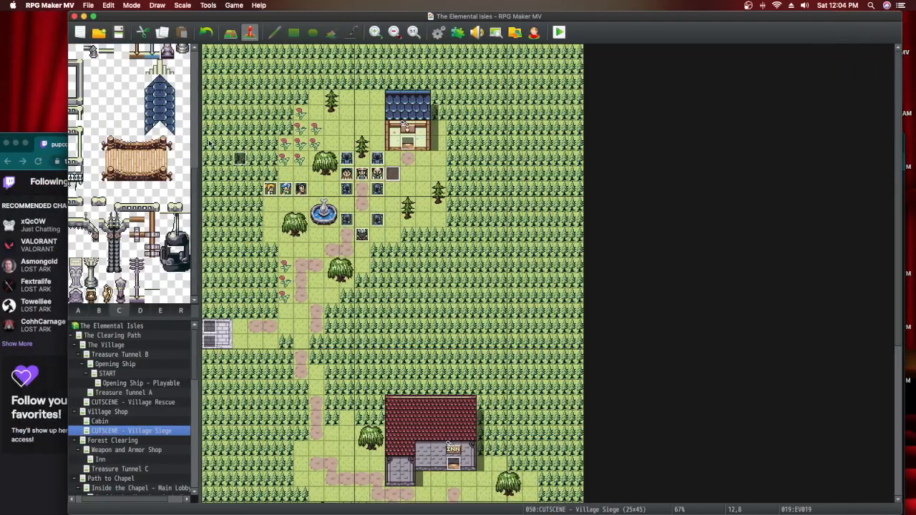
left_click(271, 190)
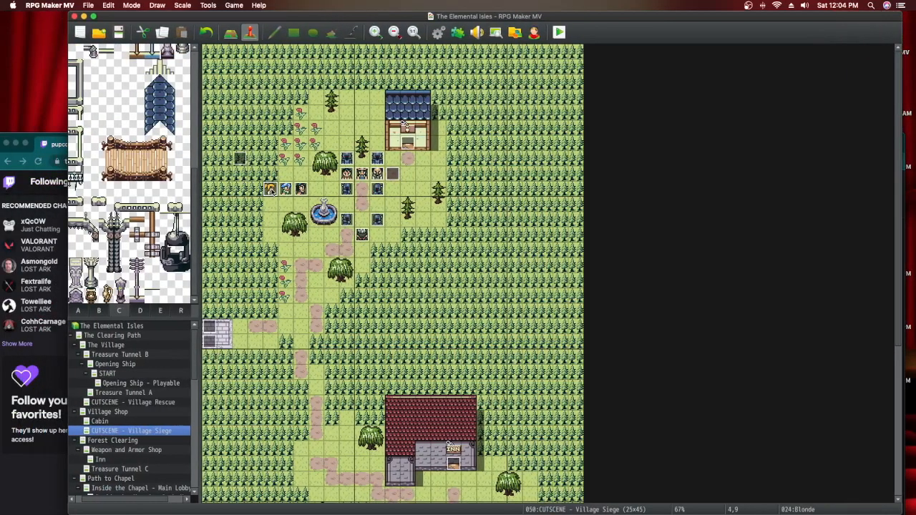
left_click_drag(360, 189, 362, 226)
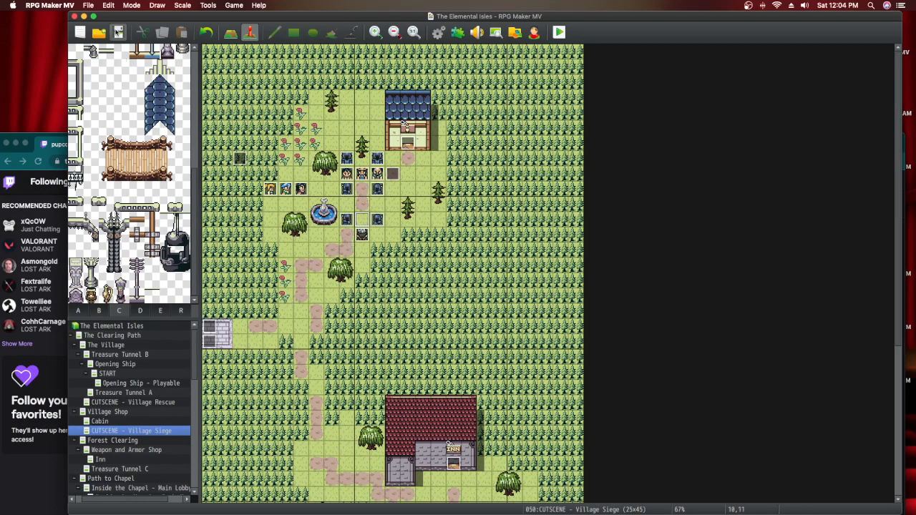
left_click_drag(120, 21, 132, 14)
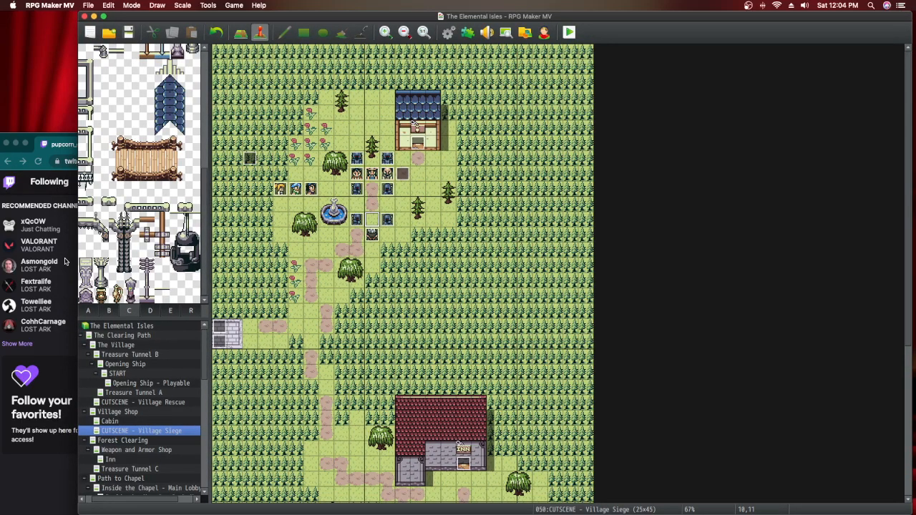
left_click(51, 365)
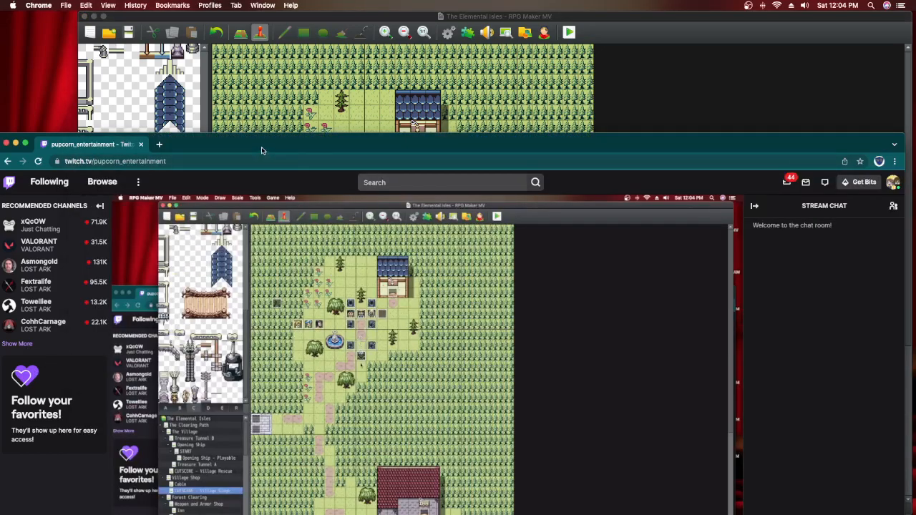
Return to RPG Maker MV from the Twitch page, open the Sound Test and stop the background music playback
left_click_drag(261, 151, 261, 65)
left_click(138, 37)
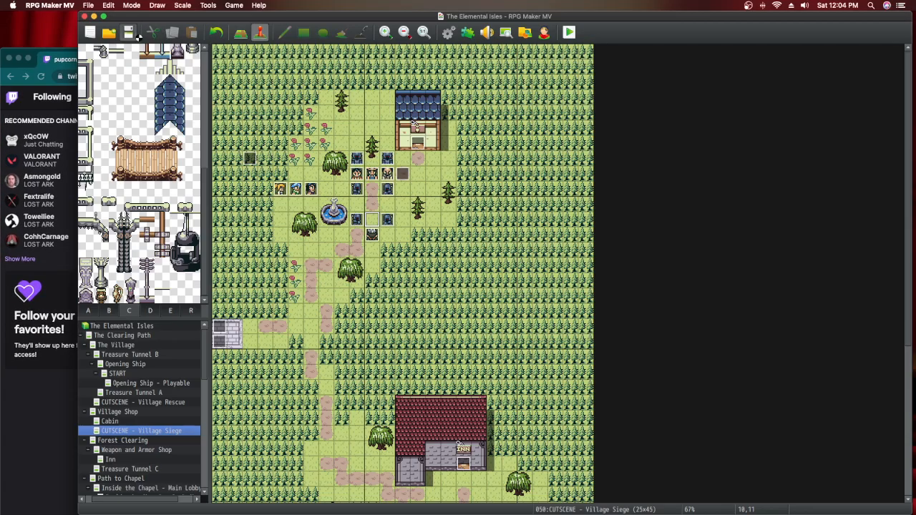
left_click(491, 38)
left_click(555, 194)
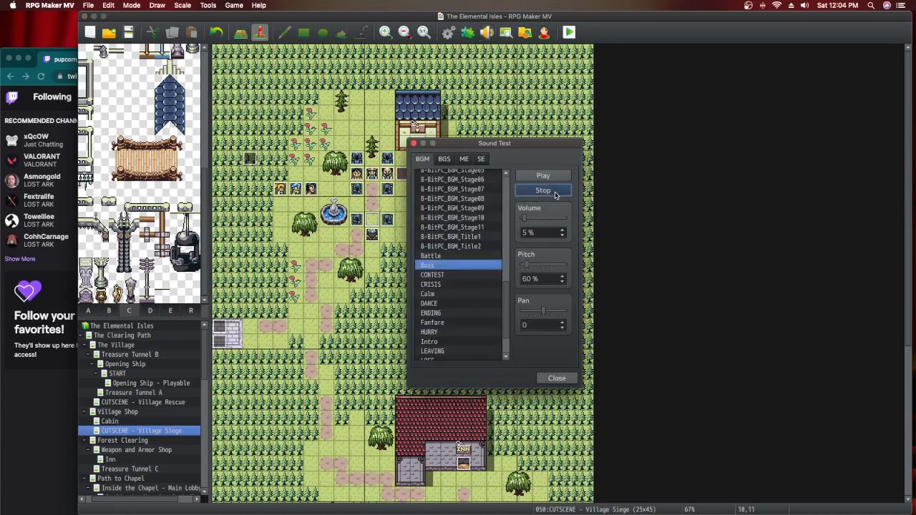
Switch back to Chrome, reposition the Twitch window to show the whole page, and check the live stream
left_click(5, 445)
left_click_drag(277, 63, 268, 18)
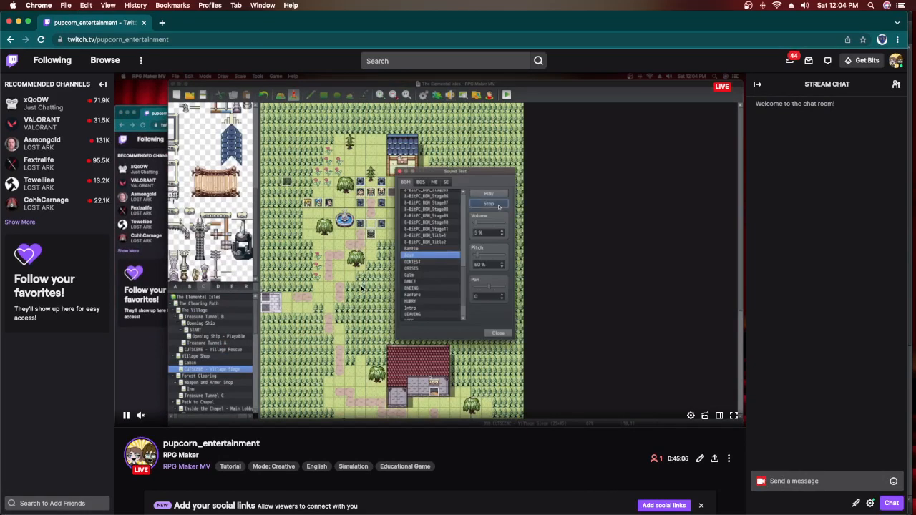
scroll(434, 315, "down", 1)
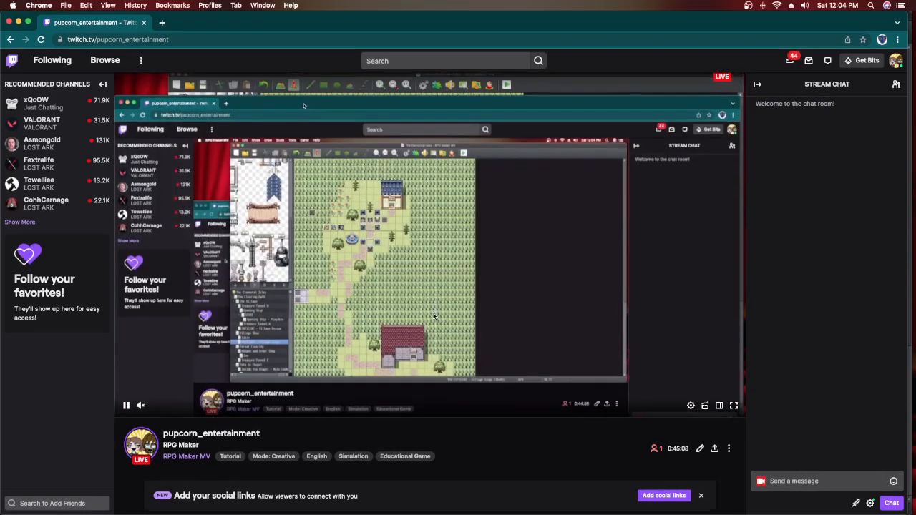
Switch to OBS and stop the live streaming
mouse_move(585, 512)
left_click(685, 511)
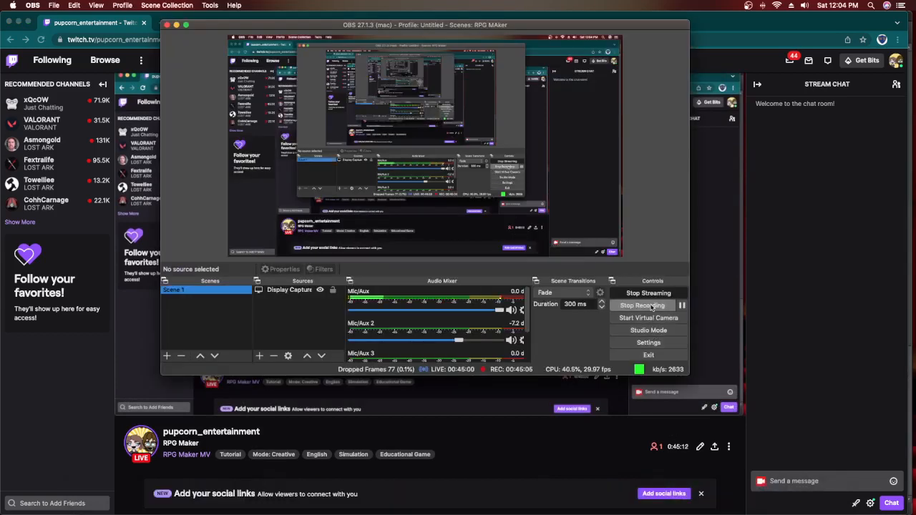
left_click(649, 294)
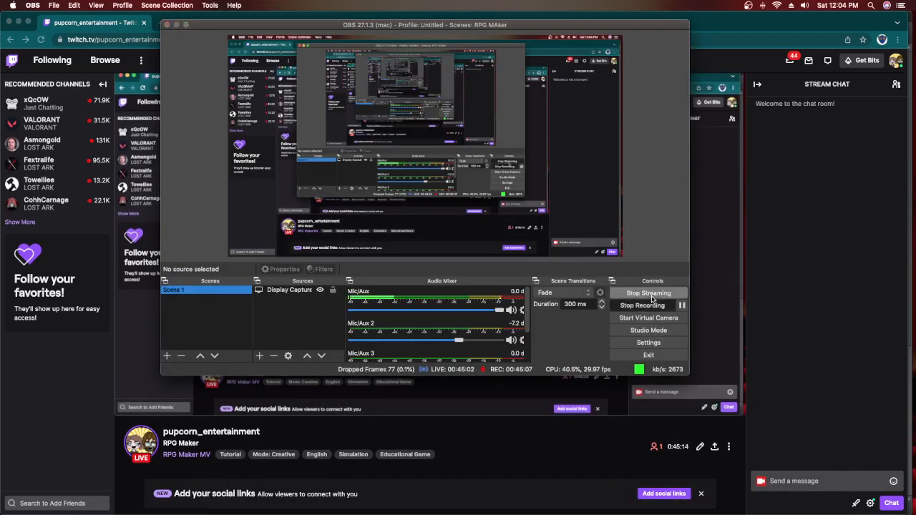